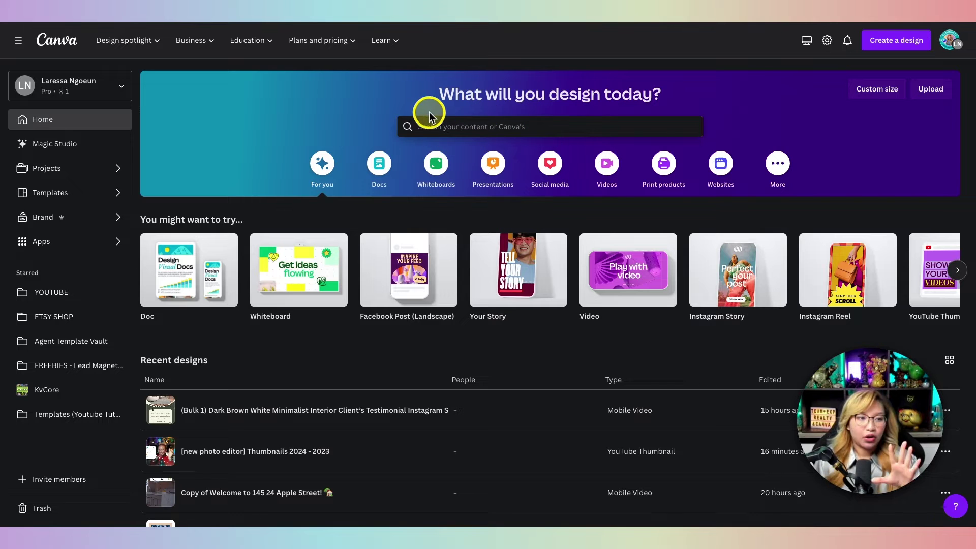
Search Canva's templates for 'client testimonial' designs
left_click(473, 126)
type("cl")
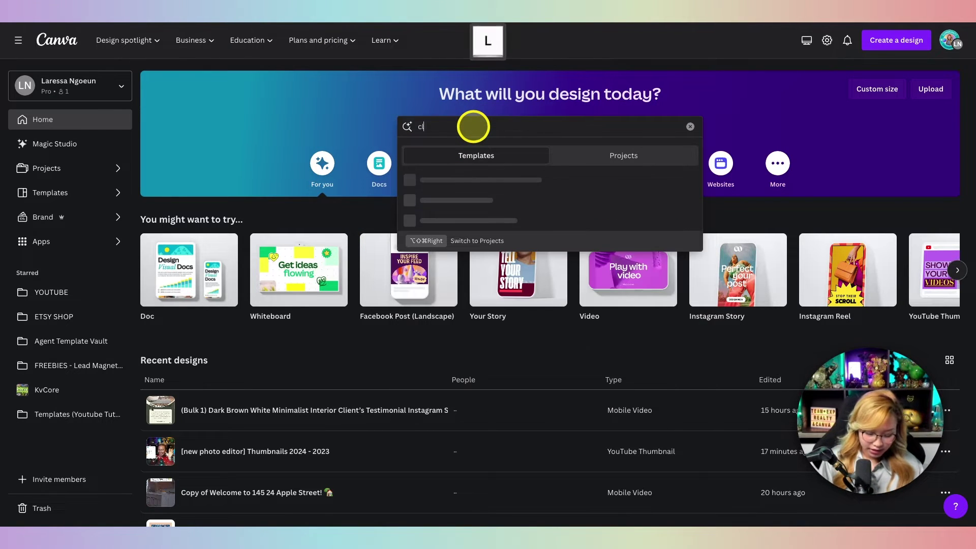
type("ient testimonial")
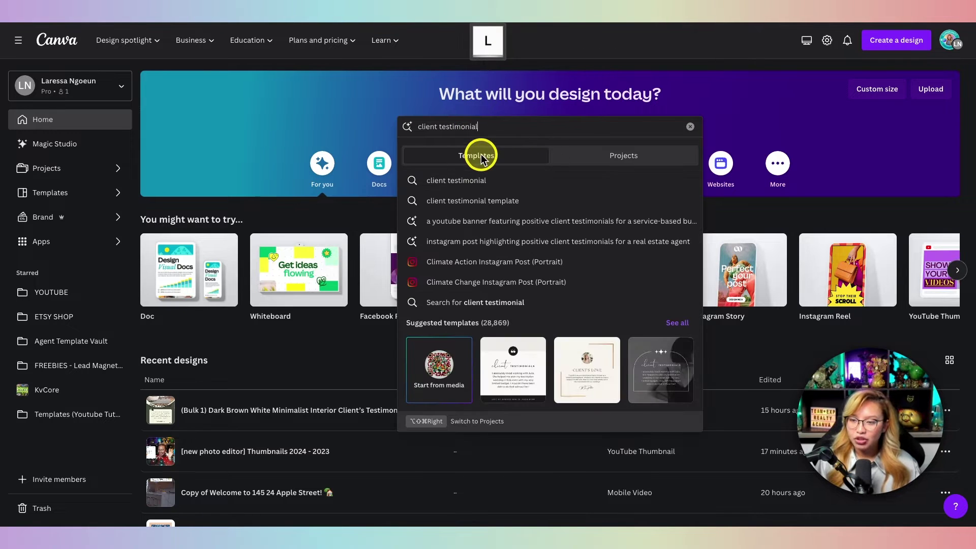
key("Return")
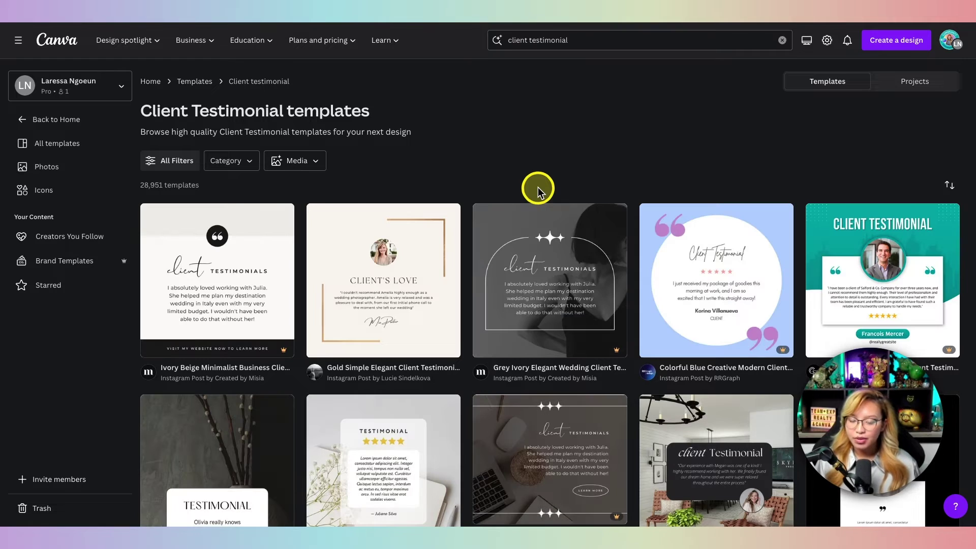
Scroll the client testimonial results down to the Dark Brown White Minimalist Interior story card
scroll(538, 187, "down", 2)
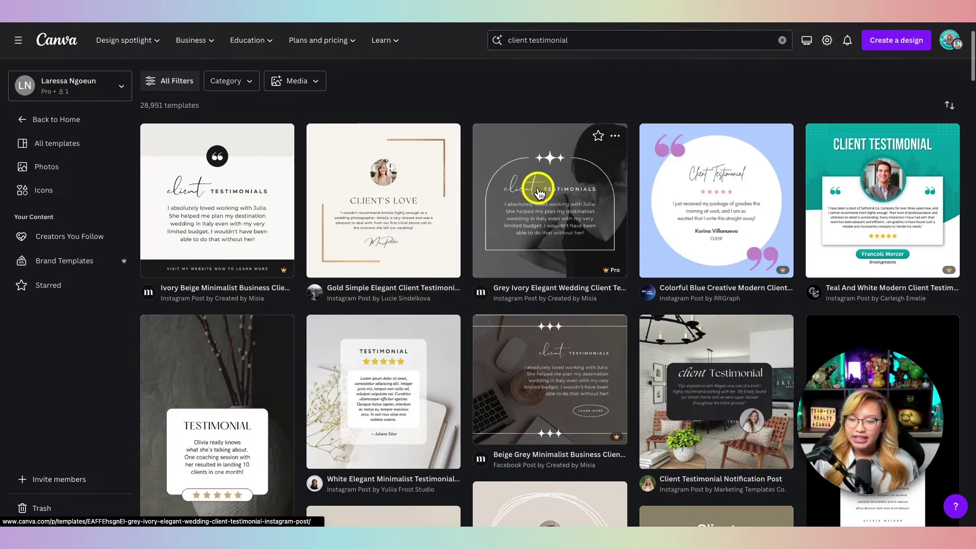
scroll(538, 187, "down", 3)
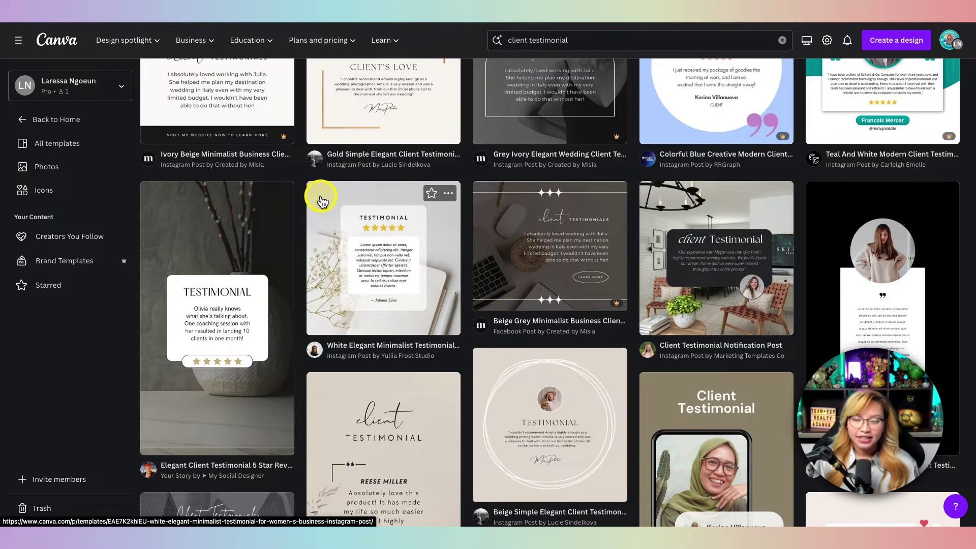
scroll(322, 202, "down", 1)
scroll(323, 201, "down", 1)
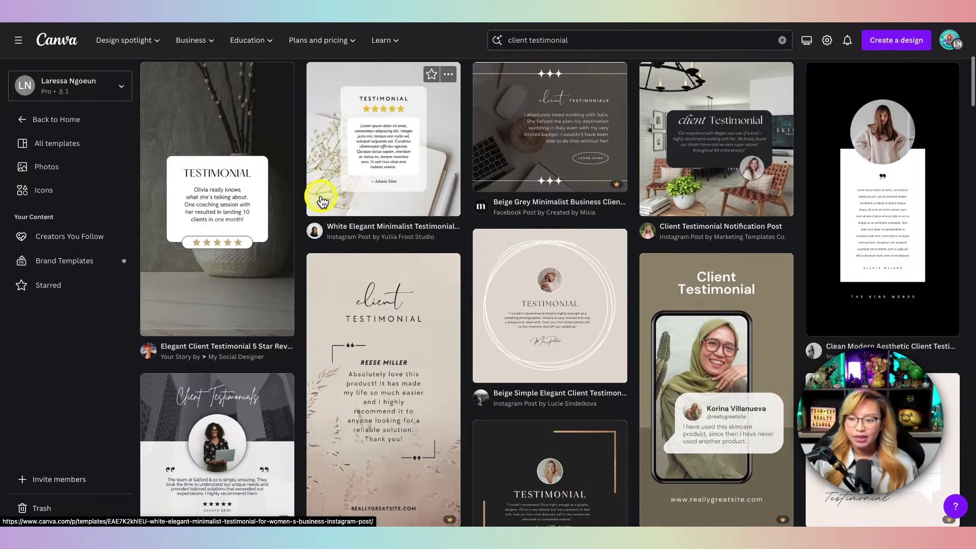
scroll(323, 202, "down", 5)
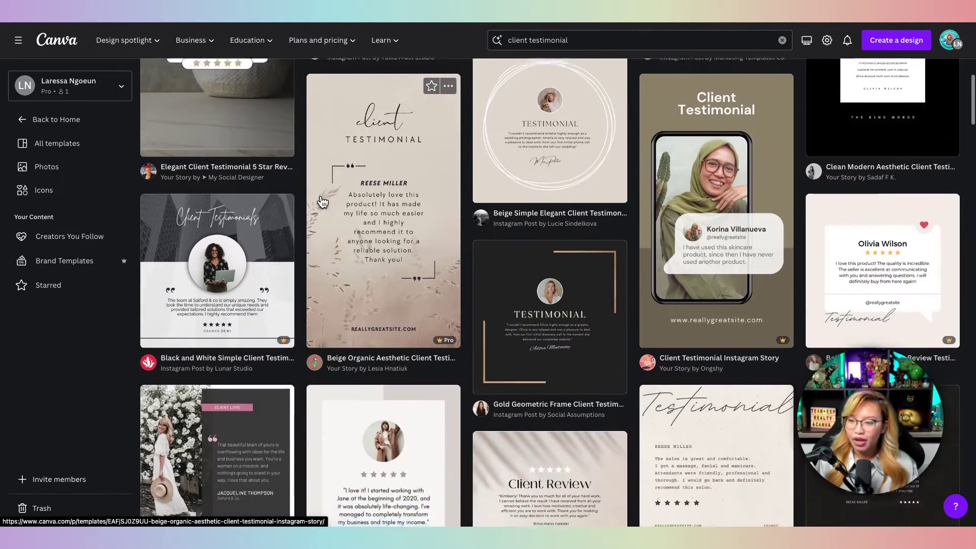
scroll(322, 202, "down", 6)
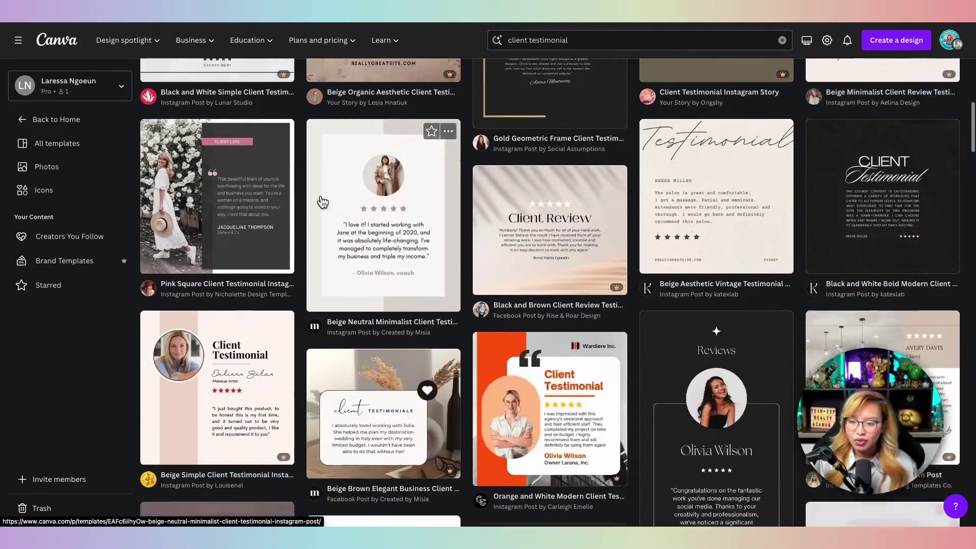
scroll(322, 202, "down", 12)
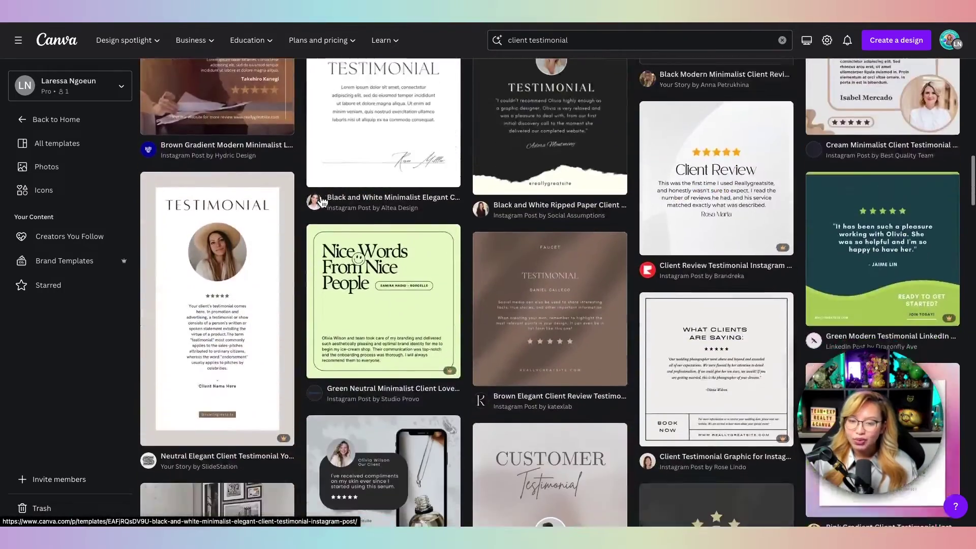
scroll(323, 202, "down", 3)
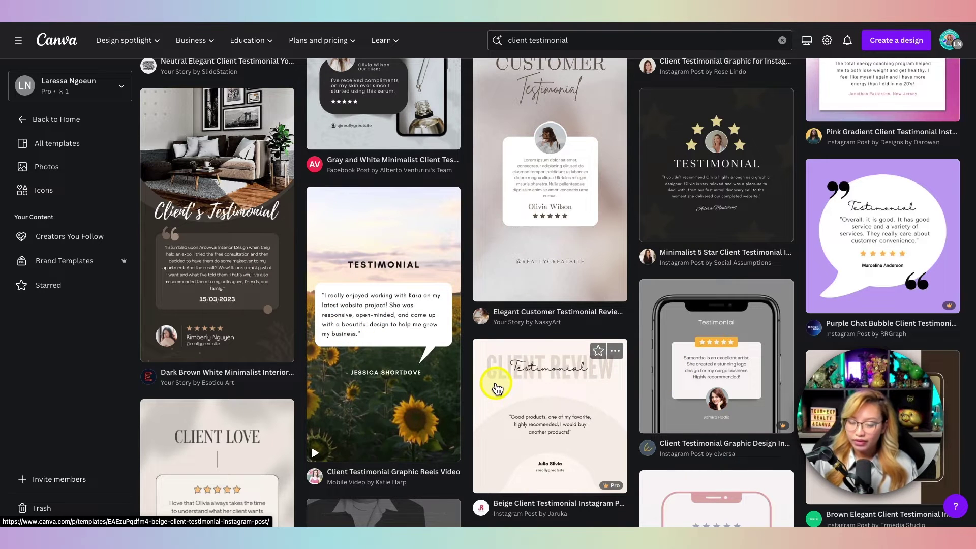
key("fn")
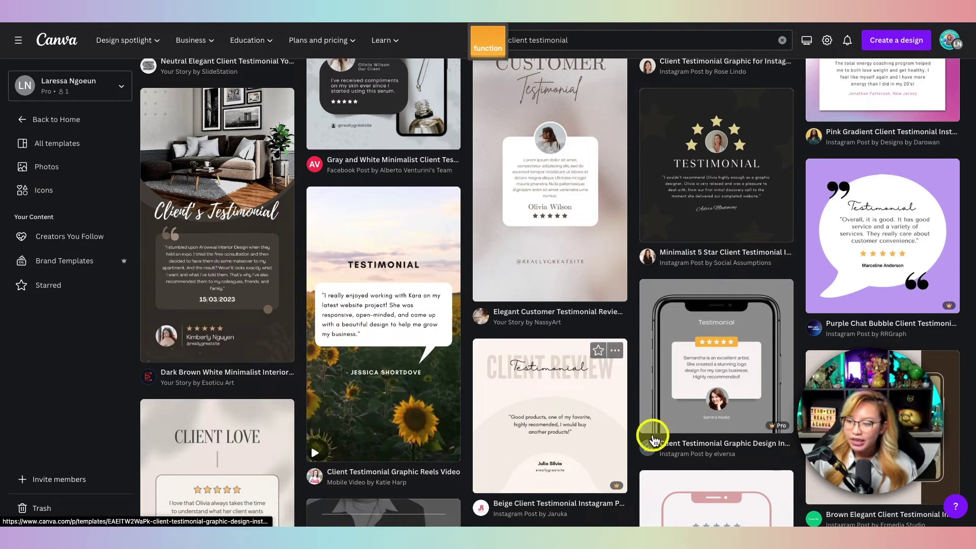
mouse_move(781, 426)
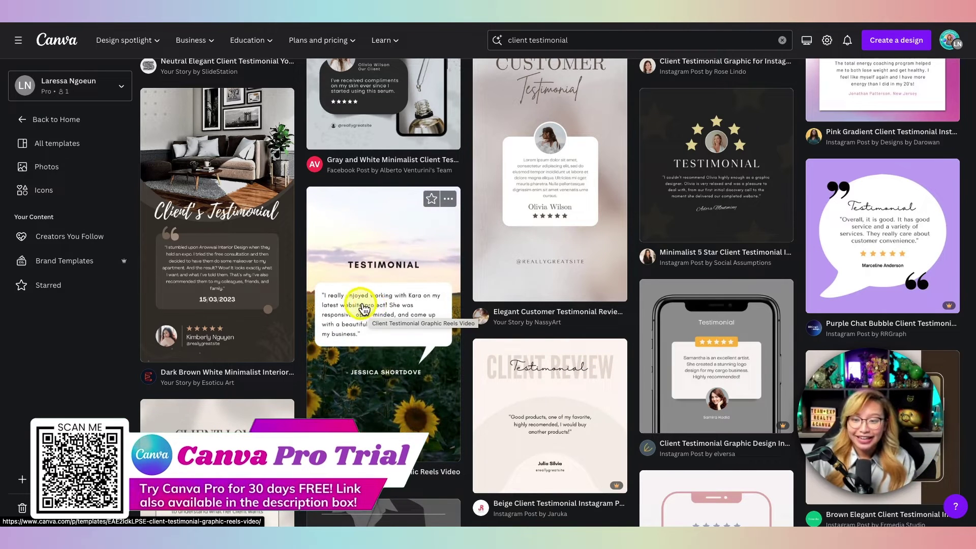
Open the Dark Brown White Minimalist Interior Client's Testimonial story template in the editor
left_click(205, 230)
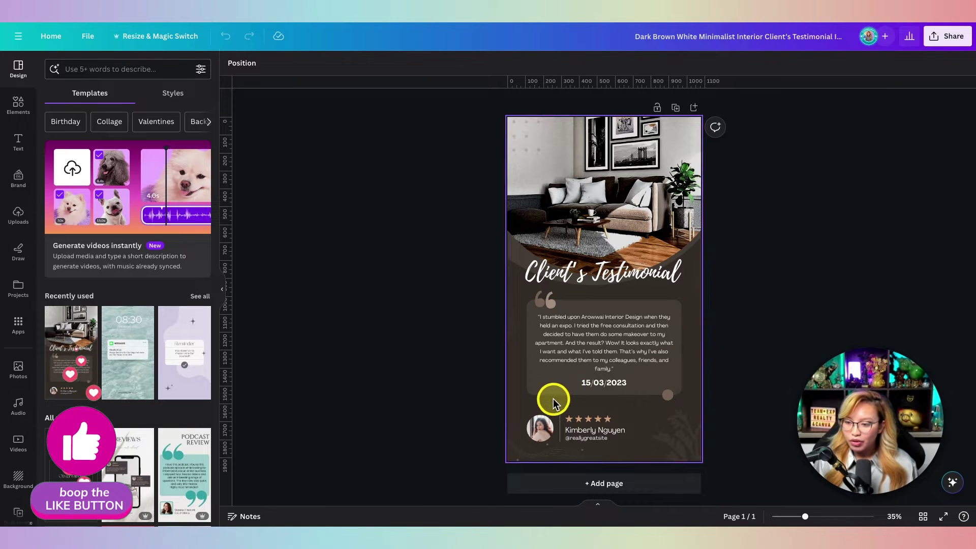
scroll(556, 387, "up", 3, "super")
scroll(556, 387, "up", 2, "super")
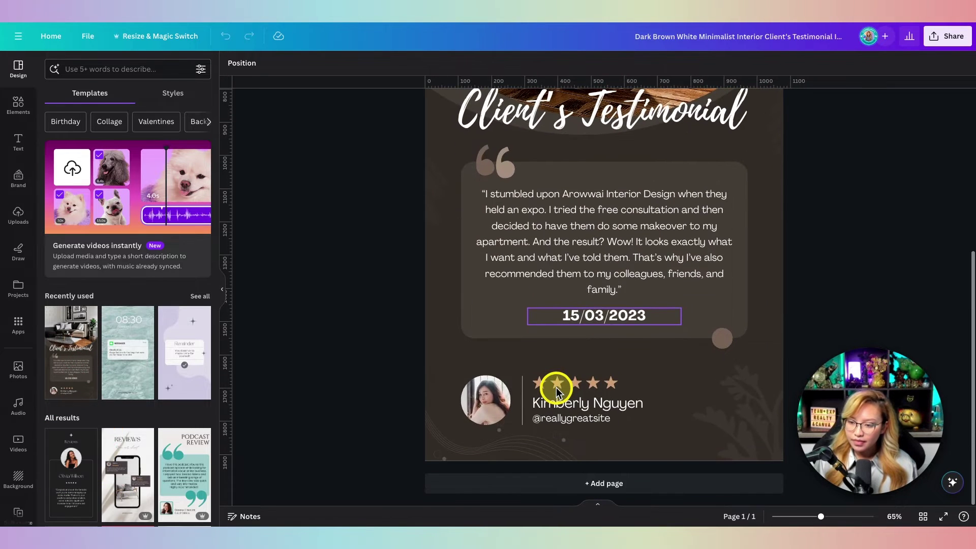
Delete the reviewer's placeholder photo and remove a misplaced brand hexagon headshot
left_click(474, 386)
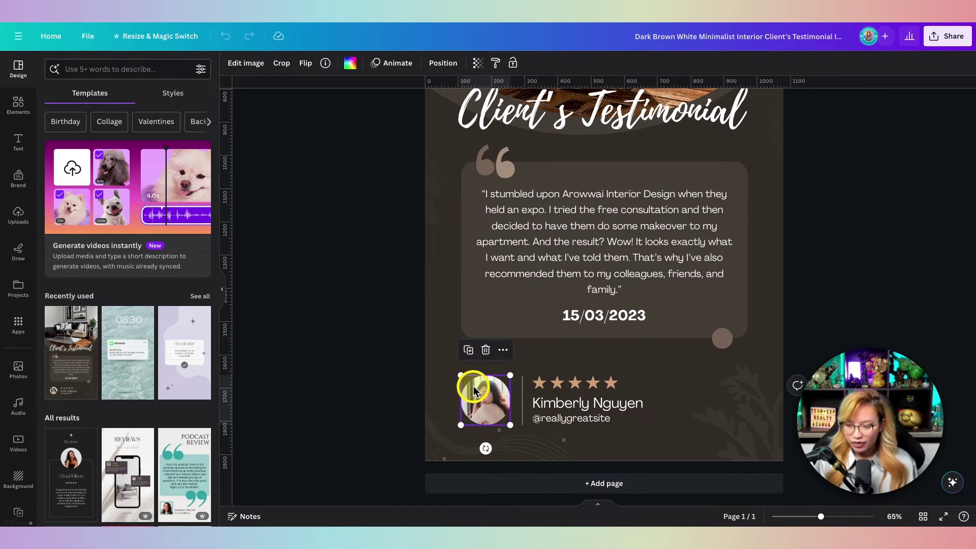
key("BackSpace")
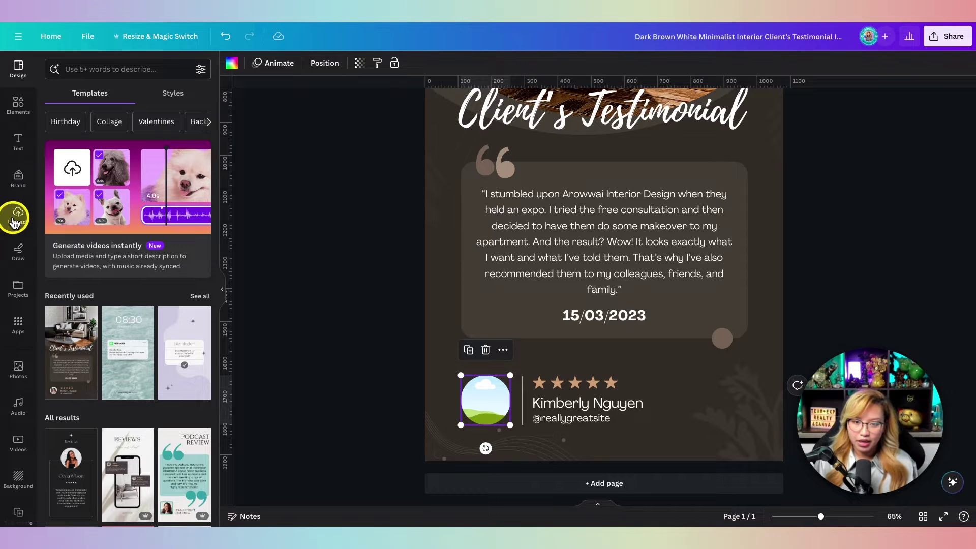
left_click(13, 168)
scroll(72, 194, "down", 1)
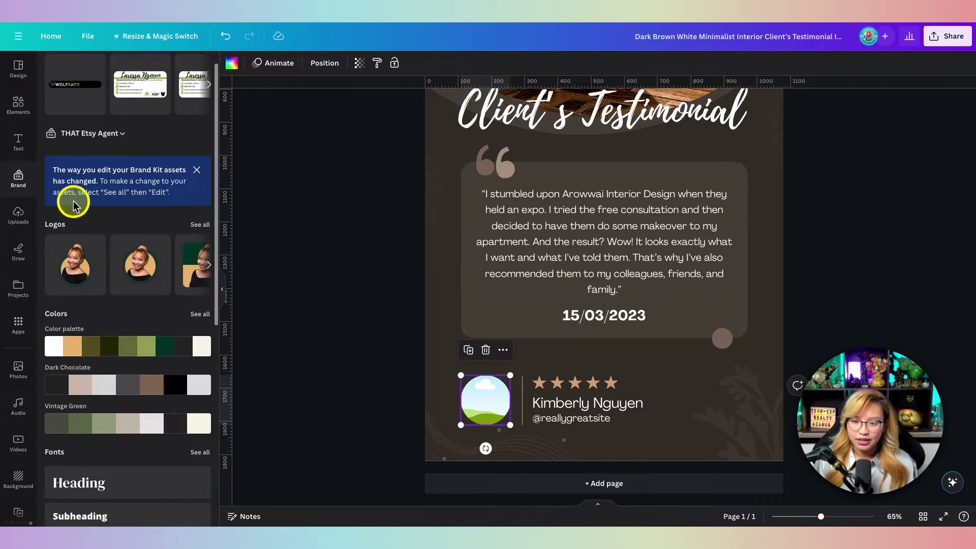
scroll(116, 262, "right", 3)
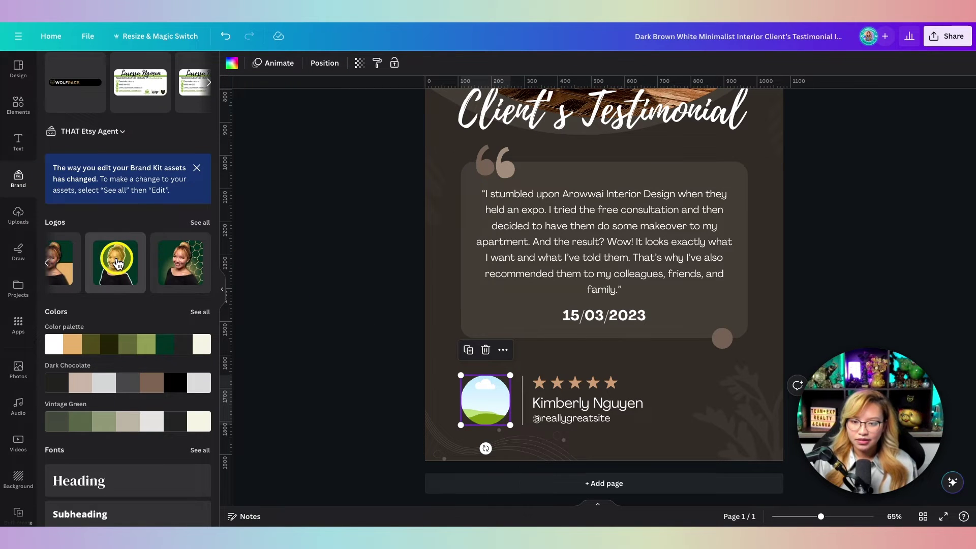
left_click_drag(179, 262, 476, 404)
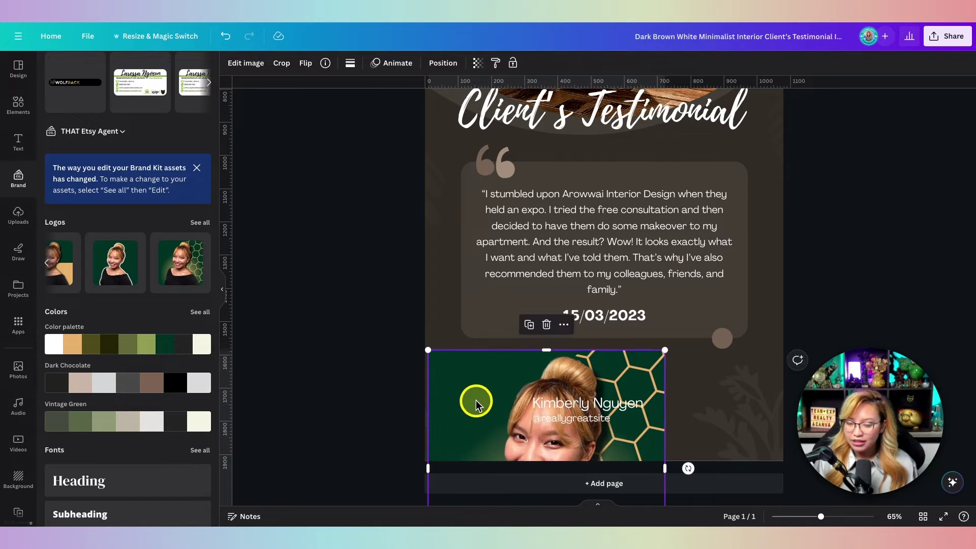
key("Delete")
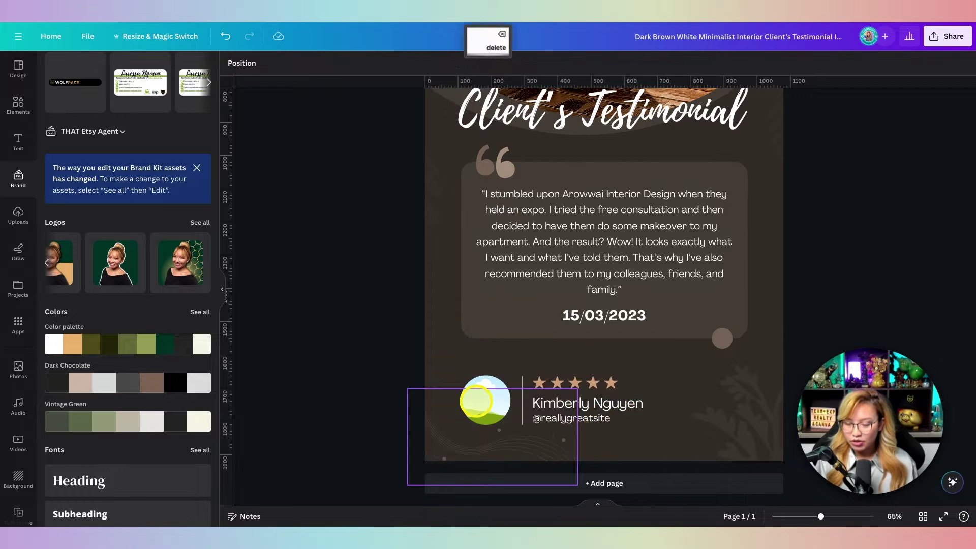
Drag the brand kit's hexagon headshot into the circular avatar frame
scroll(477, 402, "up", 3)
scroll(475, 403, "up", 2)
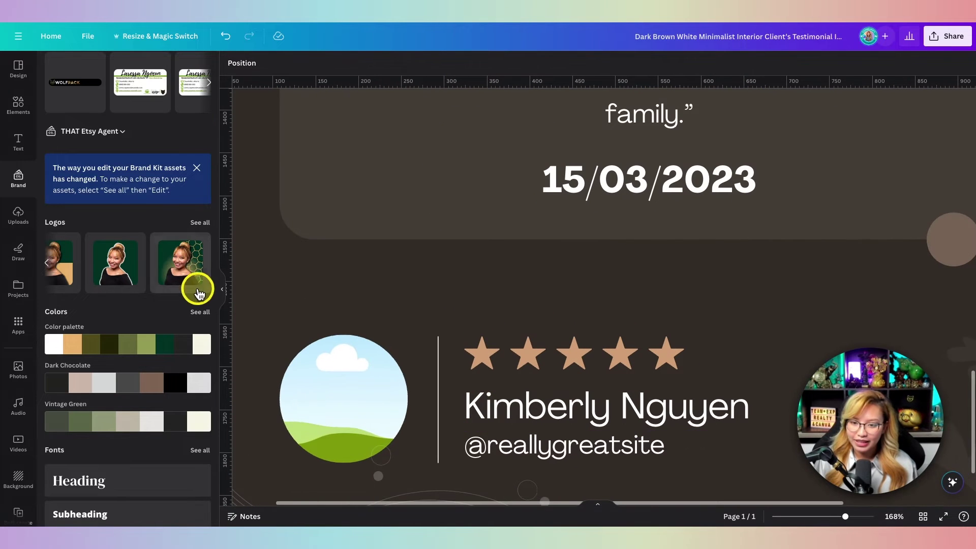
left_click_drag(179, 254, 406, 344)
scroll(406, 310, "down", 2)
scroll(406, 310, "up", 2)
scroll(406, 310, "down", 2)
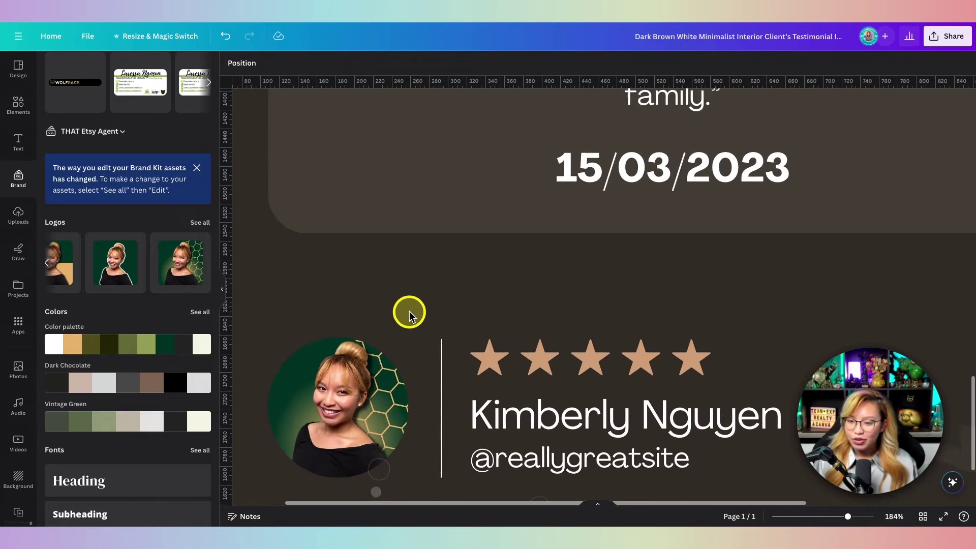
scroll(410, 311, "down", 2)
Replace the reviewer name with the creator's own full name
left_click(577, 338)
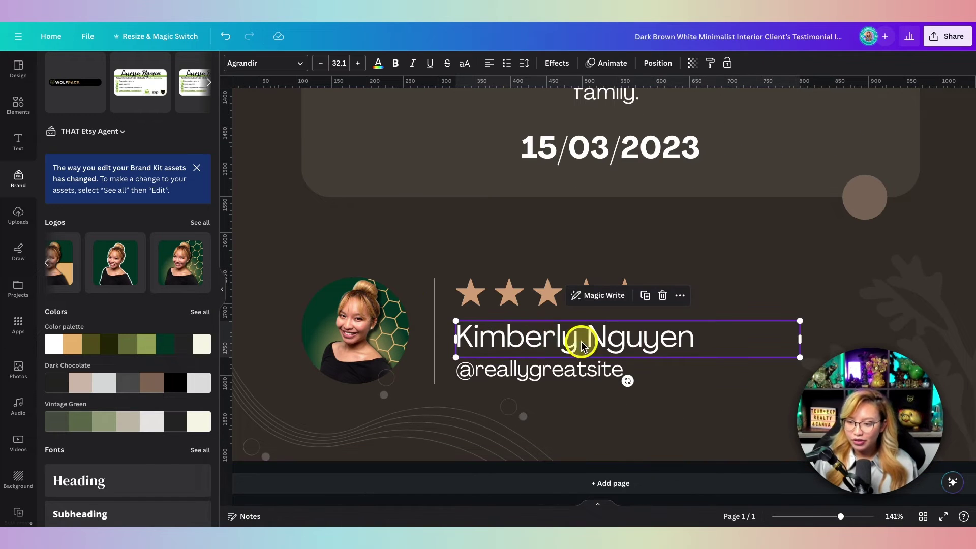
left_click(588, 342)
type("Laressa Ngoeun")
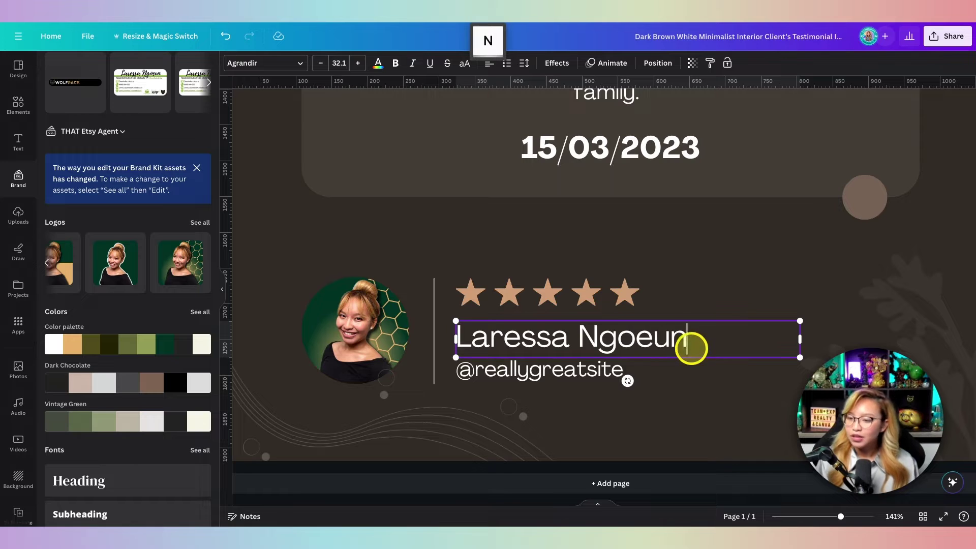
double_click(536, 362)
left_click(666, 378)
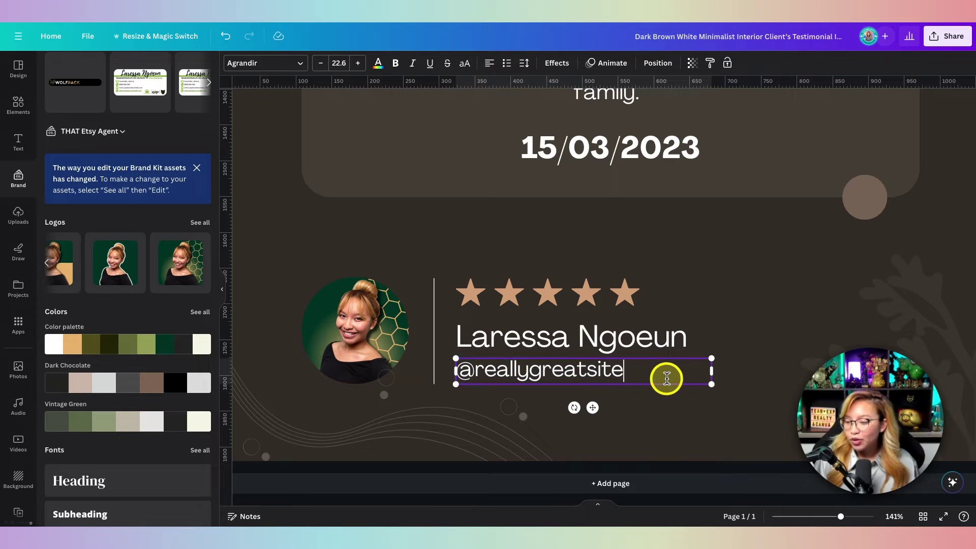
left_click_drag(631, 372, 500, 364)
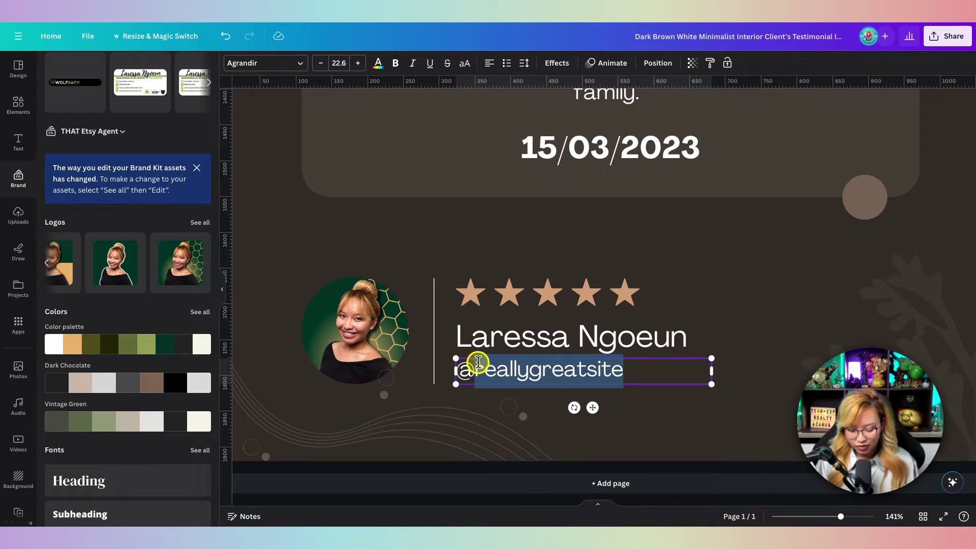
type("la")
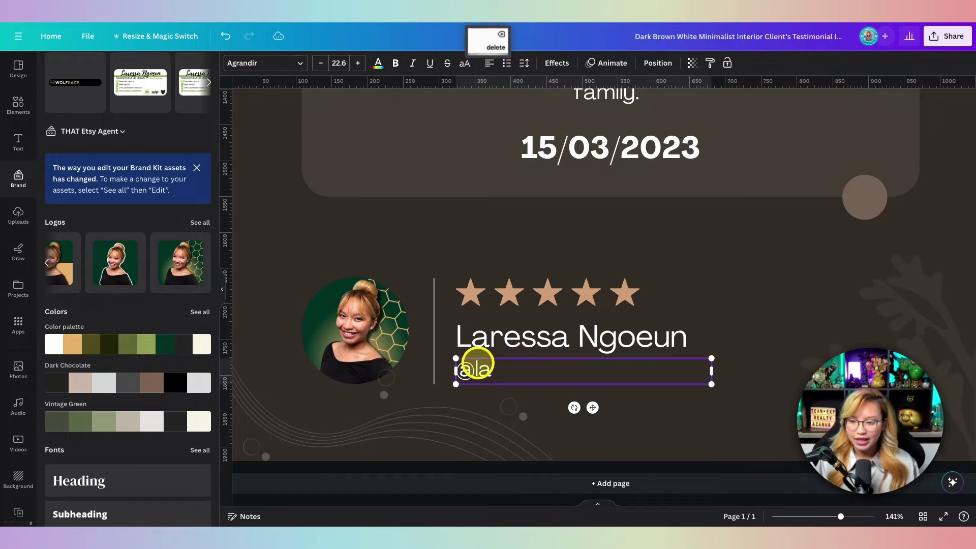
type("ressangoeun")
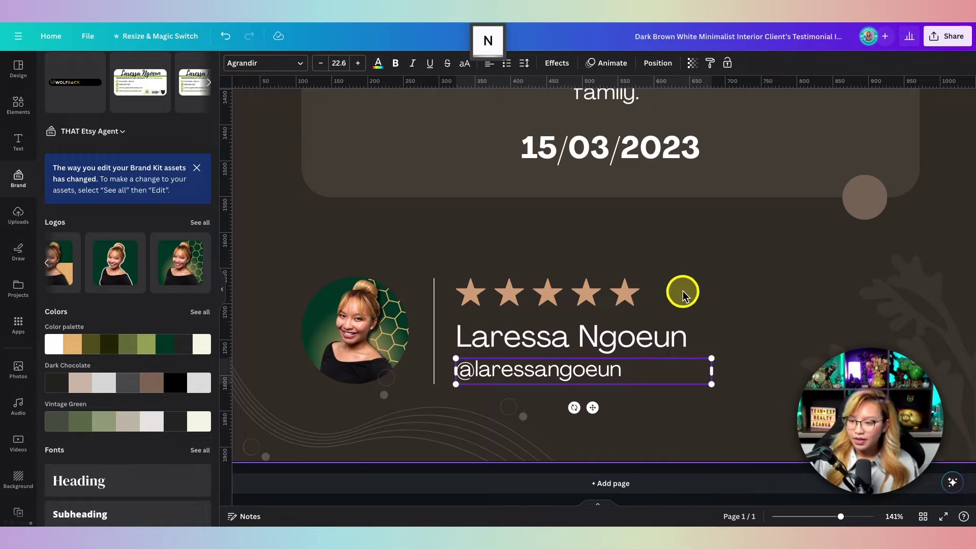
scroll(682, 291, "down", 5)
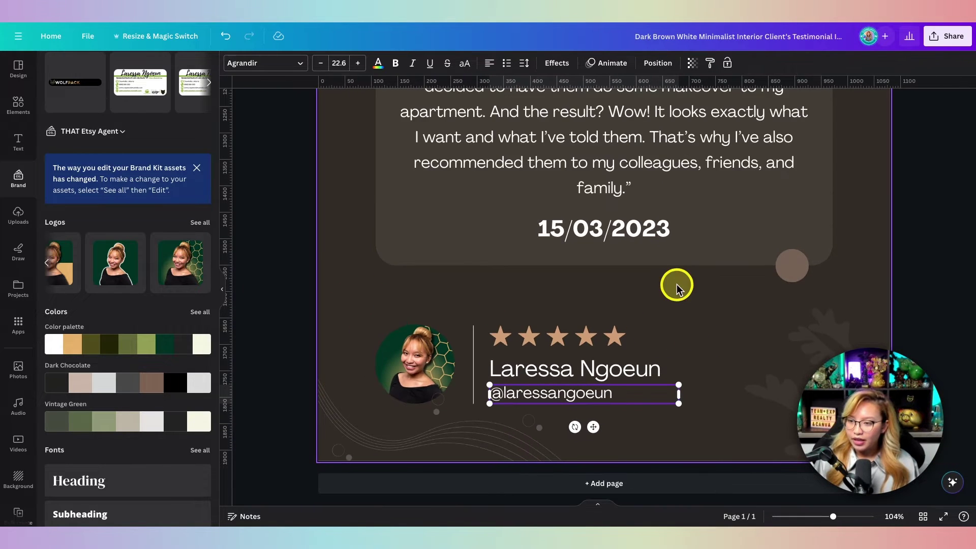
scroll(676, 284, "up", 2)
left_click(608, 300)
Replace the date with 'client name' and widen its text box on both sides
left_click(608, 300)
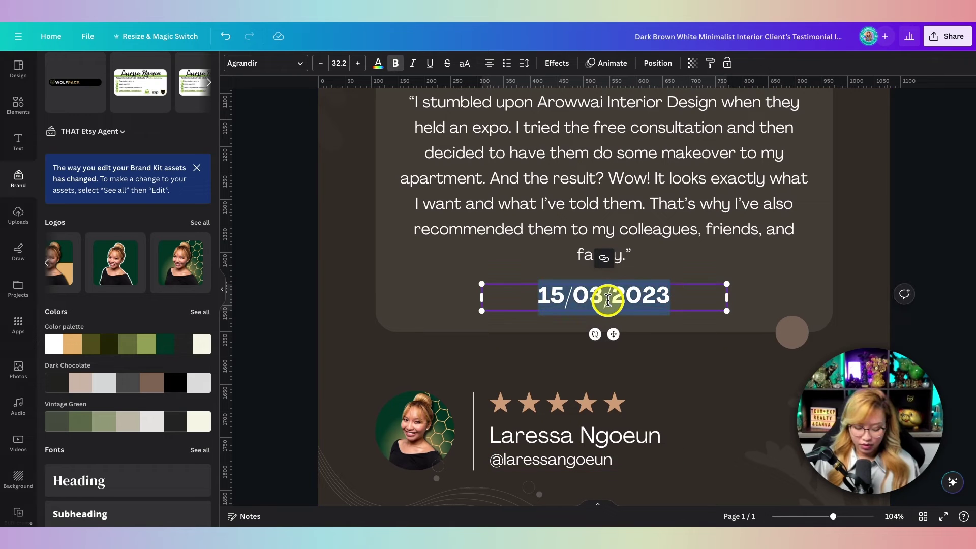
type("client name")
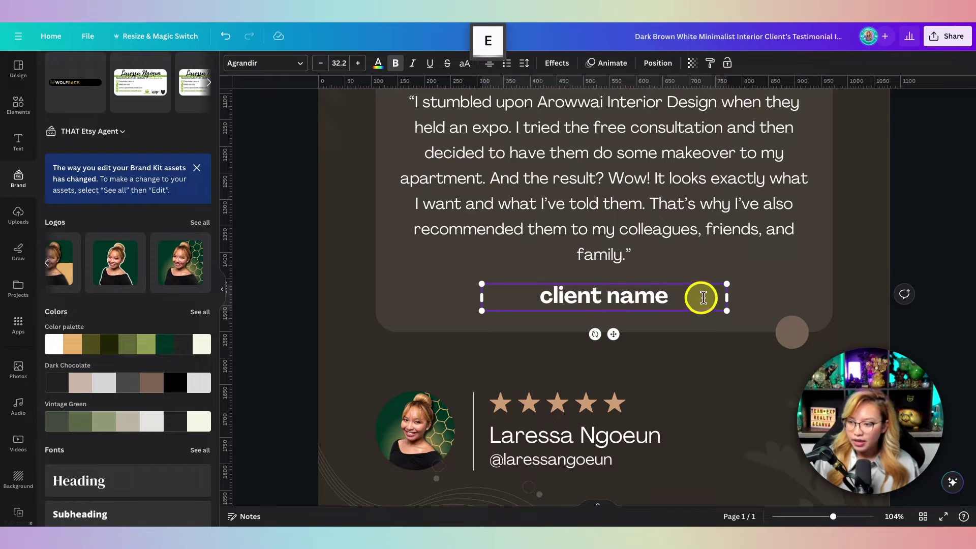
left_click_drag(727, 297, 799, 300)
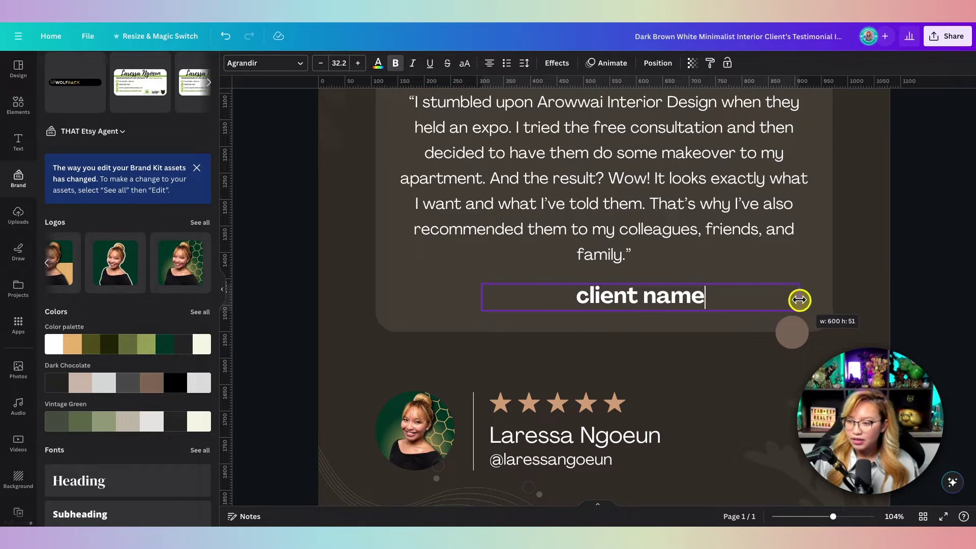
left_click_drag(483, 297, 410, 297)
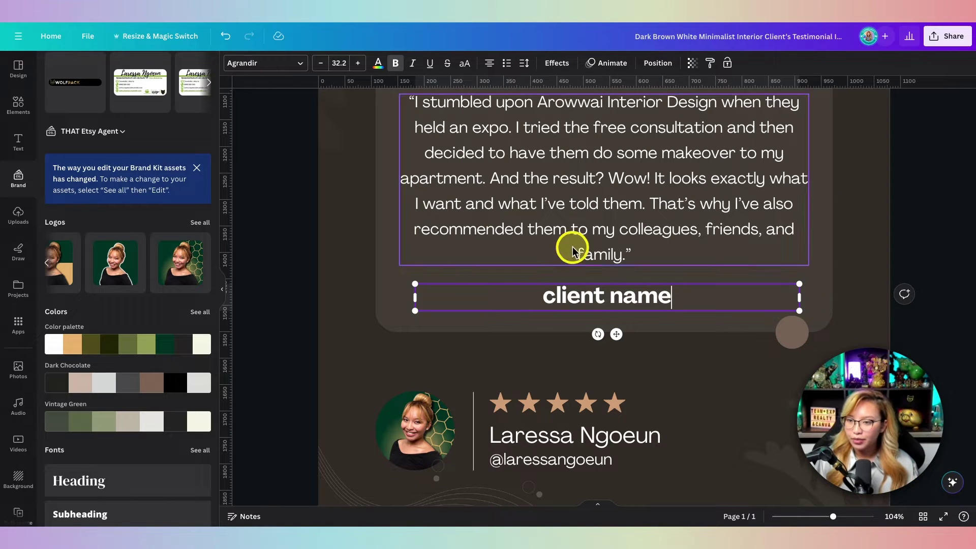
scroll(634, 279, "up", 1)
Select the testimonial quote and try the brand Body style, undoing the added box
left_click(502, 249)
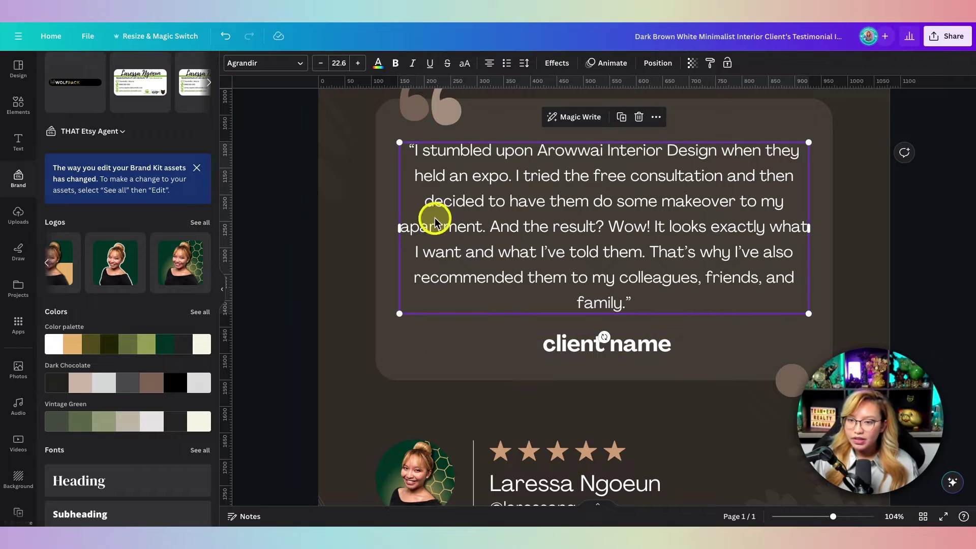
left_click(257, 65)
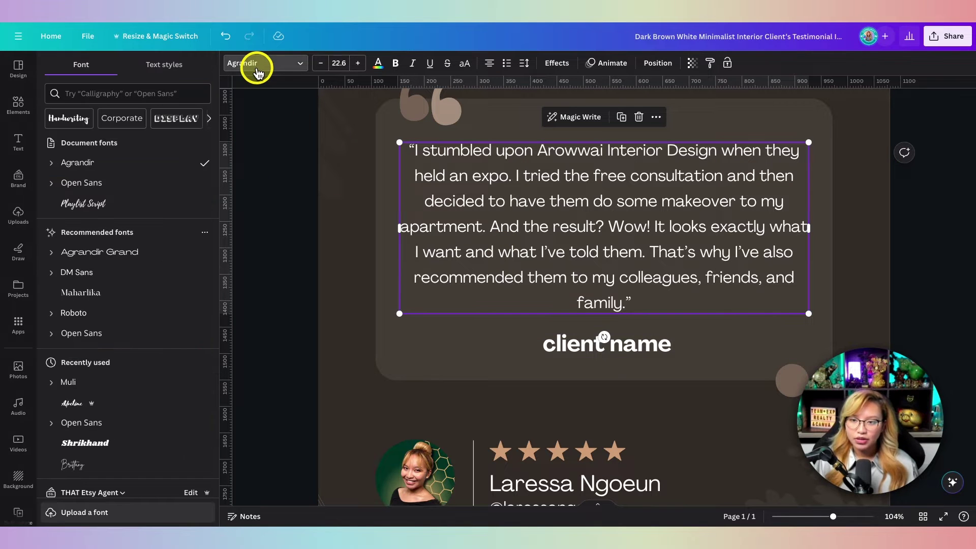
left_click(256, 66)
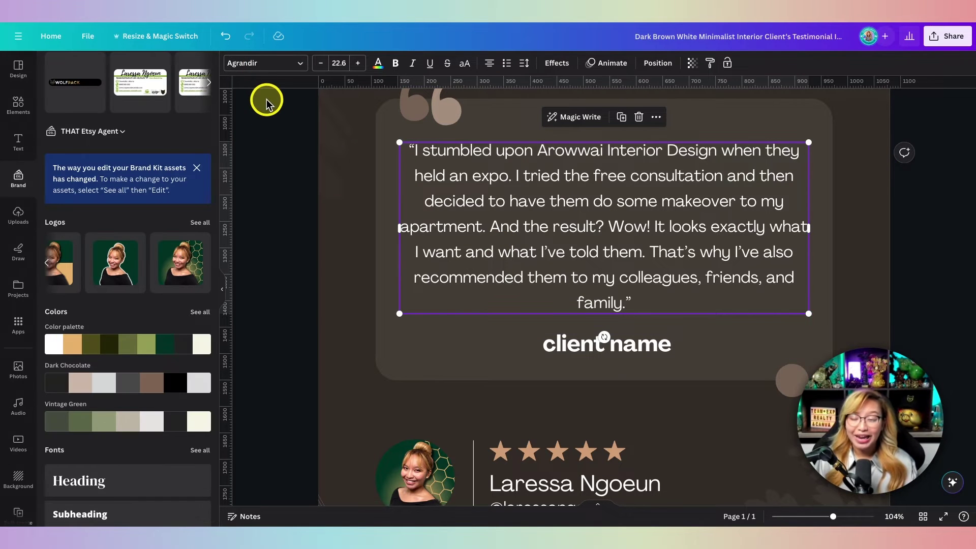
scroll(158, 280, "down", 3)
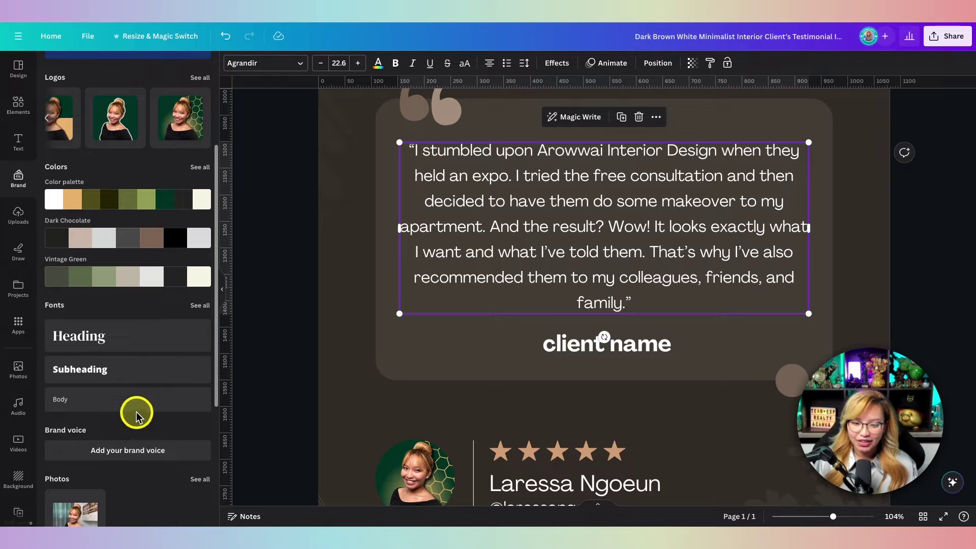
left_click(145, 404)
key("super+z")
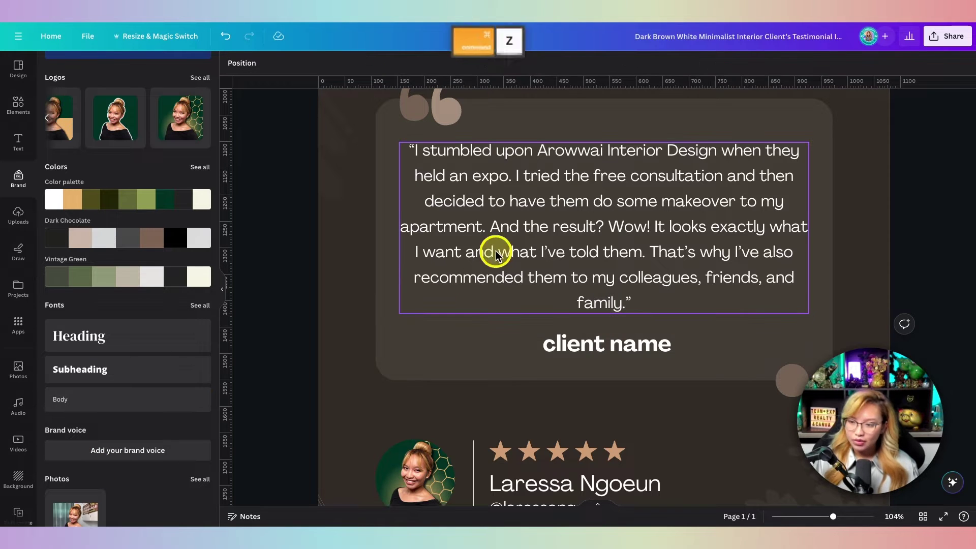
Show all brand font styles, undo a stray Heading box, and open the quote's font list
left_click(199, 306)
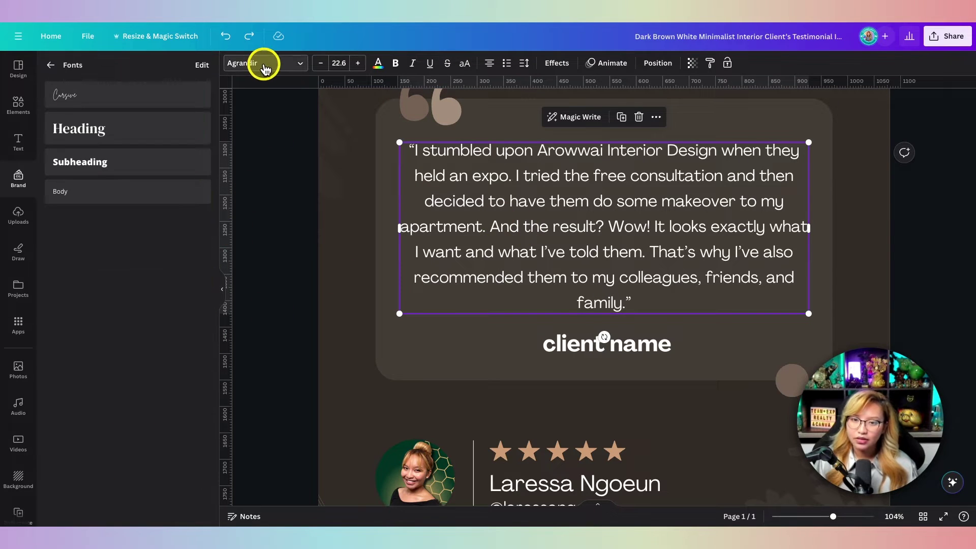
left_click(171, 129)
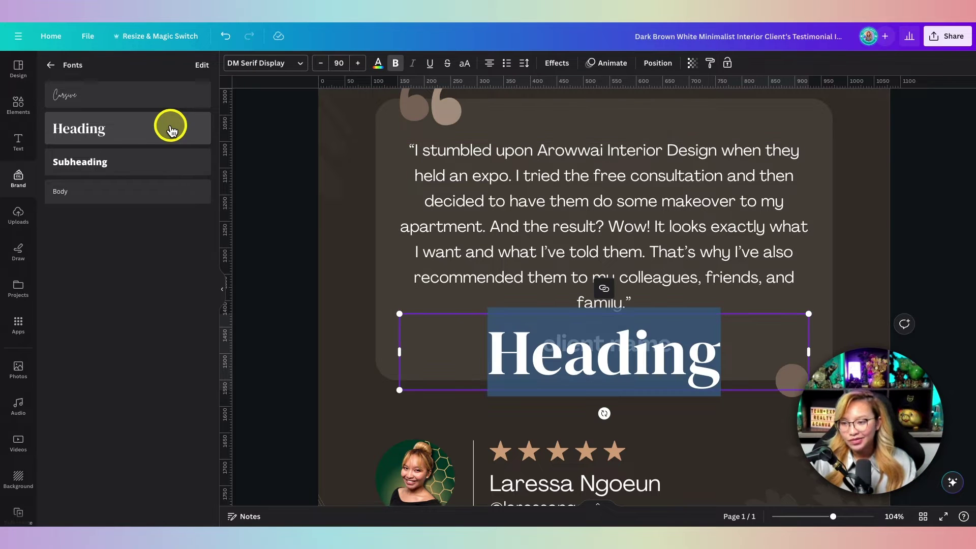
key("ctrl+z")
left_click(578, 188)
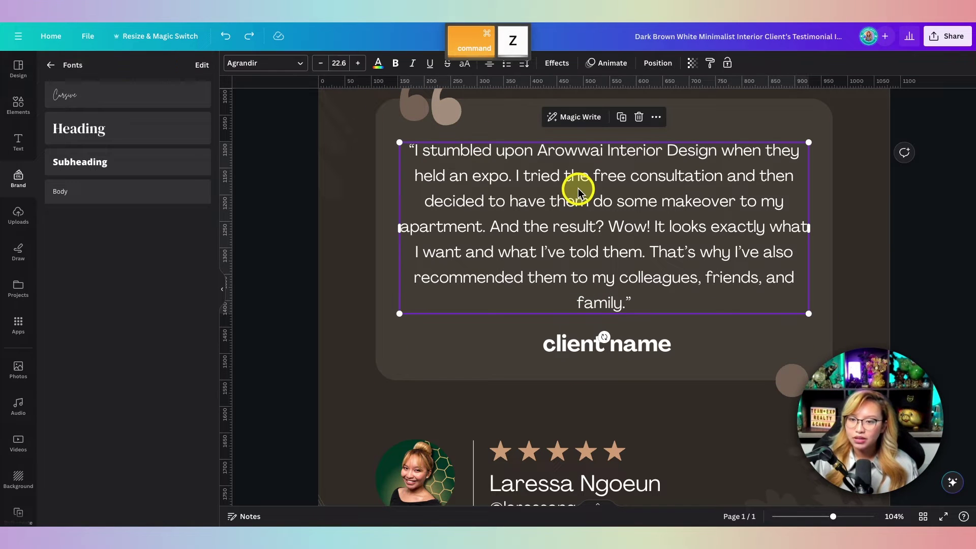
left_click(282, 70)
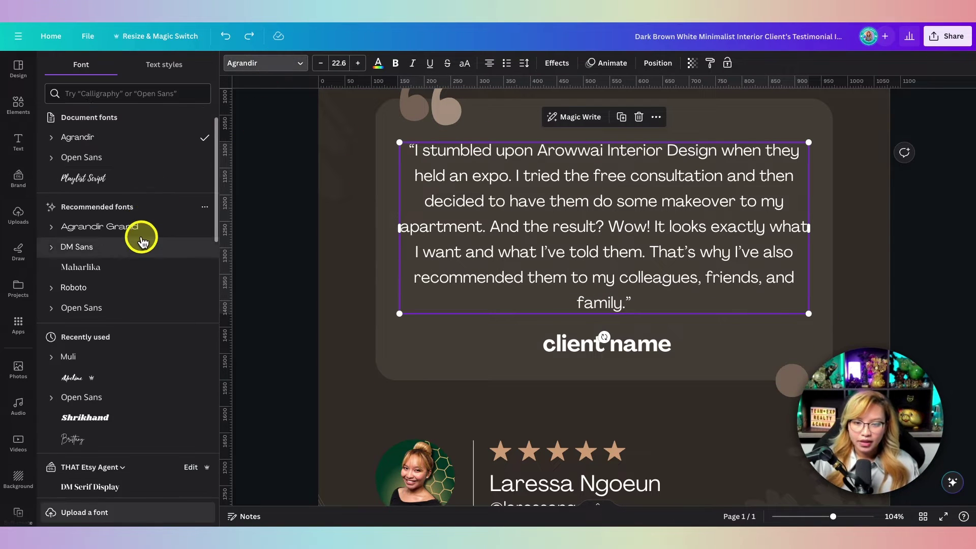
Apply Open Sans to the testimonial quote throughout the design with Change all
scroll(142, 237, "down", 2)
scroll(142, 237, "down", 3)
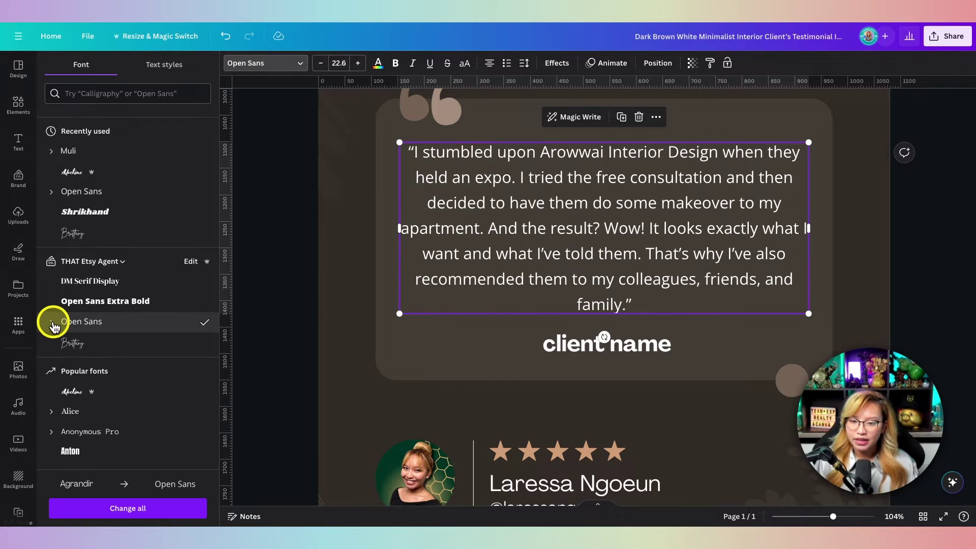
left_click(143, 505)
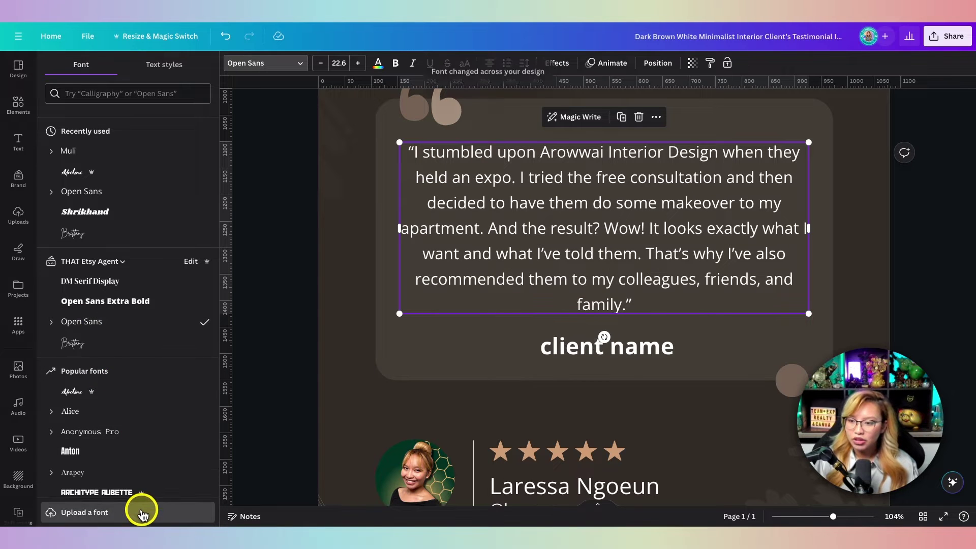
left_click(459, 238)
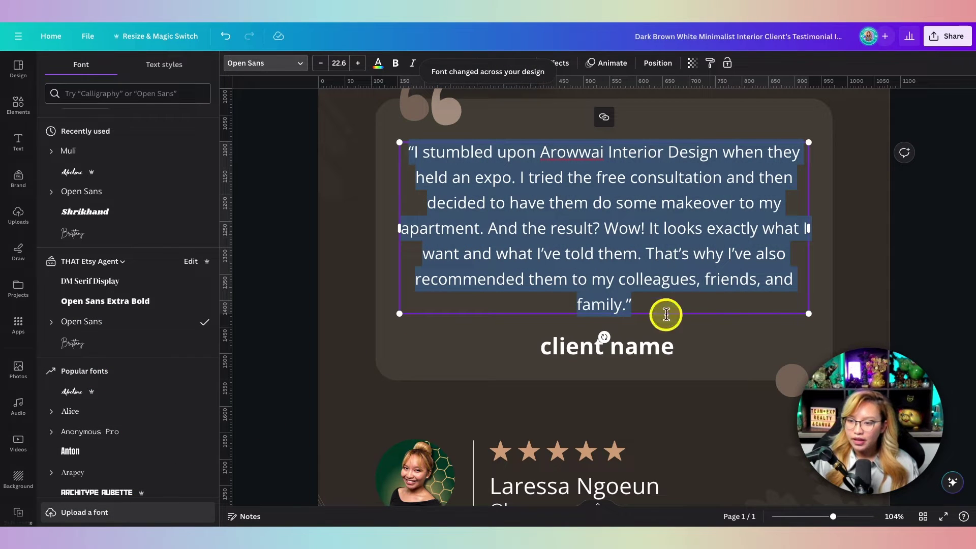
Set the 'client name' placeholder in DM Serif Display
left_click(603, 349)
left_click(113, 281)
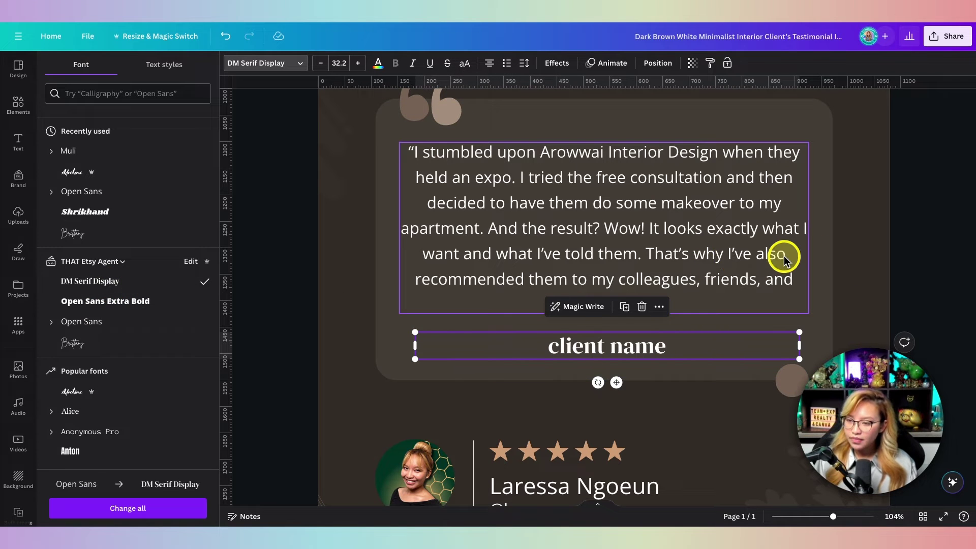
scroll(784, 255, "down", 3, "ctrl")
scroll(698, 358, "up", 3)
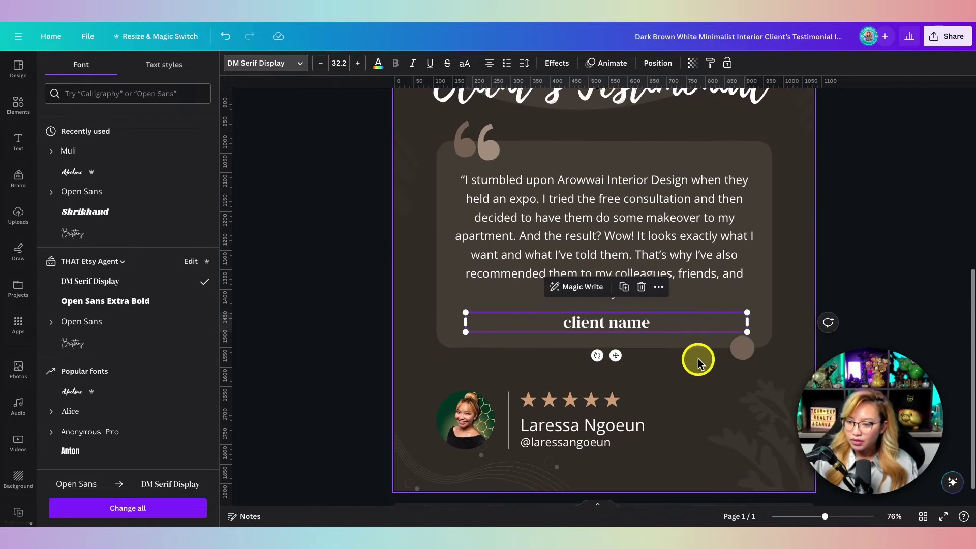
scroll(697, 361, "up", 3)
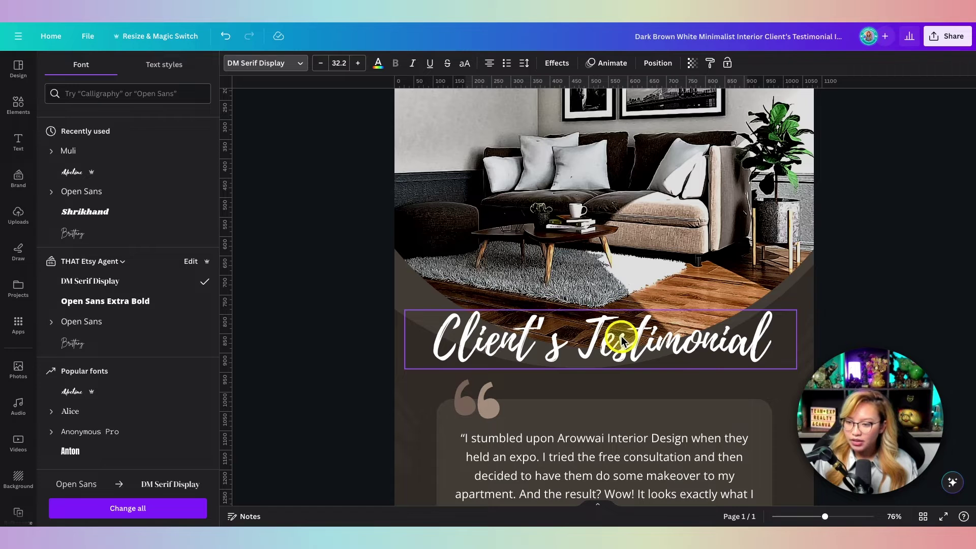
scroll(587, 350, "down", 4, "ctrl")
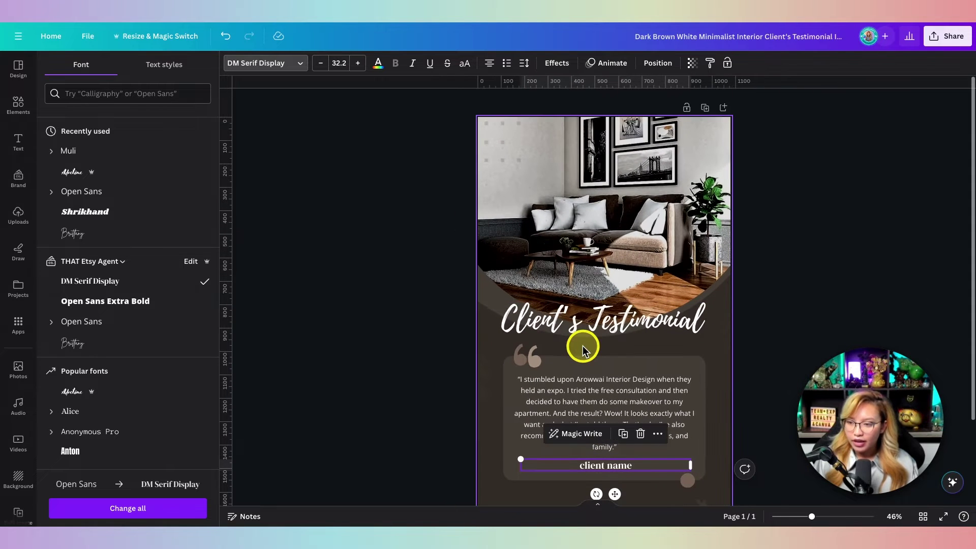
scroll(438, 293, "down", 1)
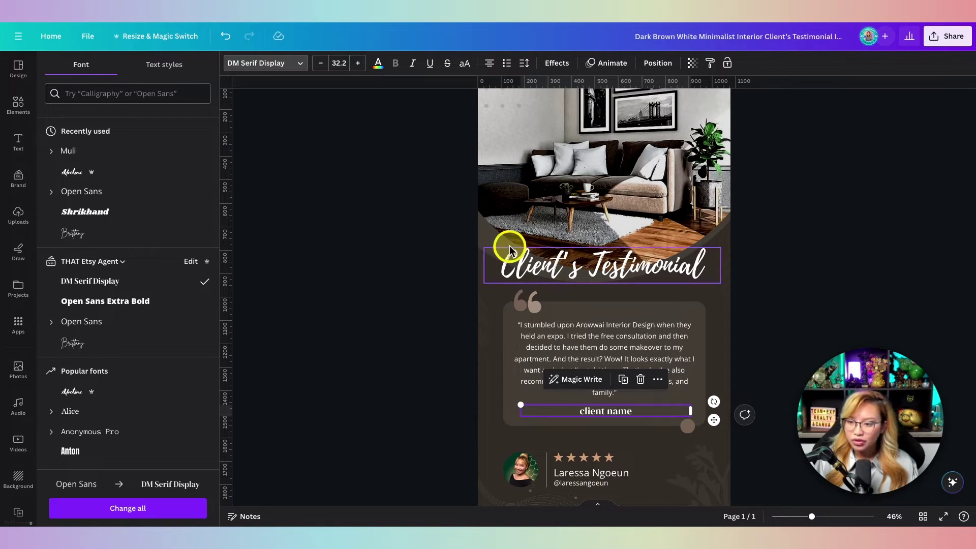
scroll(435, 234, "down", 1, "ctrl")
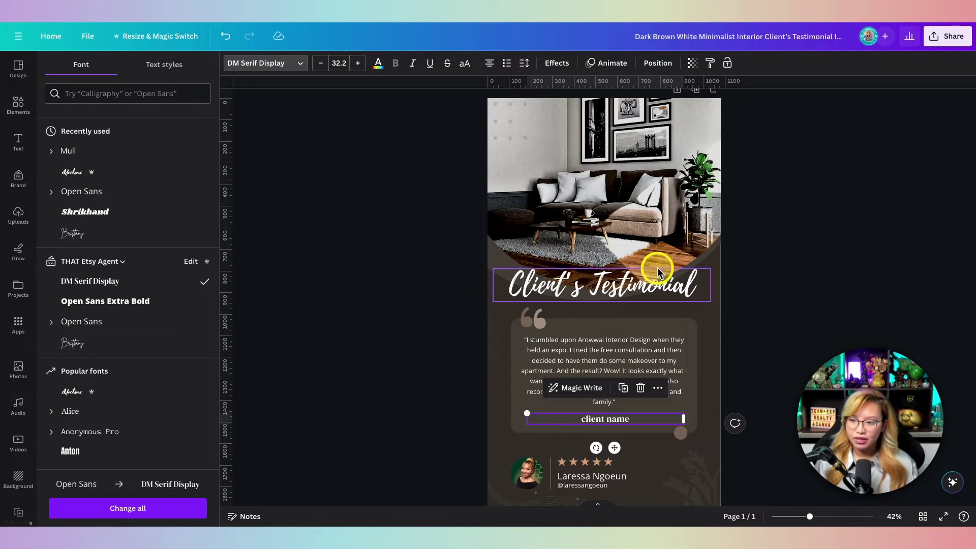
key("fn")
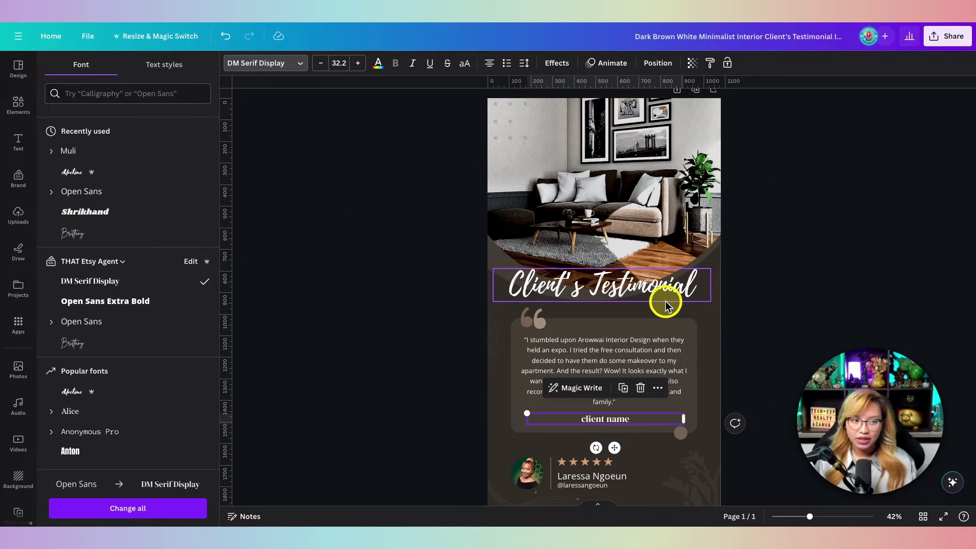
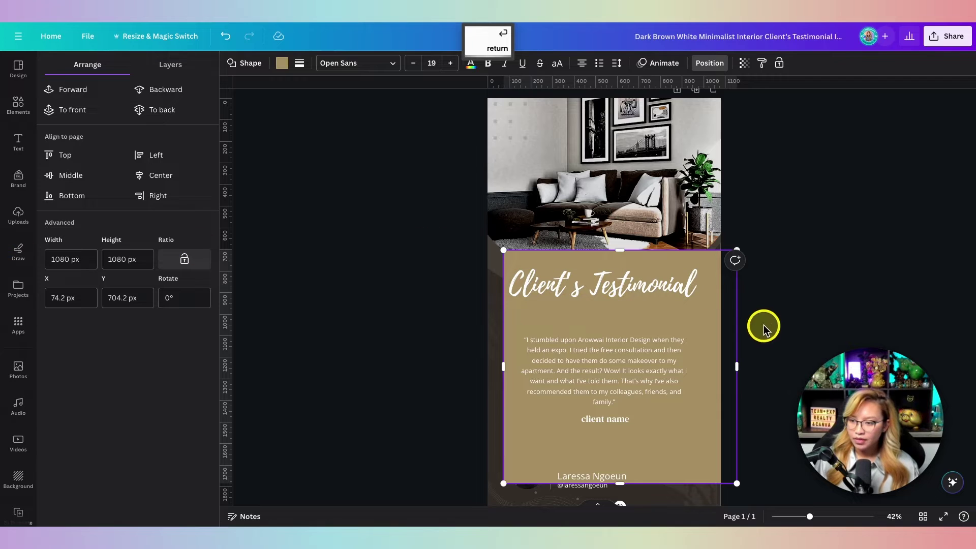
Align the tan square left and middle, mark its top and bottom edges with ruler guides, then delete it
left_click(164, 173)
left_click(71, 175)
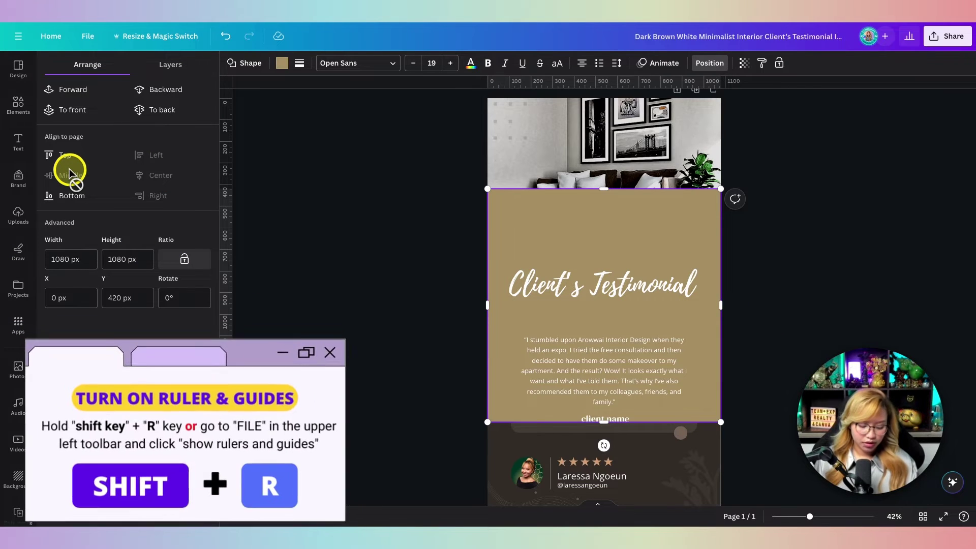
key("shift+r")
key("shift+r")
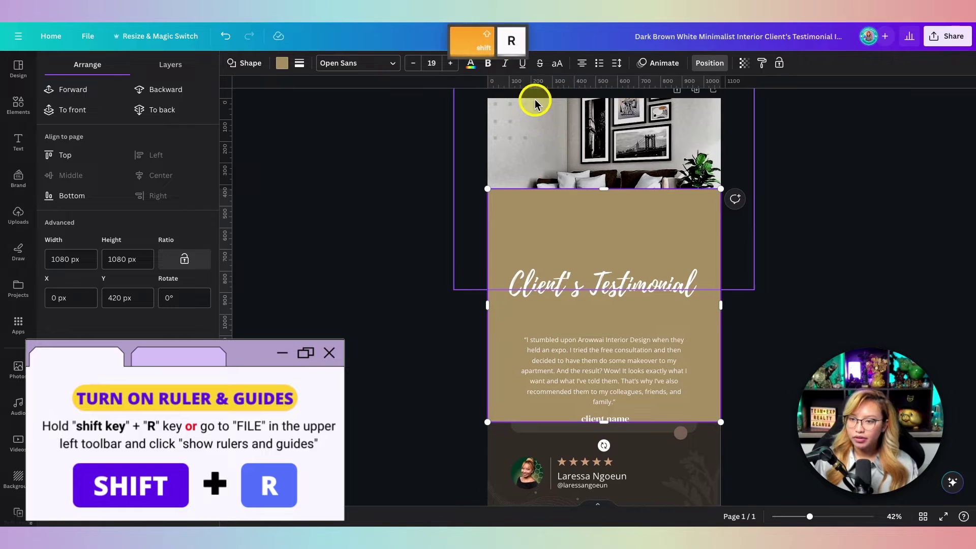
left_click_drag(551, 83, 542, 188)
left_click_drag(498, 82, 489, 422)
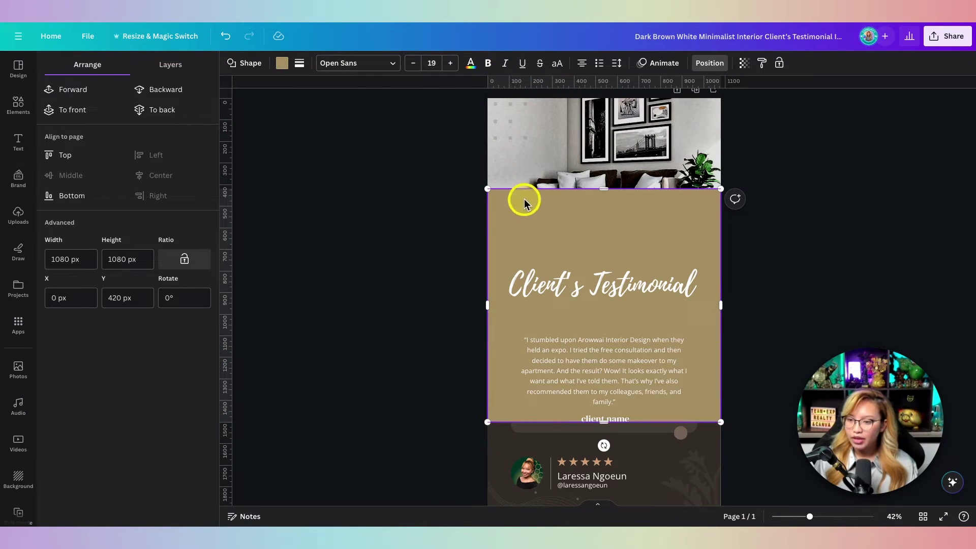
key("Delete")
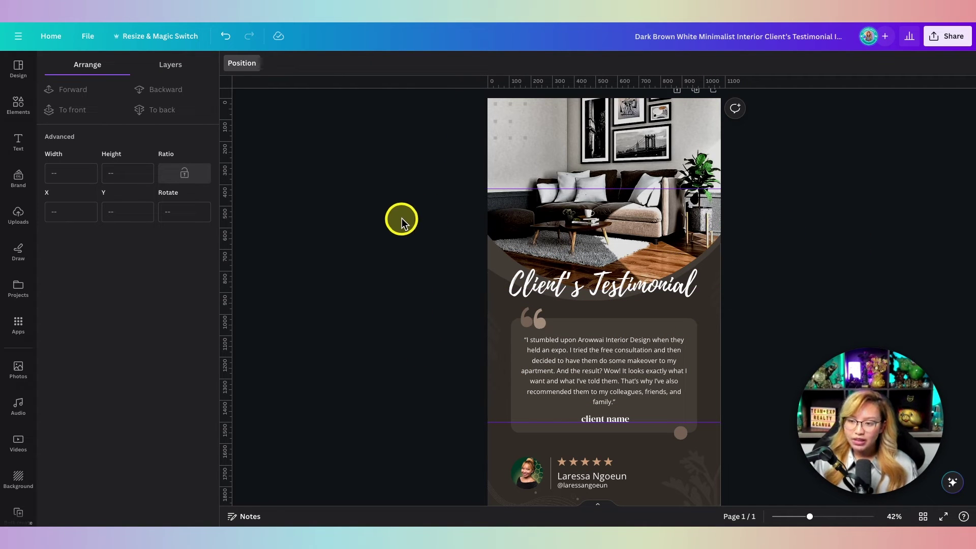
Nudge the title, quote box and photo upward together with three Shift+Up steps
left_click_drag(400, 219, 583, 285)
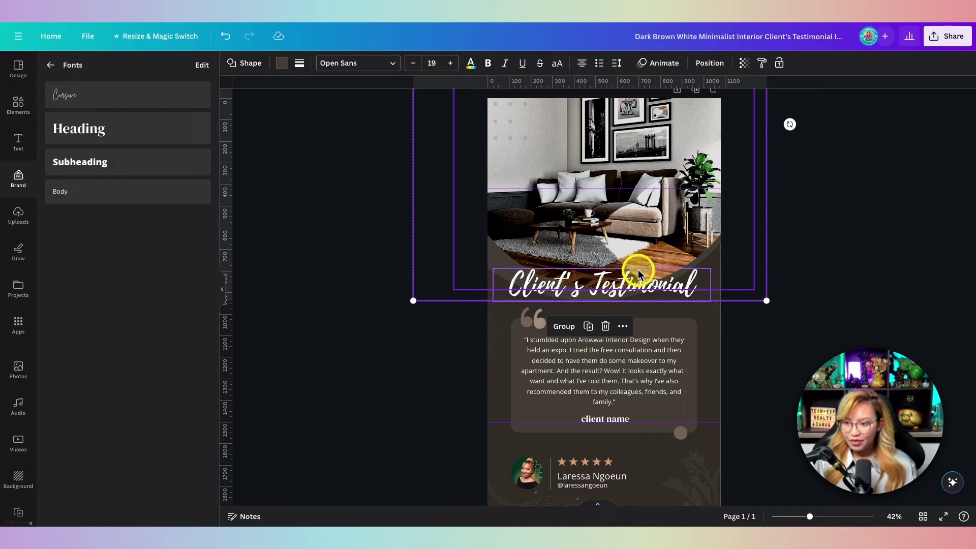
left_click(863, 317)
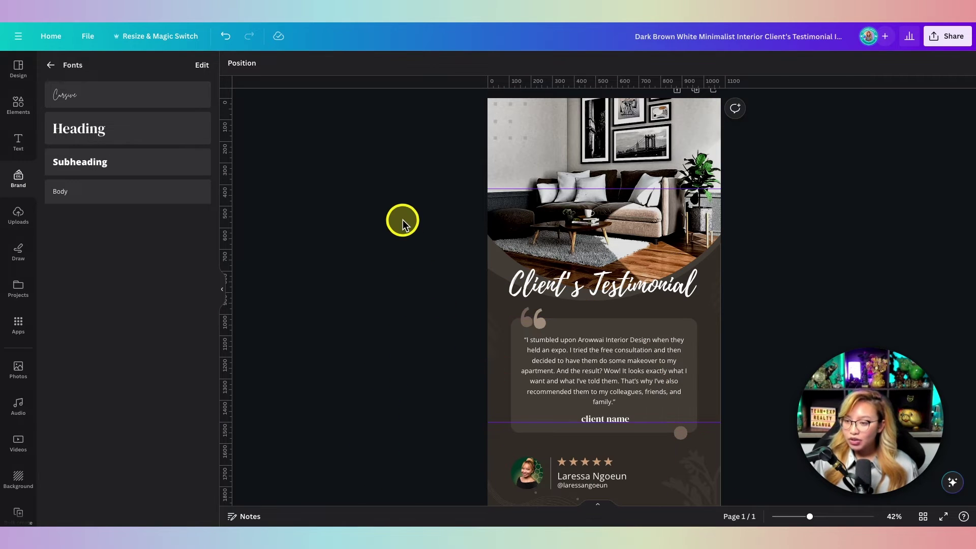
left_click_drag(425, 118, 744, 438)
key("shift+Up")
key("shift+Up")
key("shift+Up")
key("shift+Up")
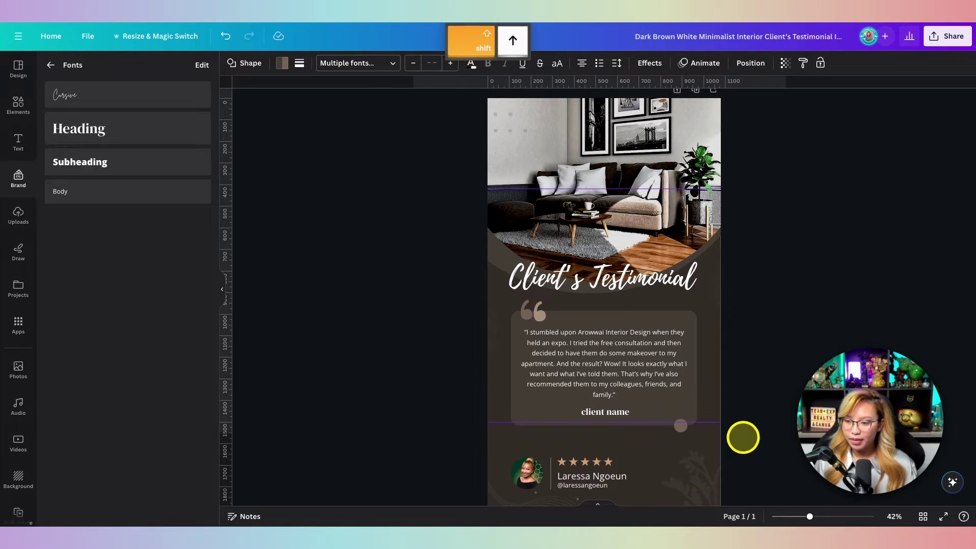
key("shift+Up")
key("shift+Up")
key("shift+Up")
key("shift+Up")
key("shift+Up")
key("shift+Up")
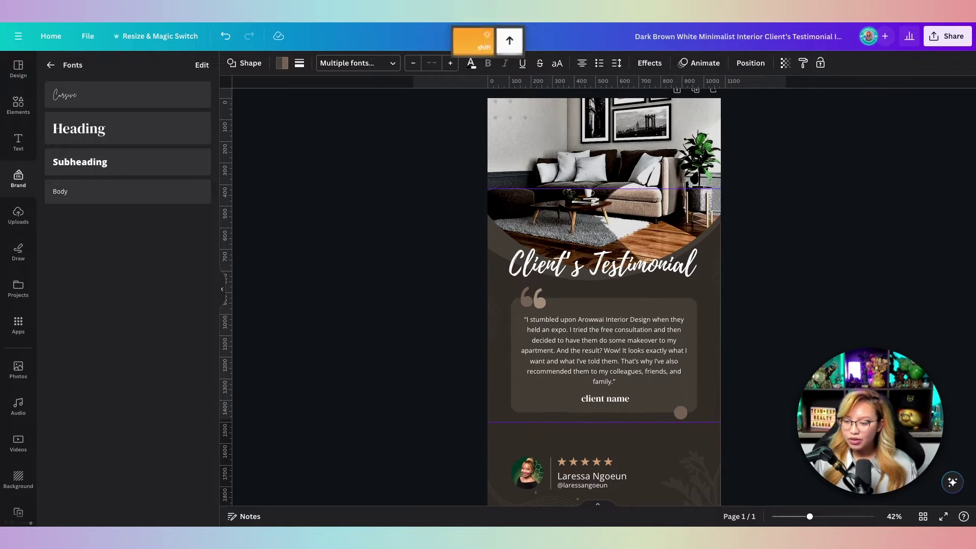
key("shift+Up")
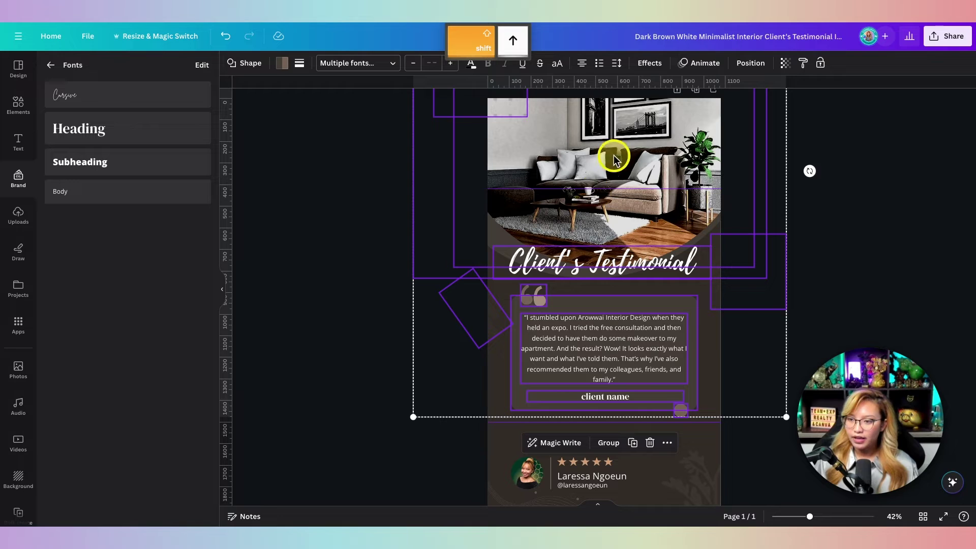
Move the small dotted decoration to the top left
left_click(896, 192)
left_click_drag(514, 109, 525, 126)
scroll(792, 254, "up", 1)
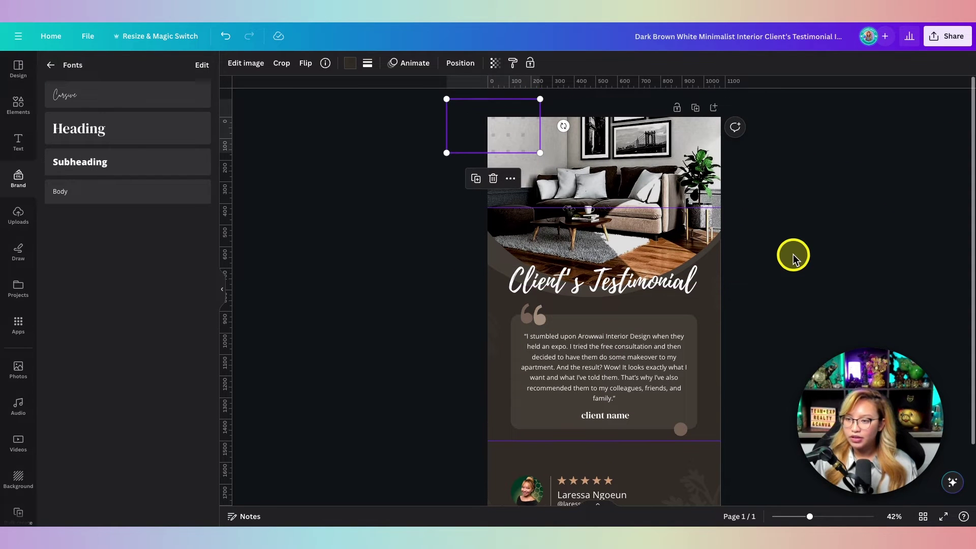
Resize the room photo frame to 1020 × 1020 and centre it between the guides
left_click(669, 175)
scroll(666, 174, "down", 2)
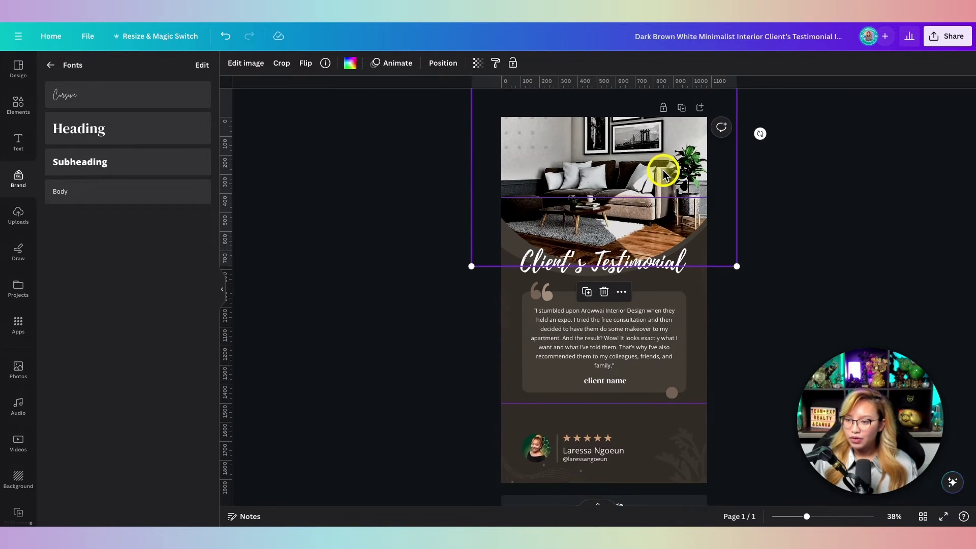
scroll(685, 131, "down", 3)
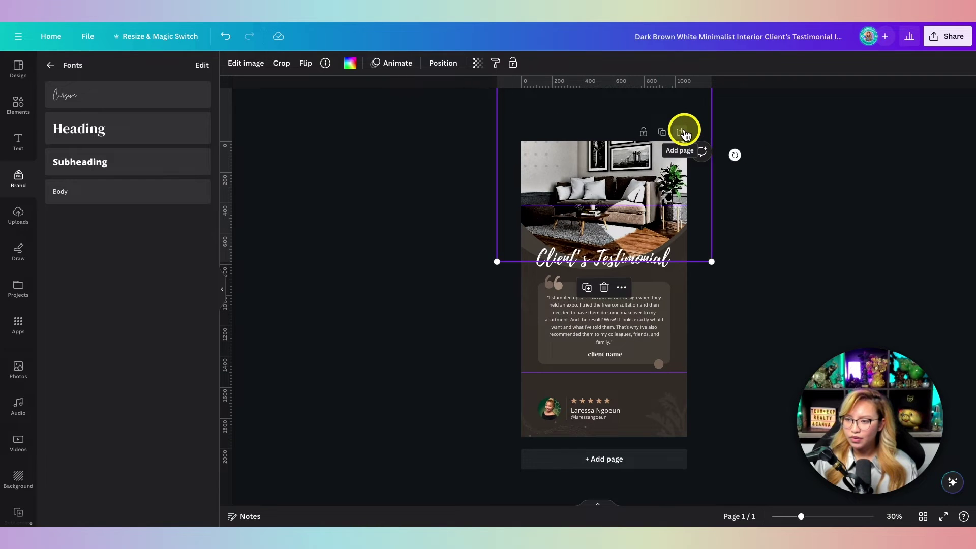
scroll(681, 129, "down", 2)
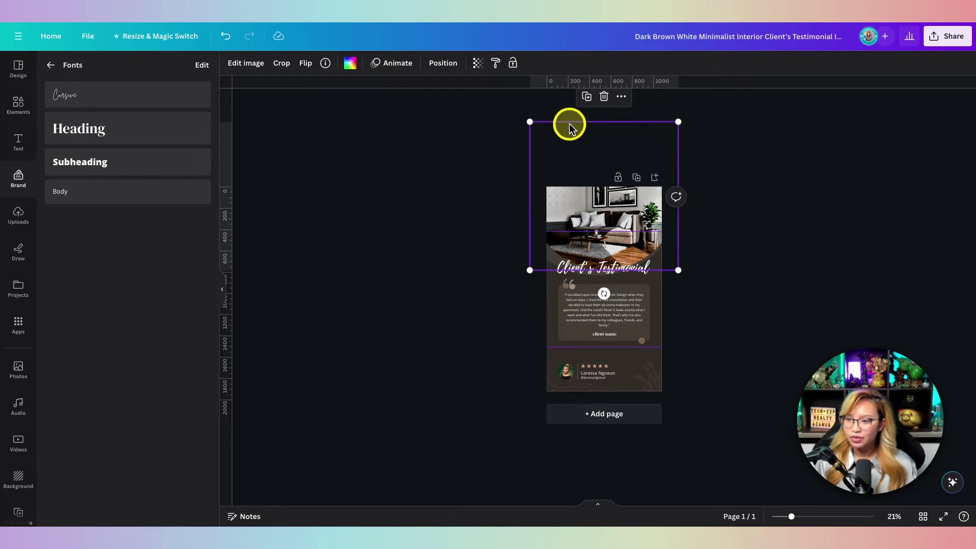
left_click_drag(679, 122, 656, 189)
left_click_drag(589, 174, 671, 153)
left_click_drag(605, 209, 599, 209)
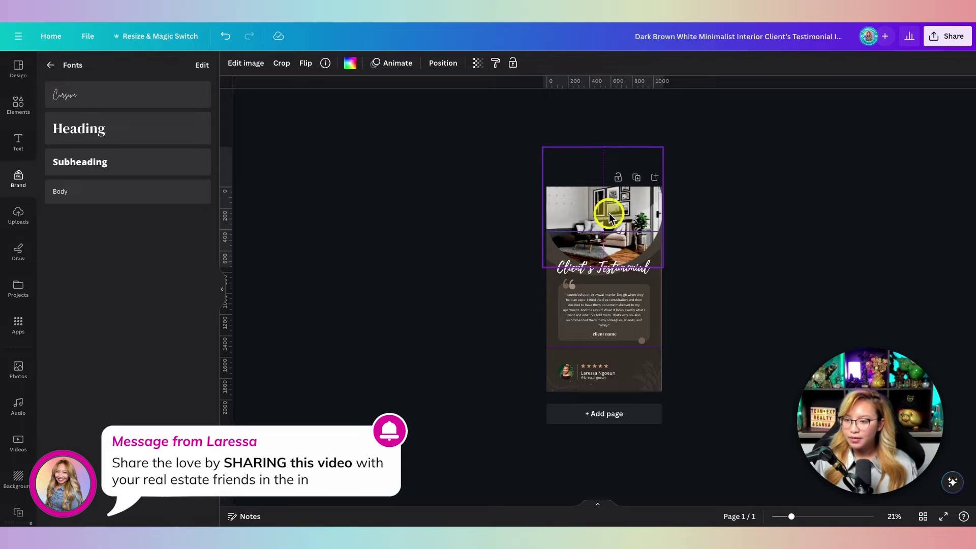
left_click(680, 230)
Delete the room photo, leaving the empty image placeholder frame
left_click(613, 206)
key("BackSpace")
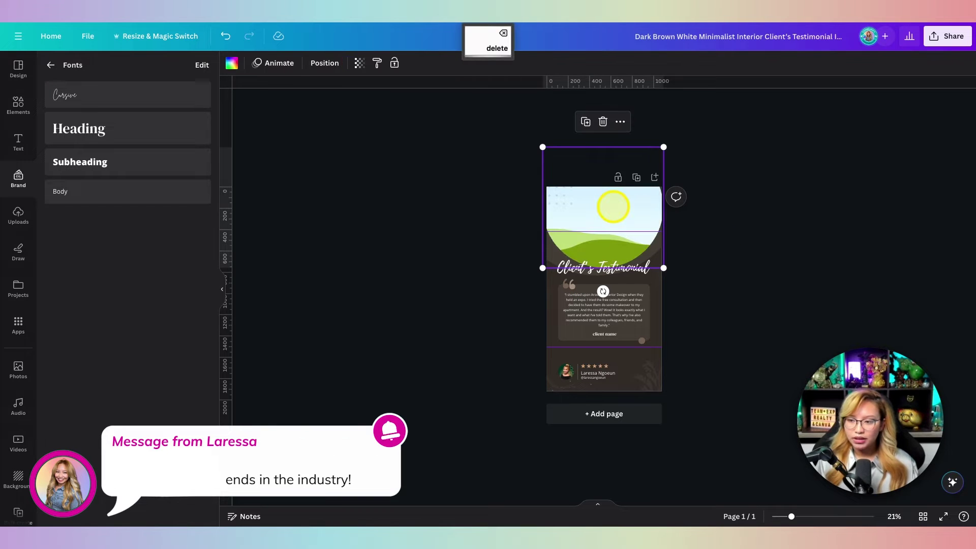
left_click(780, 260)
scroll(668, 331, "up", 1)
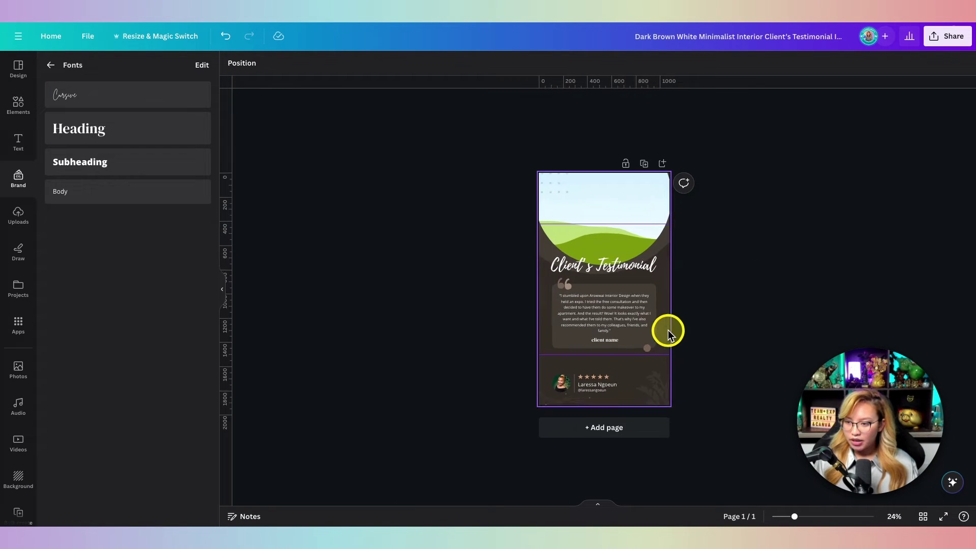
scroll(668, 330, "up", 4)
Nudge the avatar, star rating and reviewer name up with Shift+Up
left_click_drag(492, 398, 736, 466)
key("shift+Up")
key("shift+Up")
left_click(466, 392)
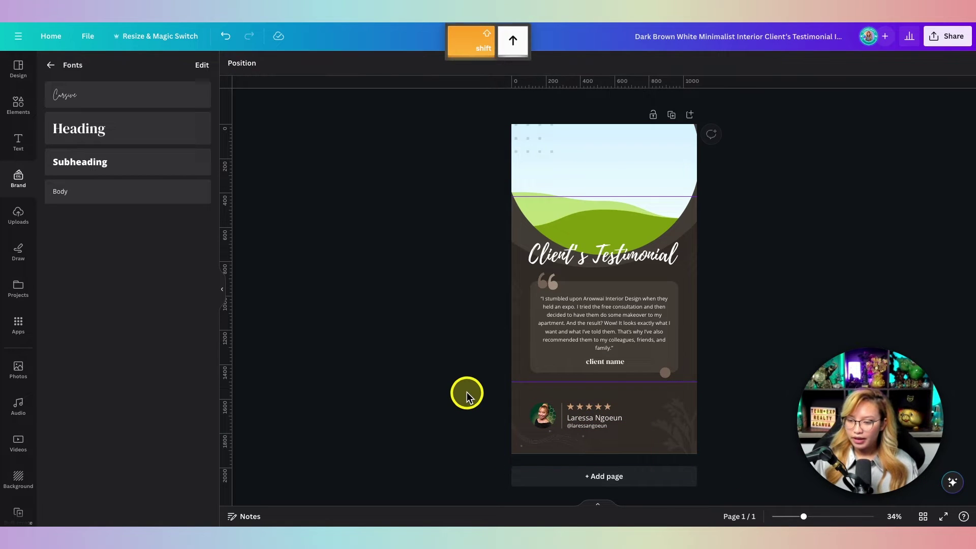
Enlarge the round avatar photo to 173 × 173
scroll(467, 392, "up", 2)
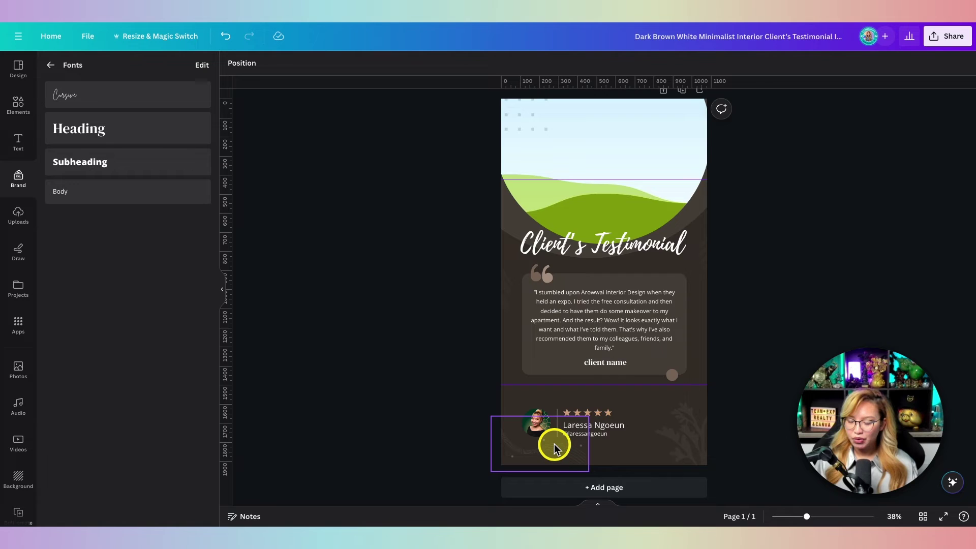
scroll(554, 444, "up", 4)
scroll(554, 444, "up", 1)
left_click(468, 396)
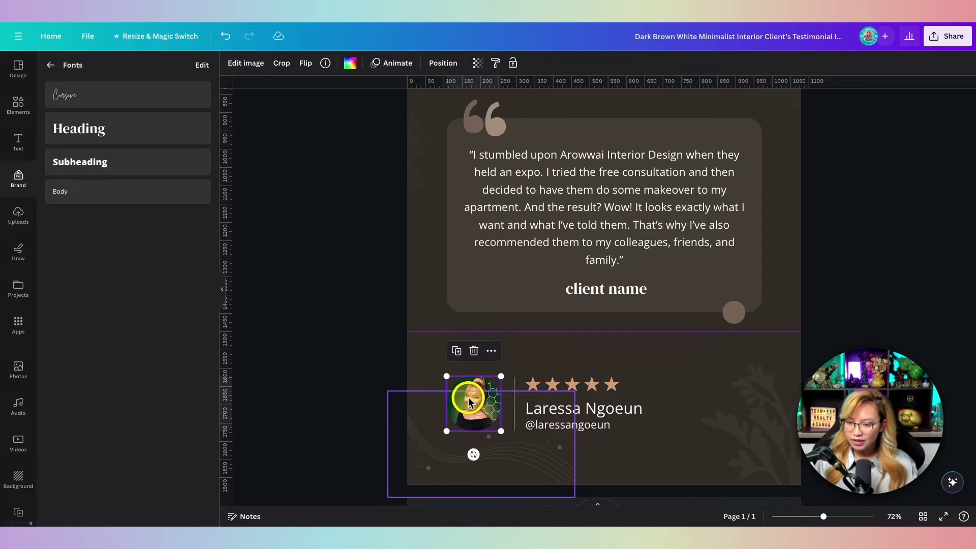
left_click_drag(445, 428, 458, 409)
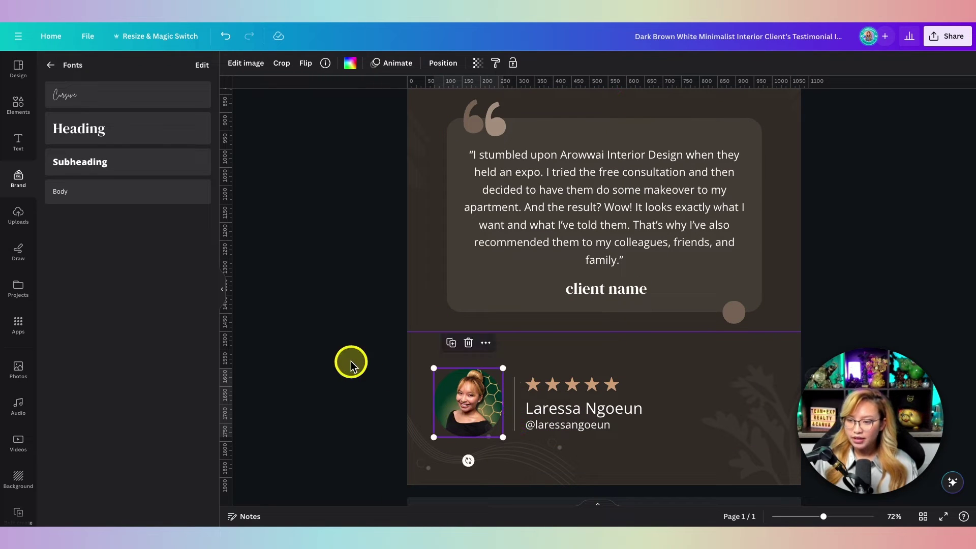
left_click(350, 361)
scroll(351, 361, "down", 1)
scroll(351, 361, "down", 5)
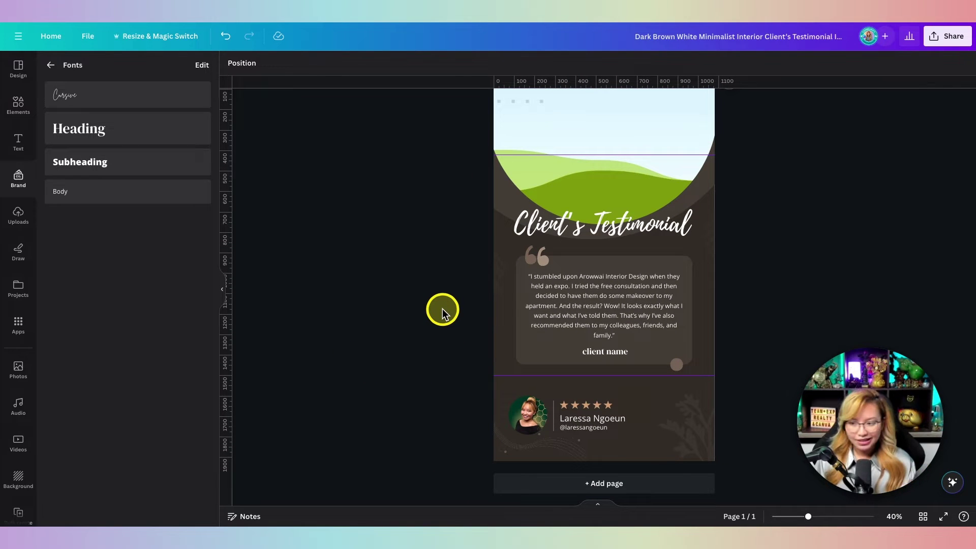
left_click(585, 318)
left_click(641, 329)
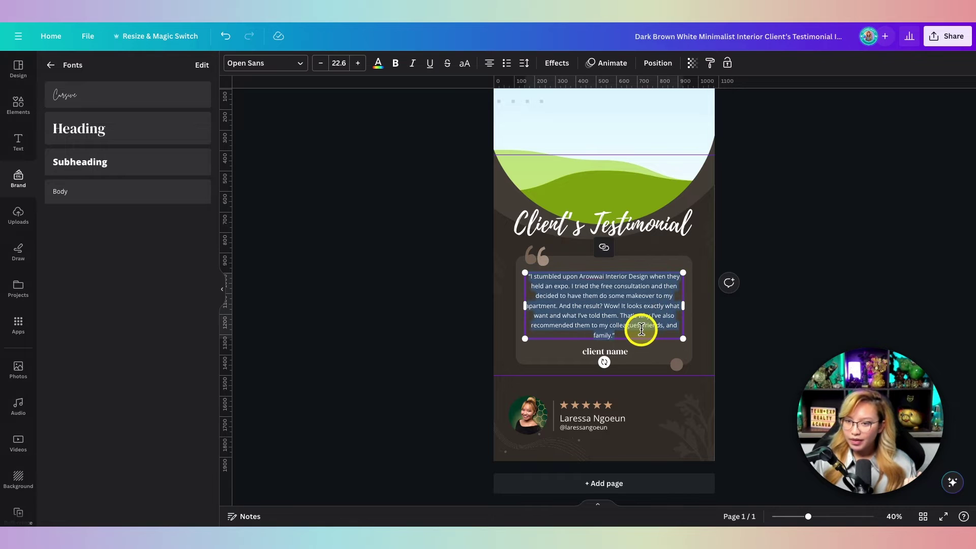
left_click(358, 63)
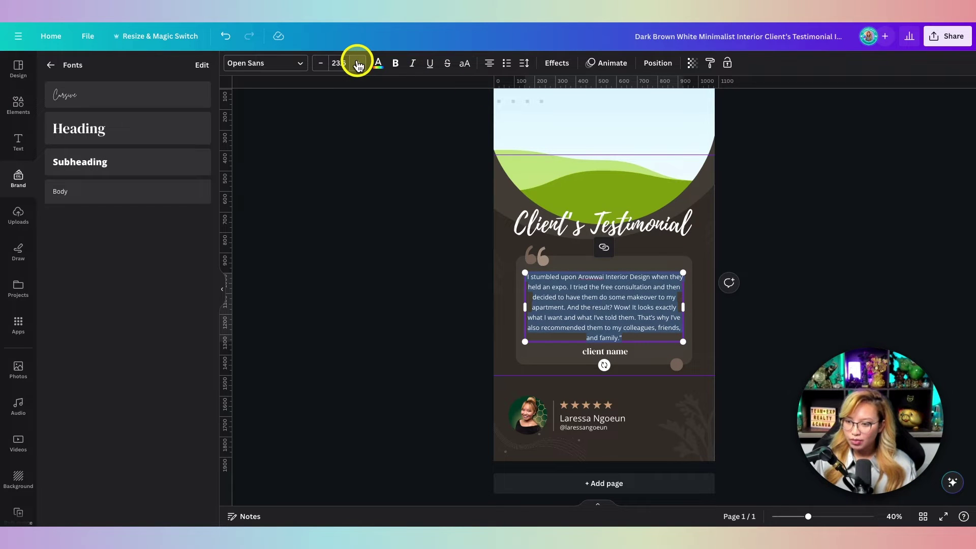
left_click(358, 63)
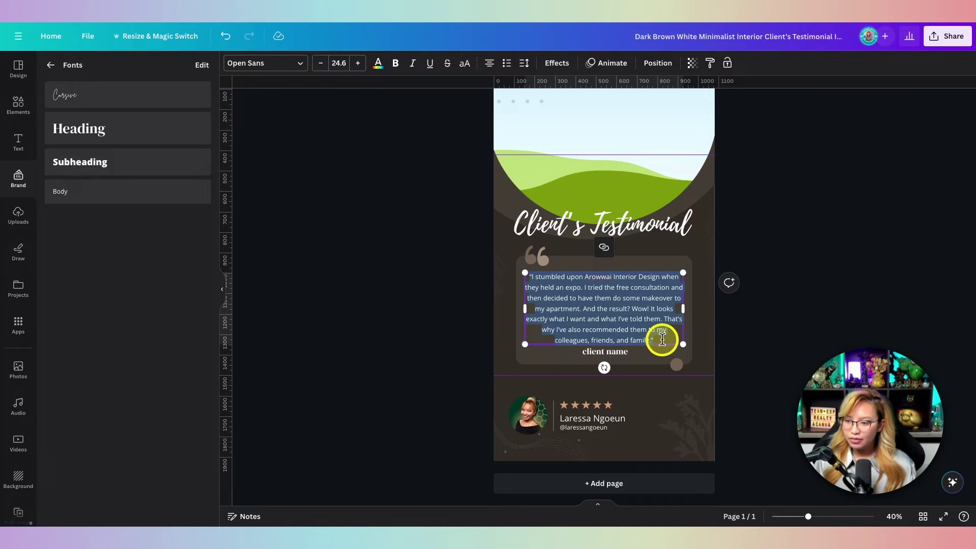
left_click(766, 328)
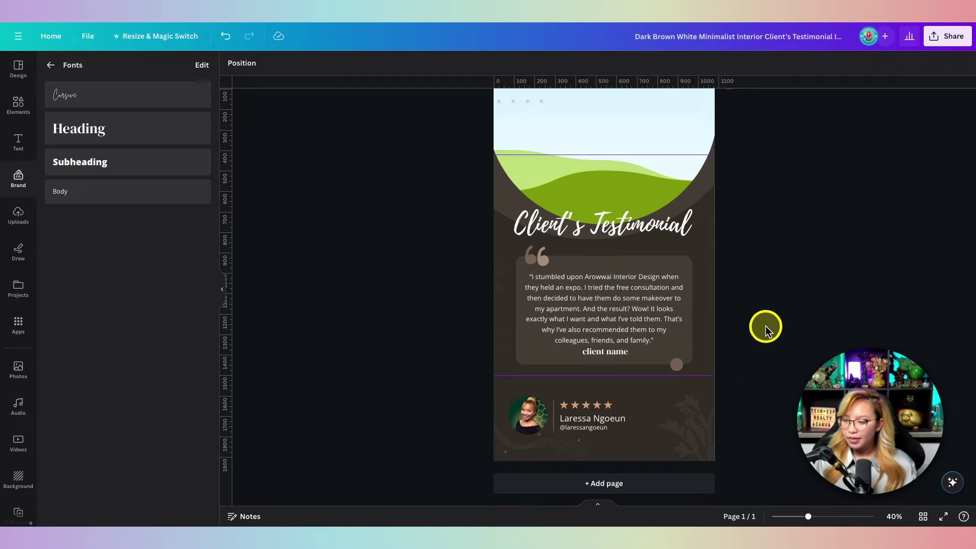
scroll(766, 326, "up", 1)
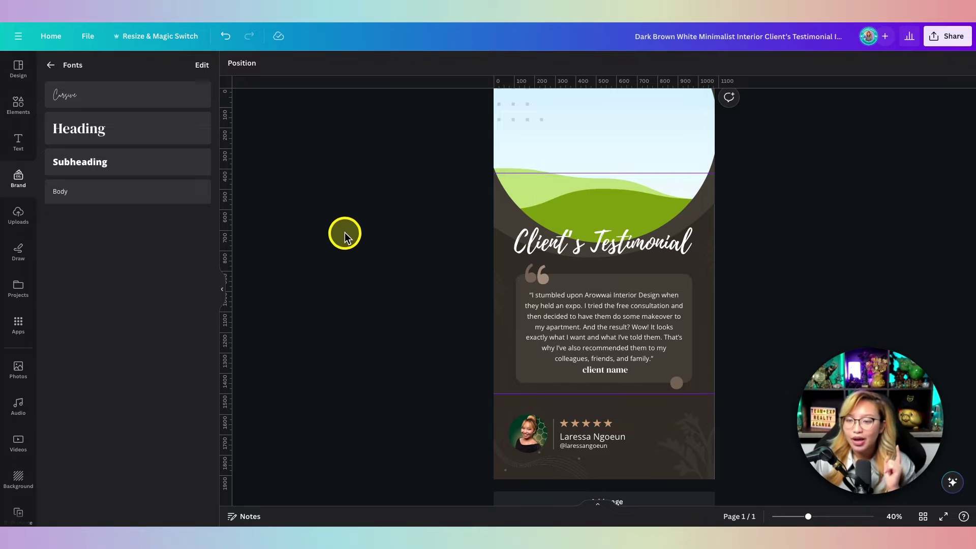
scroll(419, 294, "up", 2)
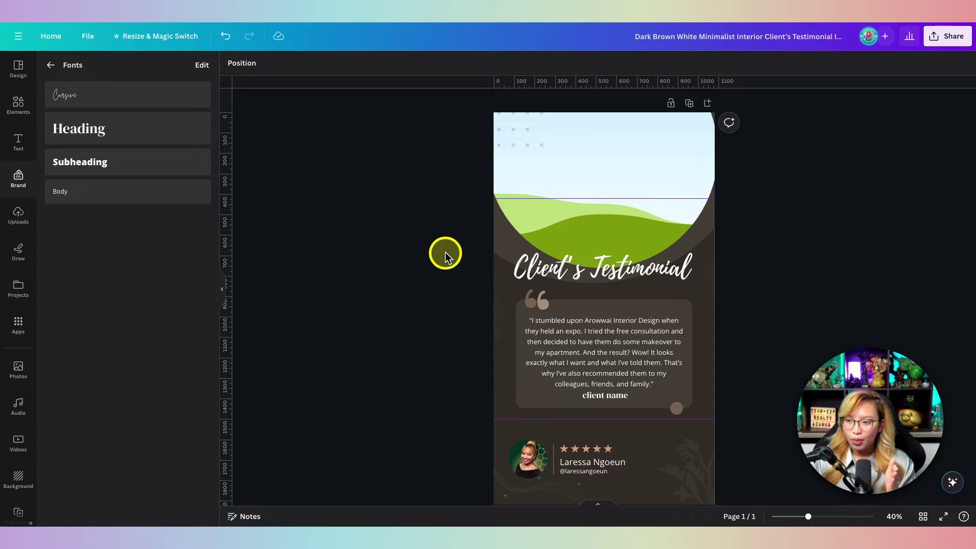
scroll(446, 252, "down", 2)
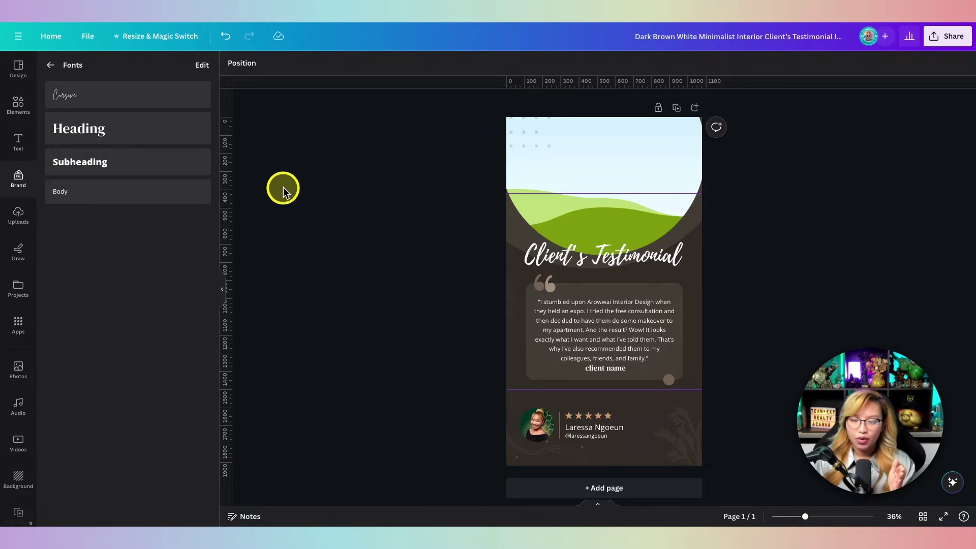
Resize this design in place to the Mobile Video format, 1080 × 1920 px
key("fn")
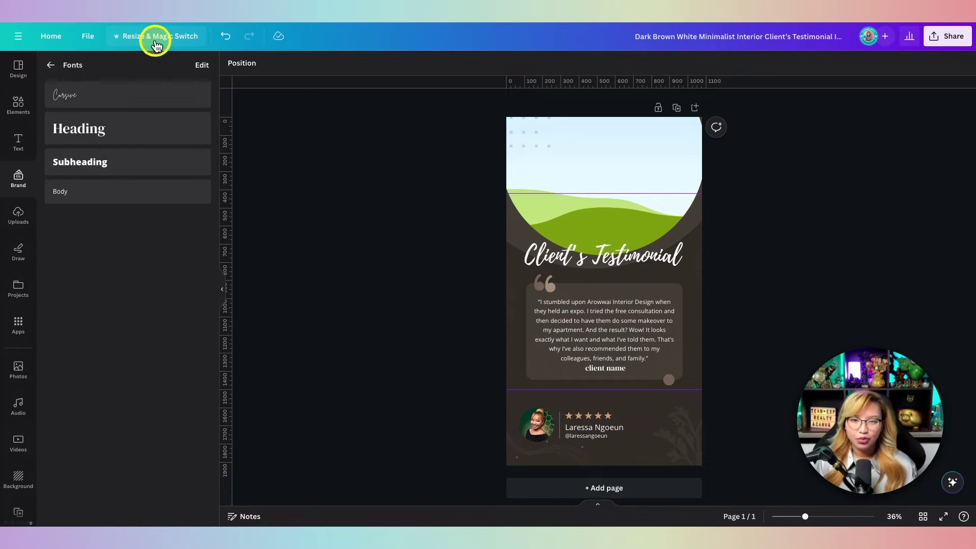
left_click(156, 45)
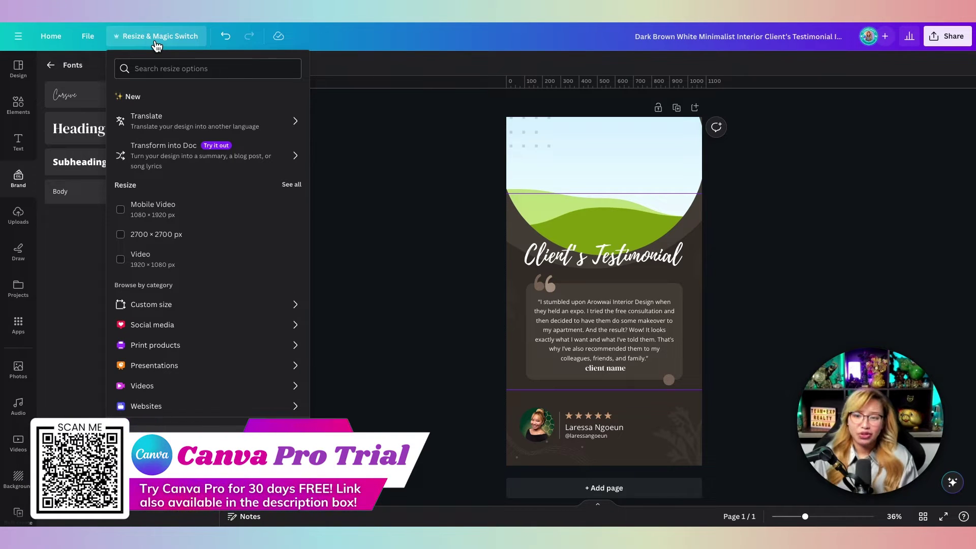
left_click(240, 121)
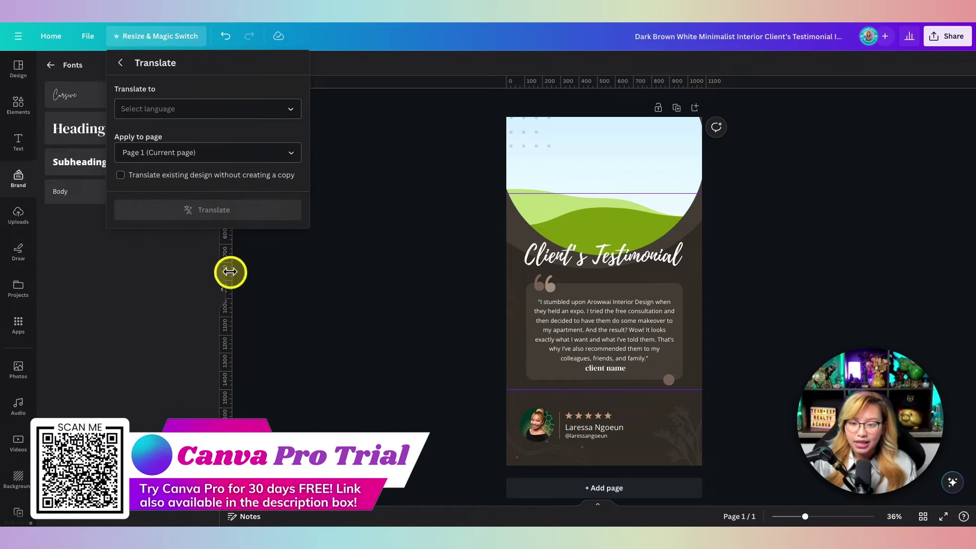
left_click(402, 239)
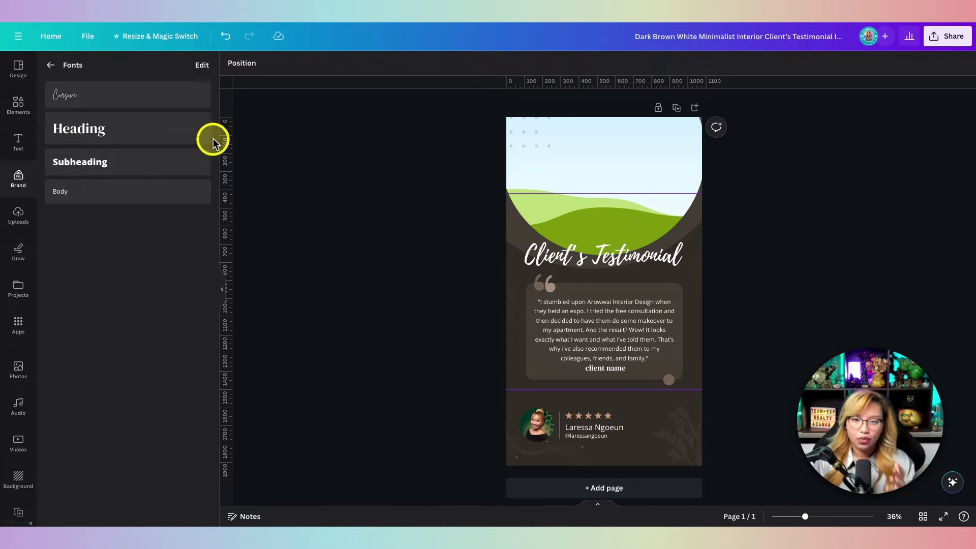
left_click(158, 39)
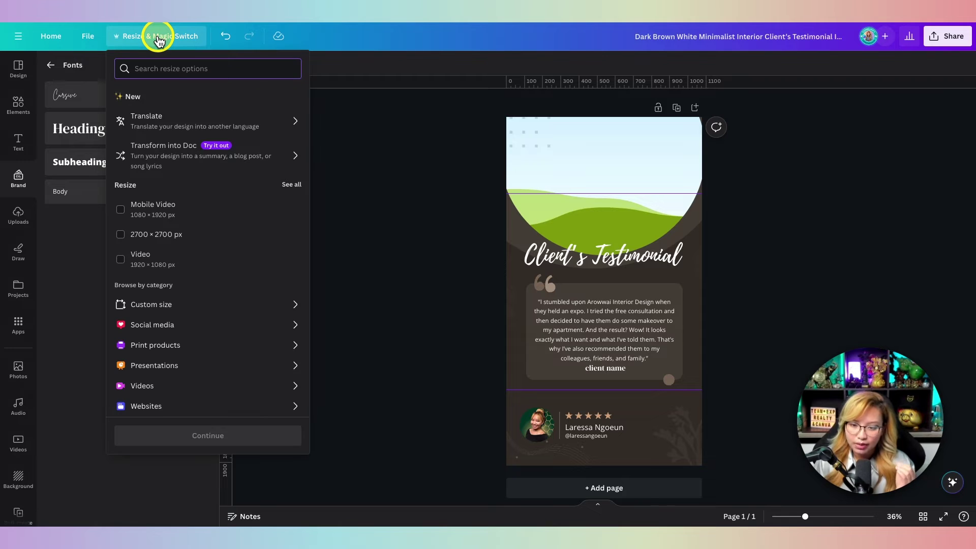
left_click(144, 387)
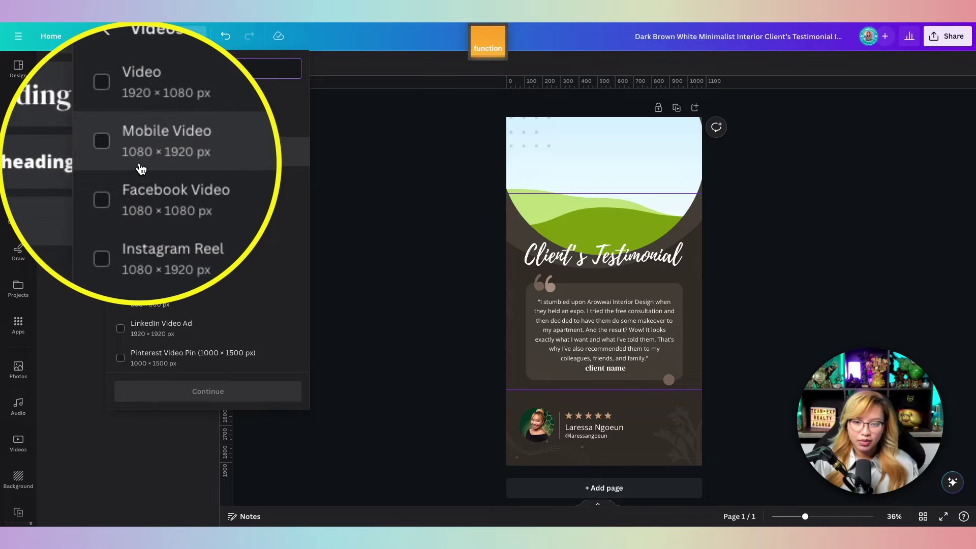
left_click(187, 164)
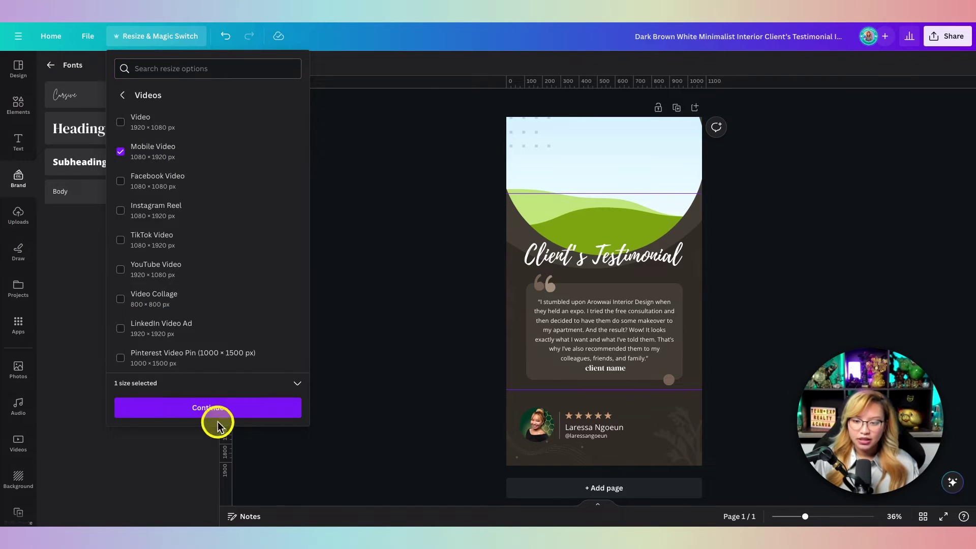
left_click(197, 409)
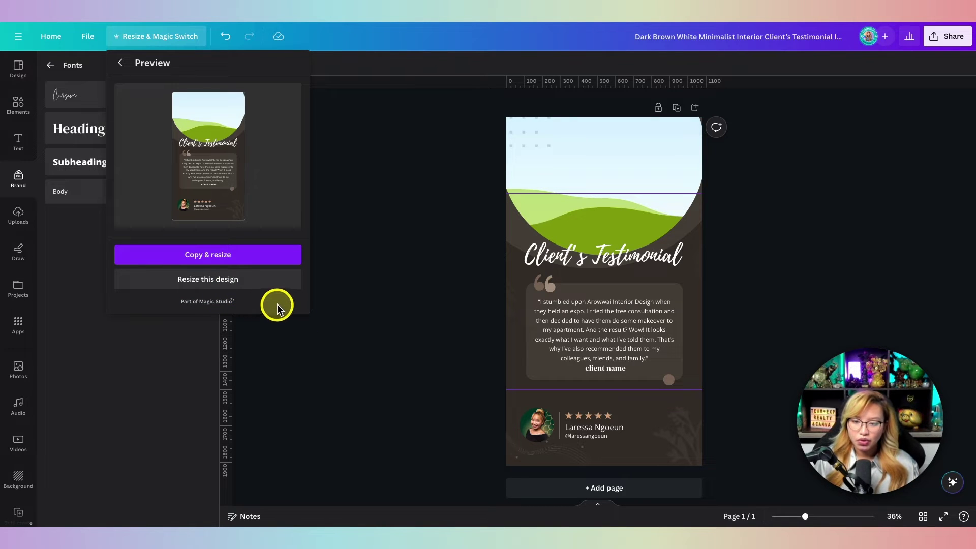
left_click(215, 285)
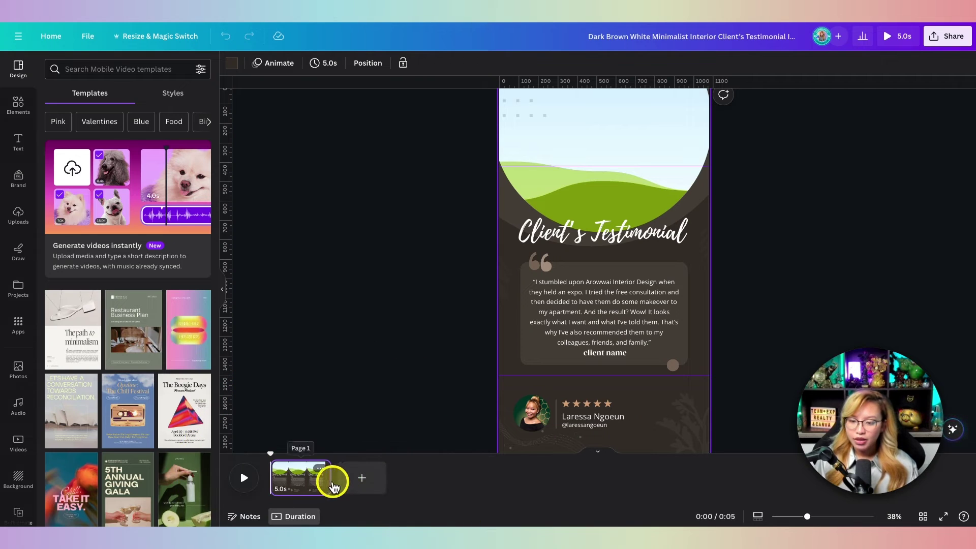
Lengthen the page in the timeline and set its timing to exactly 15 seconds
left_click_drag(329, 482, 440, 478)
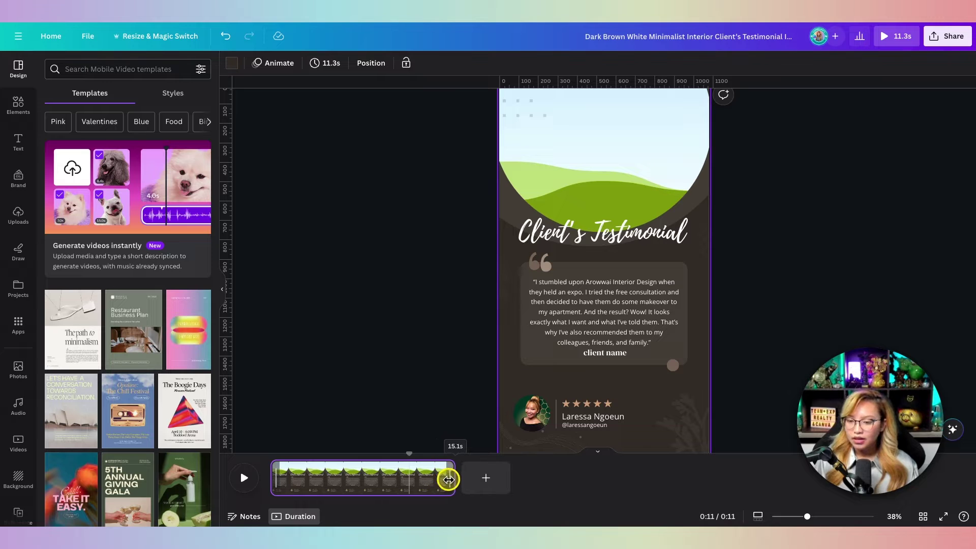
left_click_drag(445, 478, 444, 479)
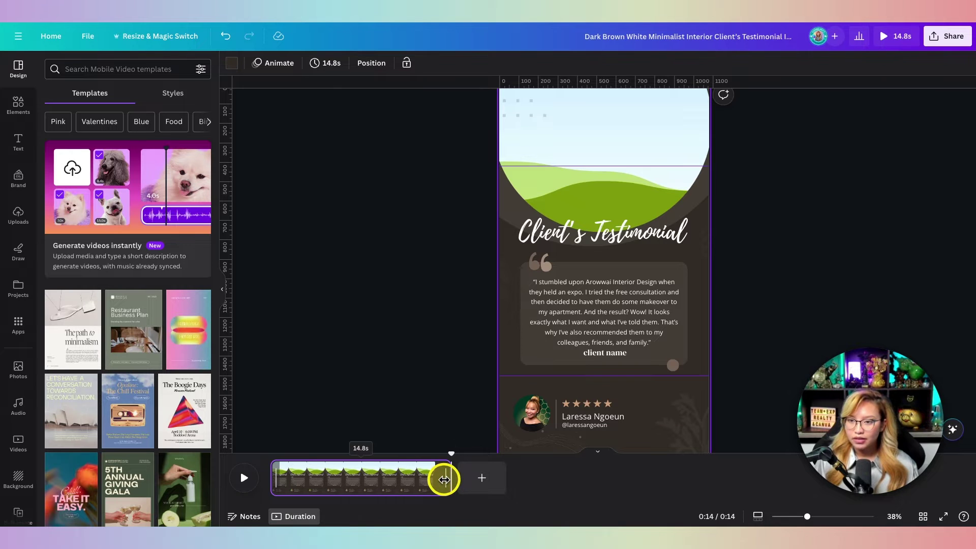
left_click(319, 65)
type("15.0s")
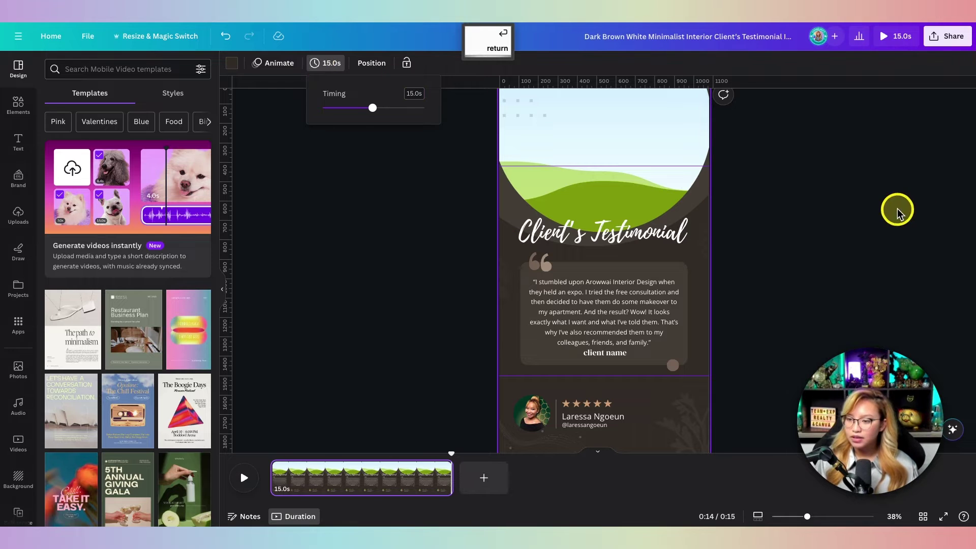
left_click(861, 220)
left_click_drag(768, 207, 701, 336)
Apply the Typewriter On enter animation to the quote text and lower its speed
scroll(702, 336, "down", 1)
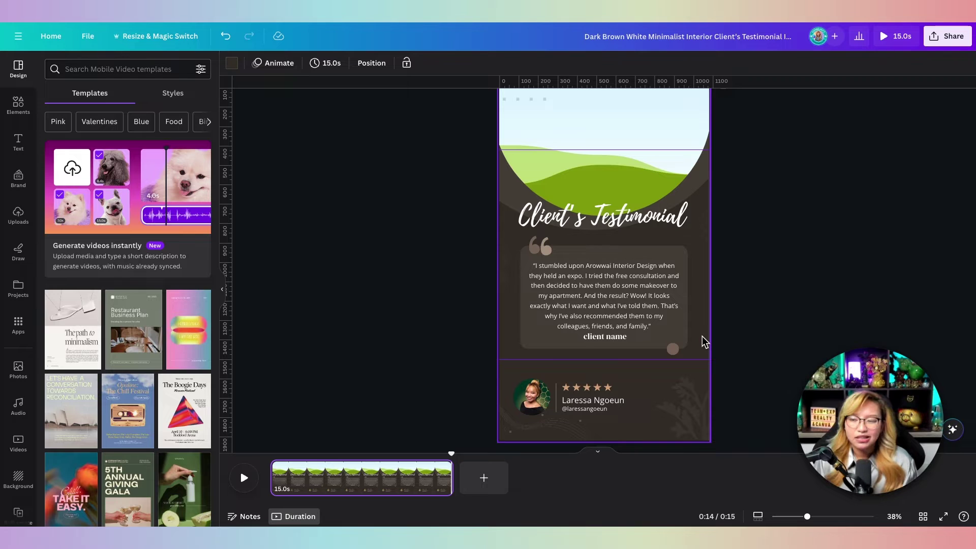
left_click(621, 279)
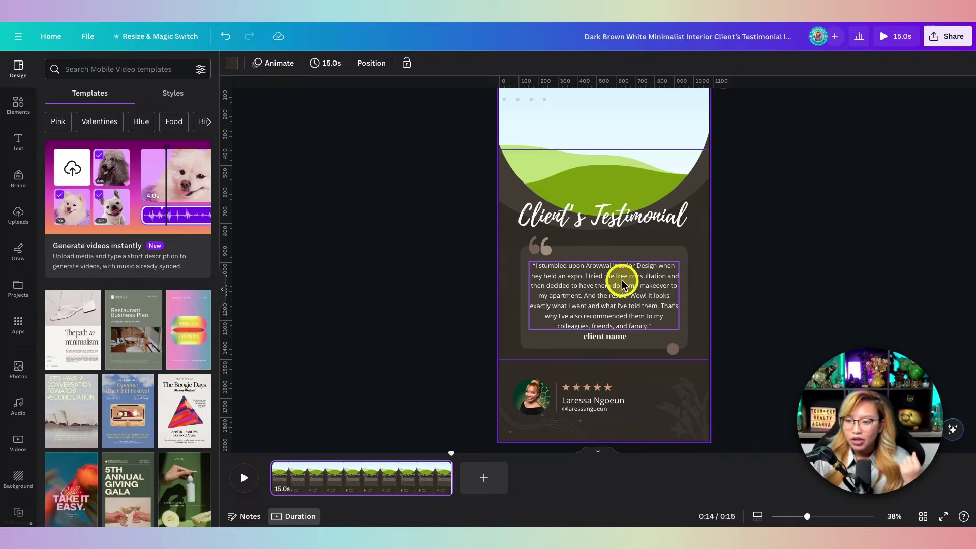
left_click(598, 299)
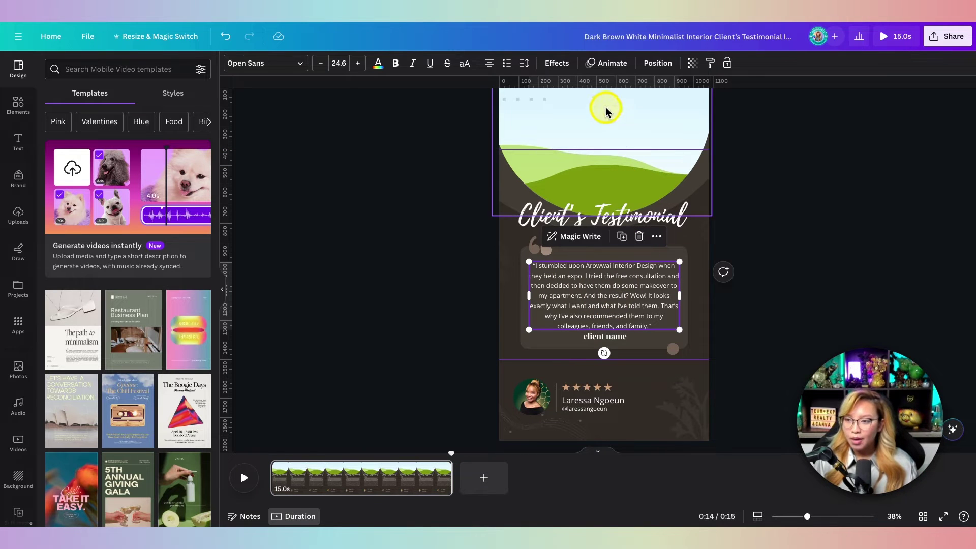
left_click(608, 63)
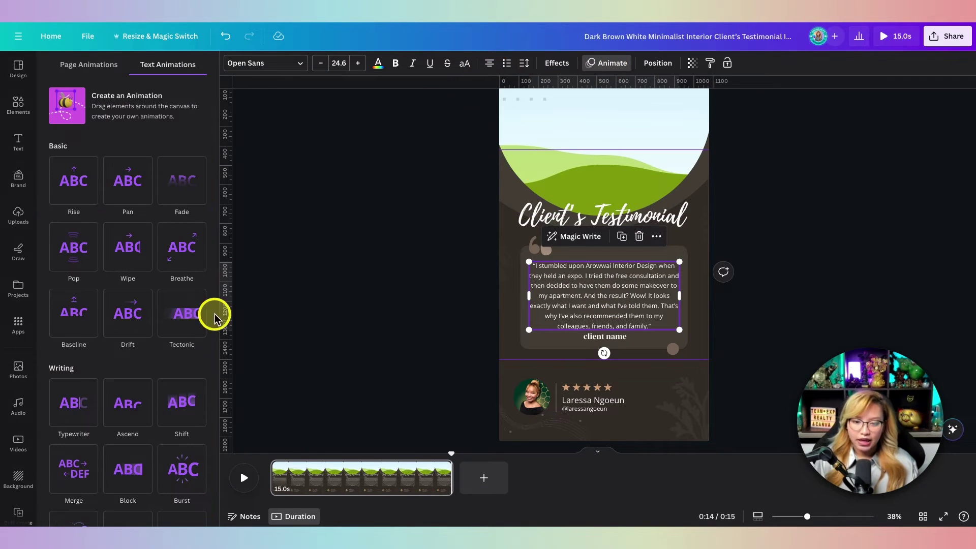
scroll(168, 361, "down", 2)
left_click(60, 384)
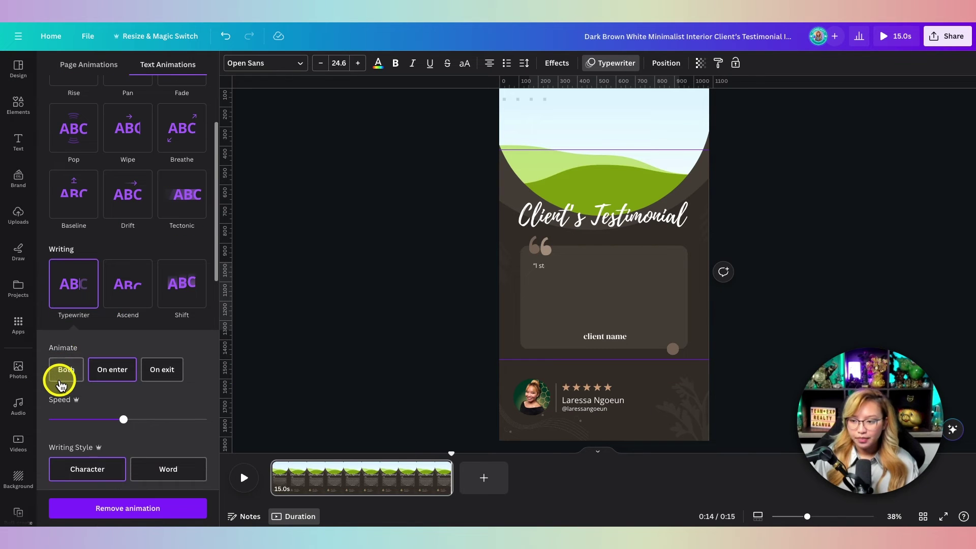
left_click_drag(111, 427, 81, 427)
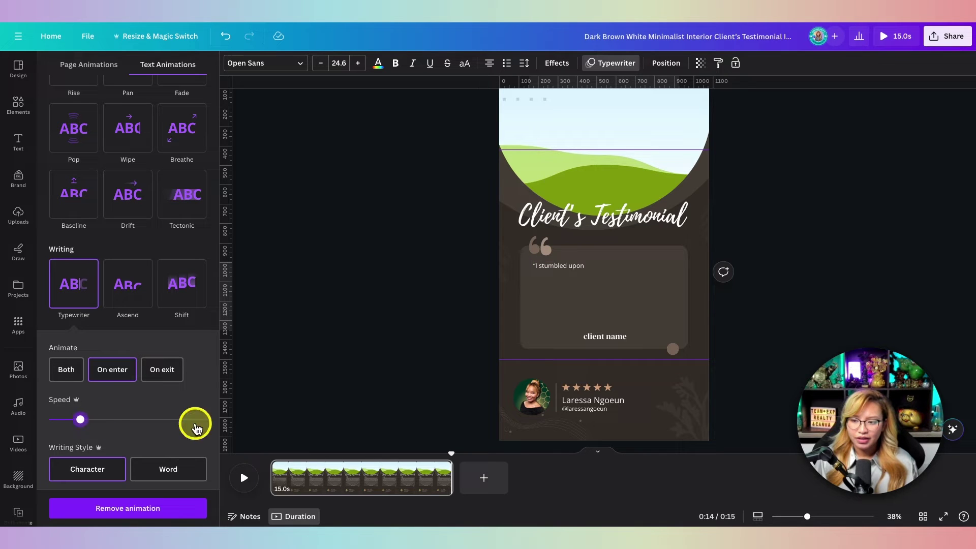
Adjust the Typewriter speed again, then rewind and play the page to preview it
left_click(352, 487)
left_click(605, 286)
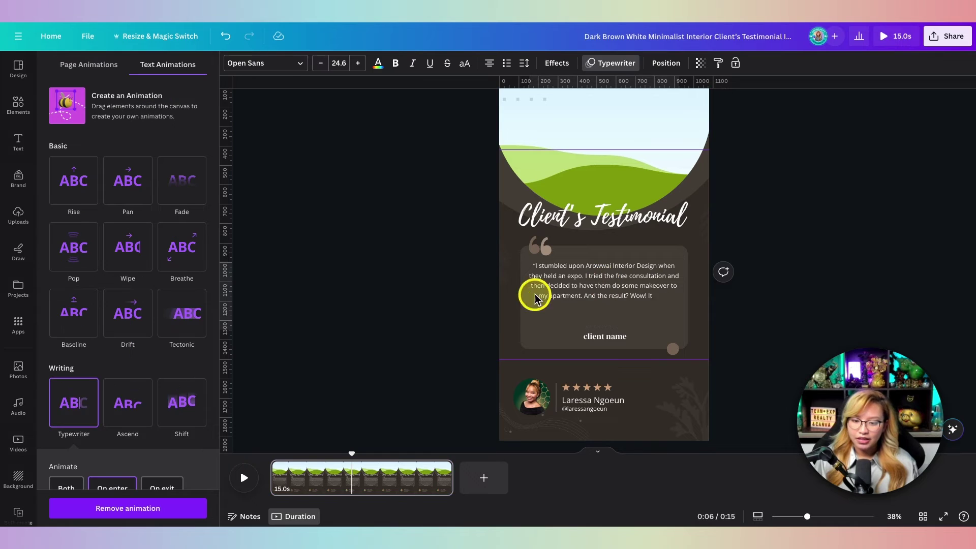
scroll(186, 367, "down", 2)
scroll(186, 367, "down", 2)
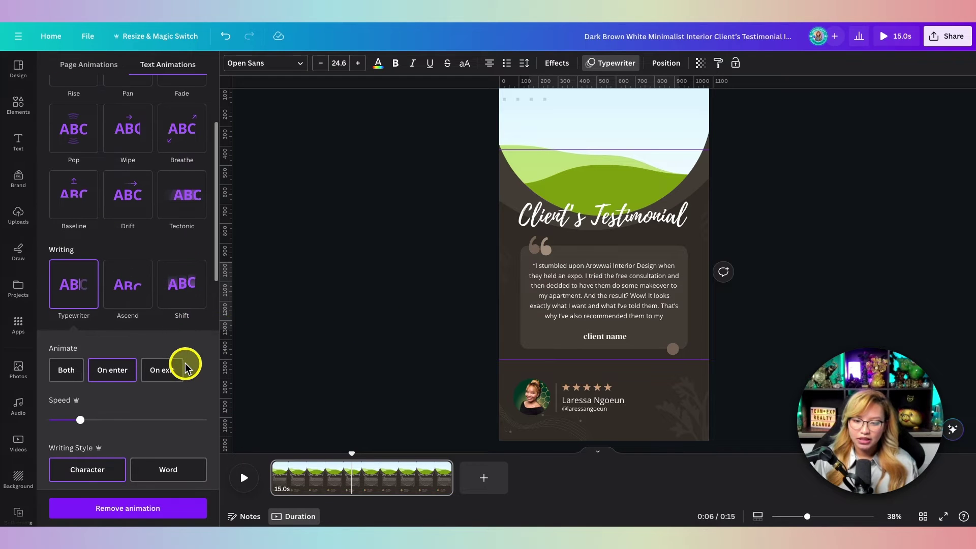
left_click_drag(96, 392, 60, 394)
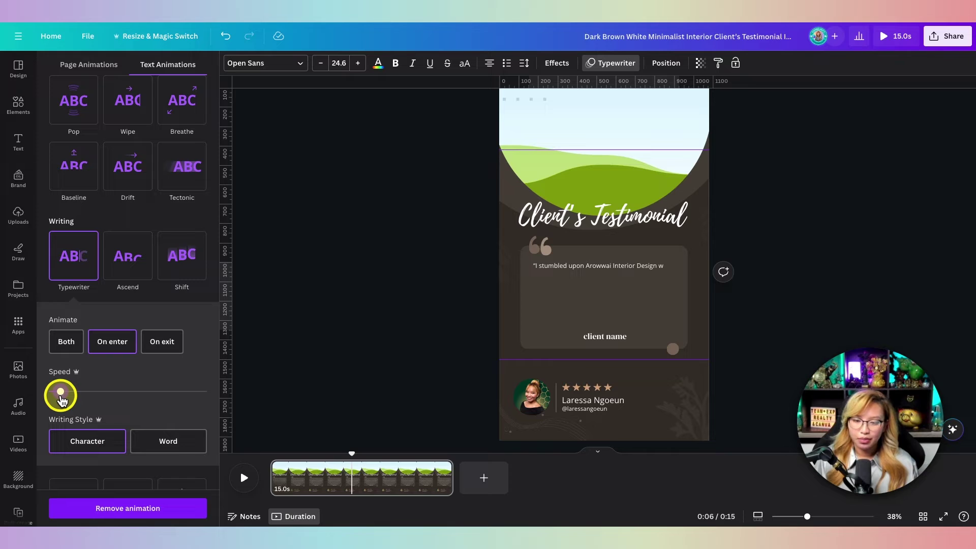
left_click_drag(350, 453, 222, 449)
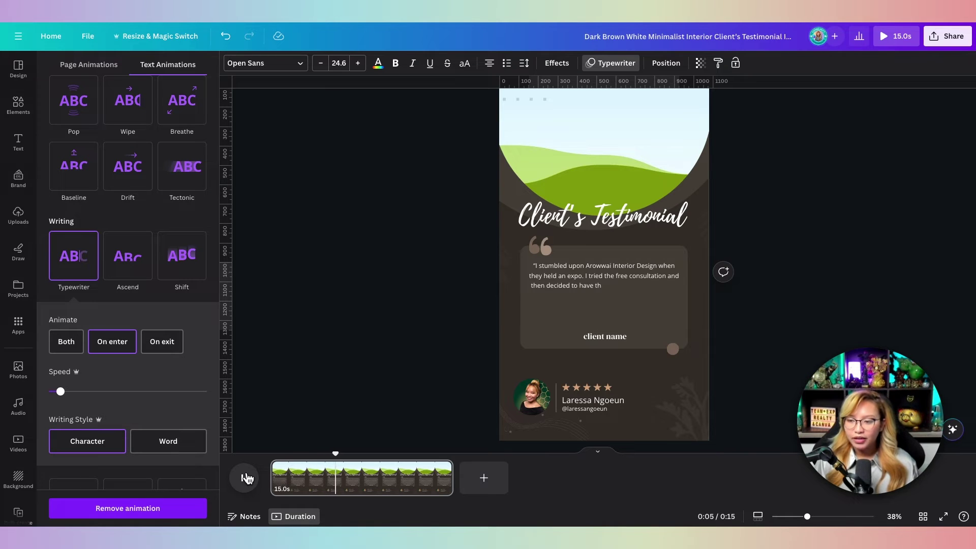
left_click(253, 468)
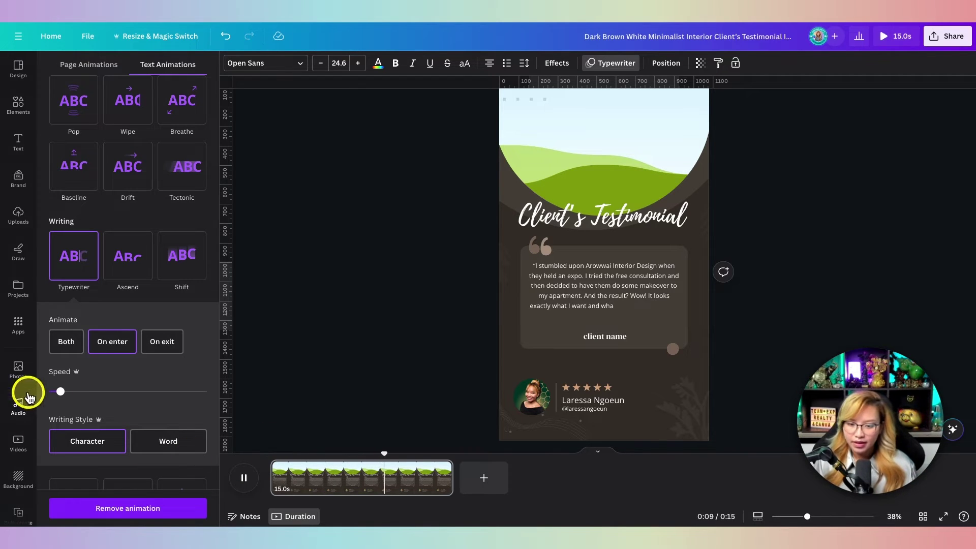
left_click(65, 392)
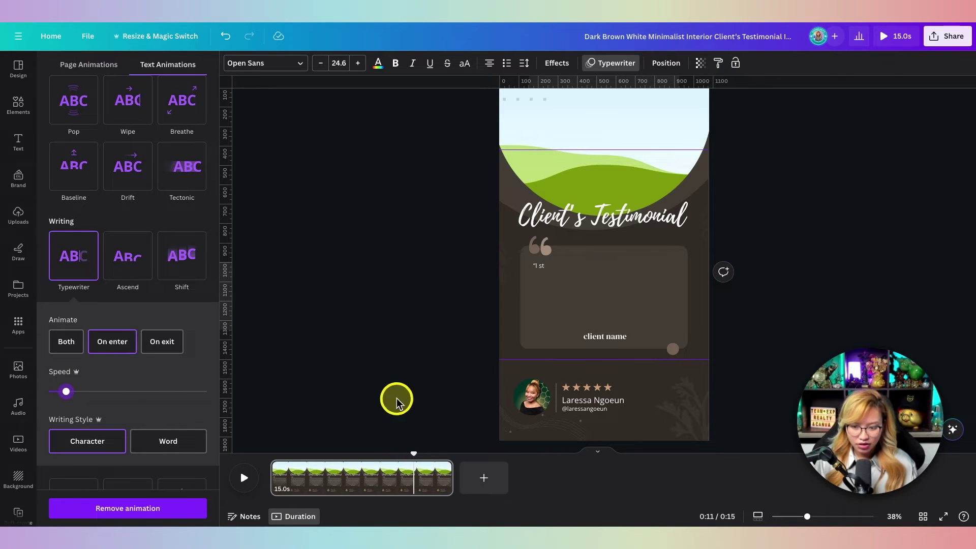
left_click(362, 388)
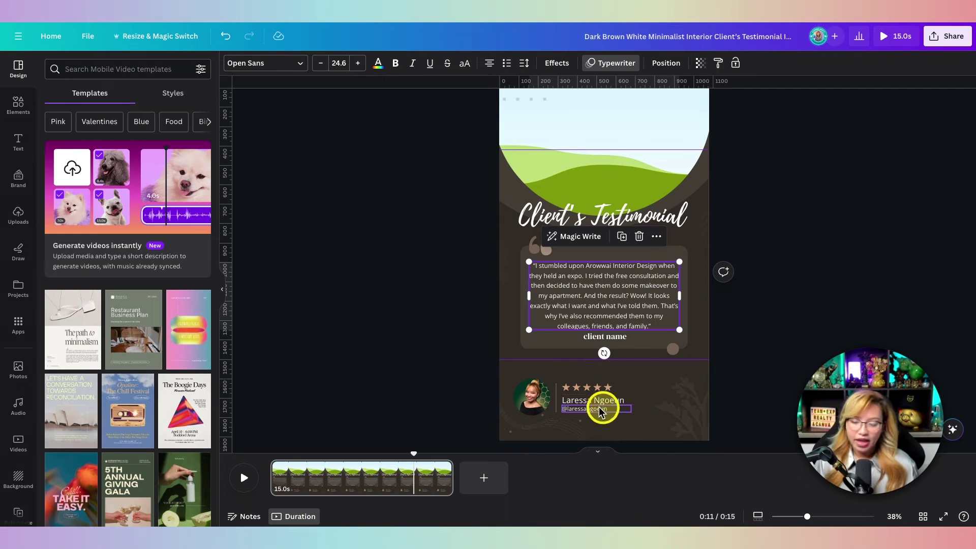
Give the star rating graphic a Flicker motion effect with reduced speed
key("fn")
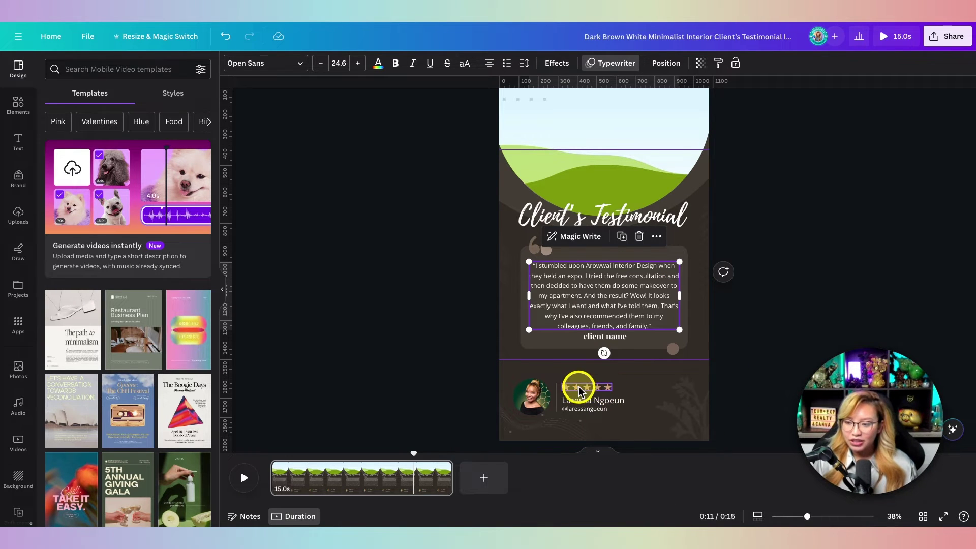
left_click(577, 387)
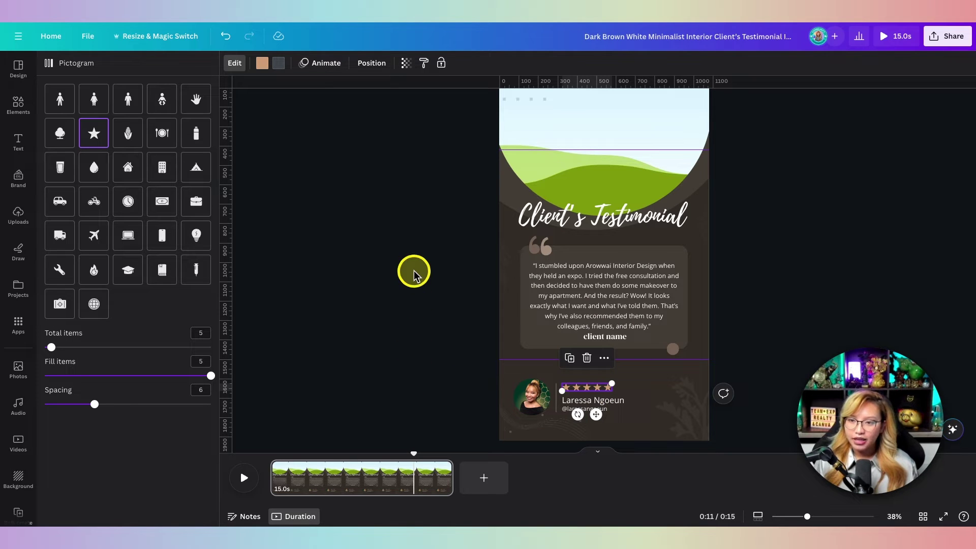
left_click(321, 63)
scroll(148, 451, "down", 3)
left_click(131, 436)
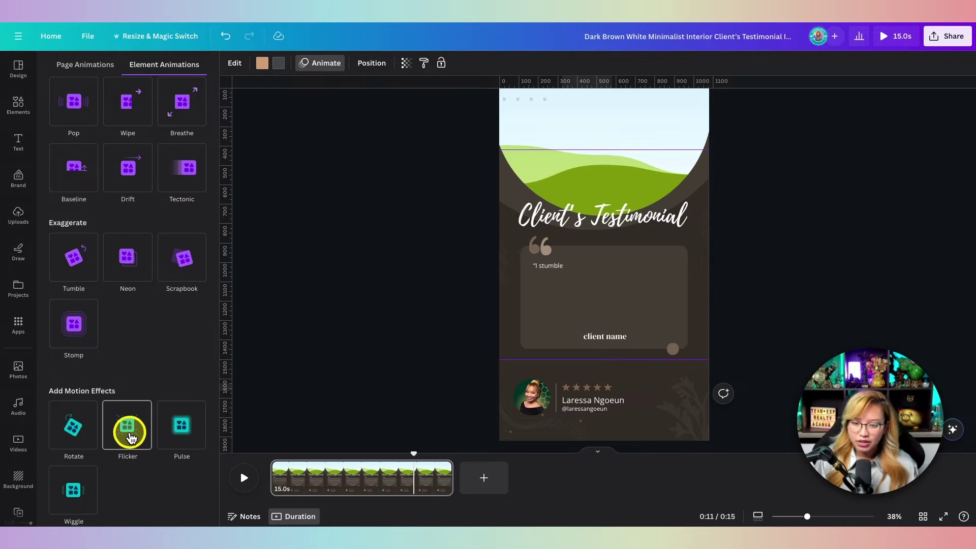
left_click(588, 402)
scroll(587, 402, "up", 6)
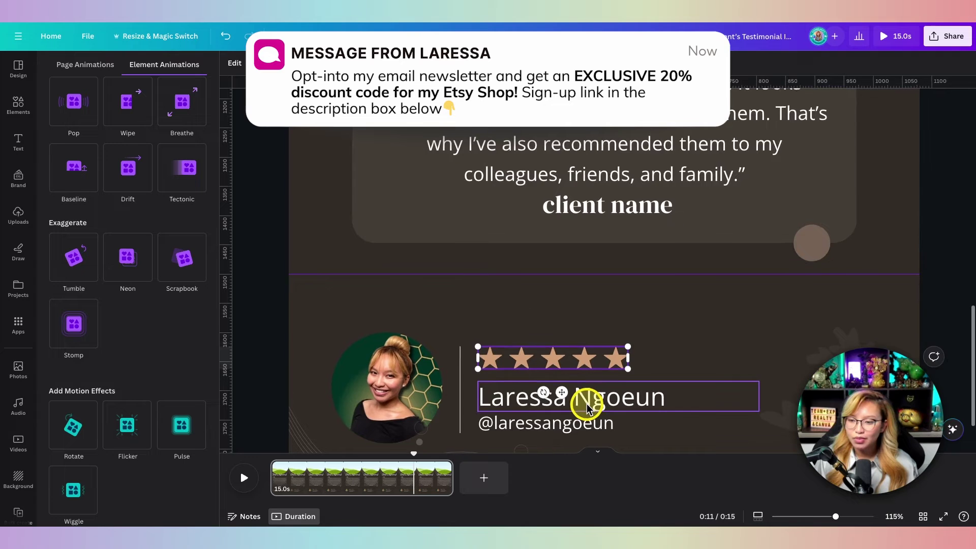
scroll(587, 404, "down", 2)
left_click(122, 436)
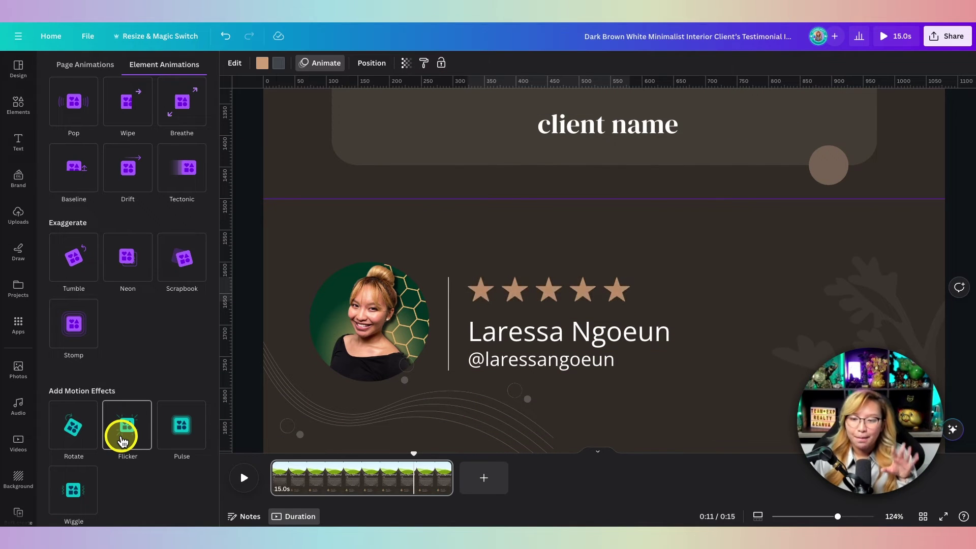
left_click(122, 440)
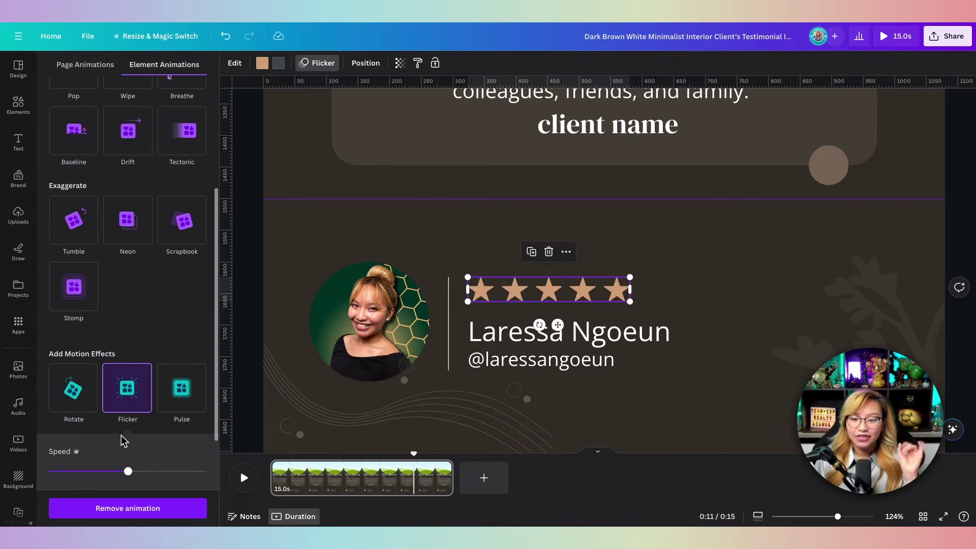
mouse_move(120, 471)
left_mouse_down()
mouse_move(87, 468)
mouse_move(102, 471)
left_mouse_up()
Rewind and play the page to preview the Flicker and Typewriter animations
scroll(594, 399, "down", 5)
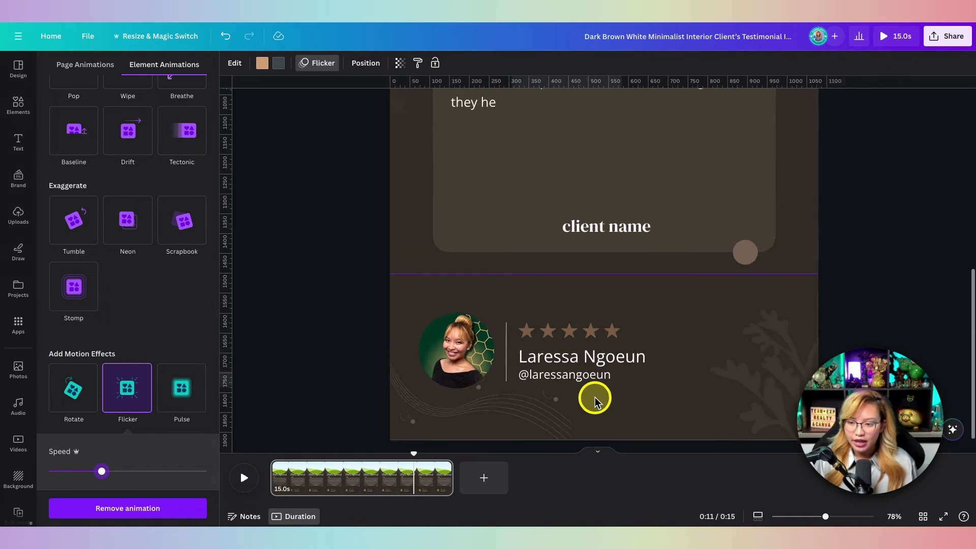
left_click_drag(415, 454, 252, 452)
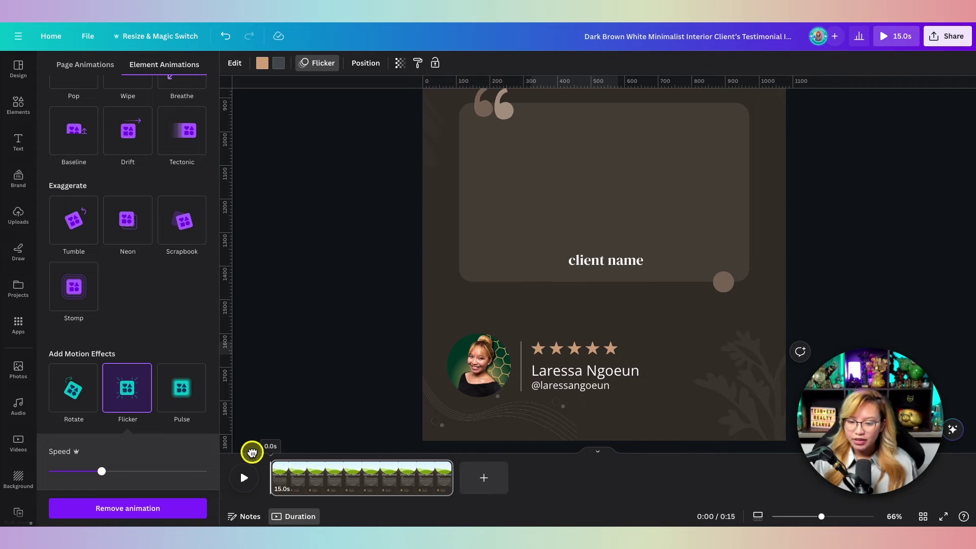
scroll(389, 340, "down", 4)
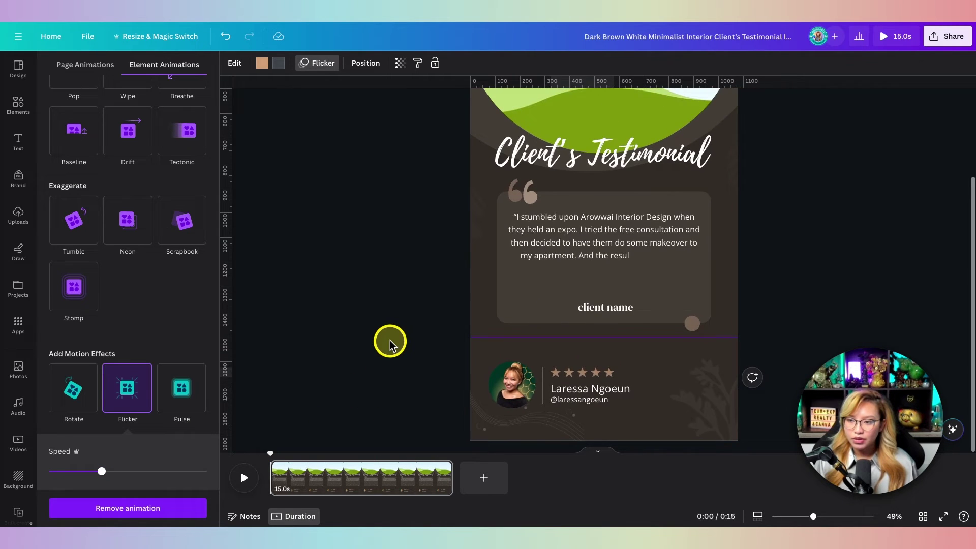
left_click(245, 478)
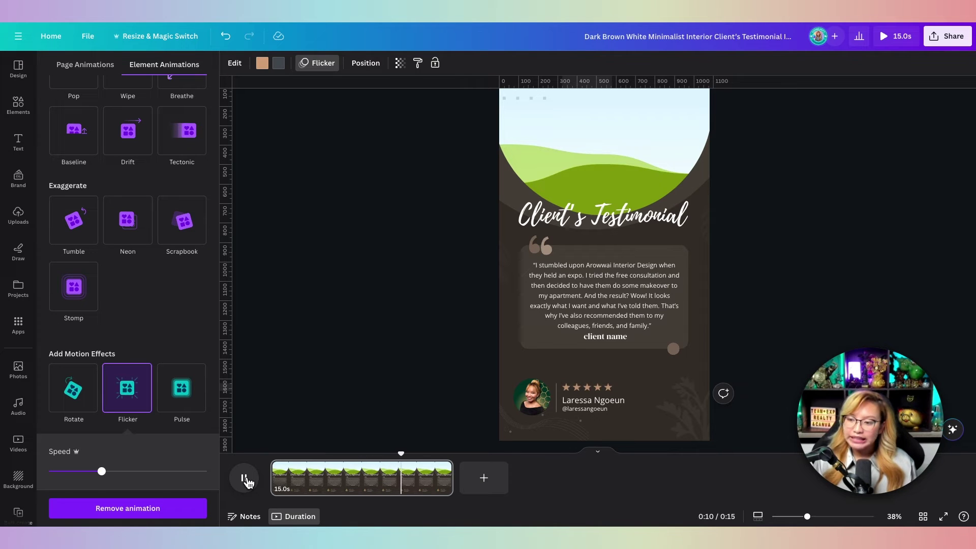
left_click(246, 480)
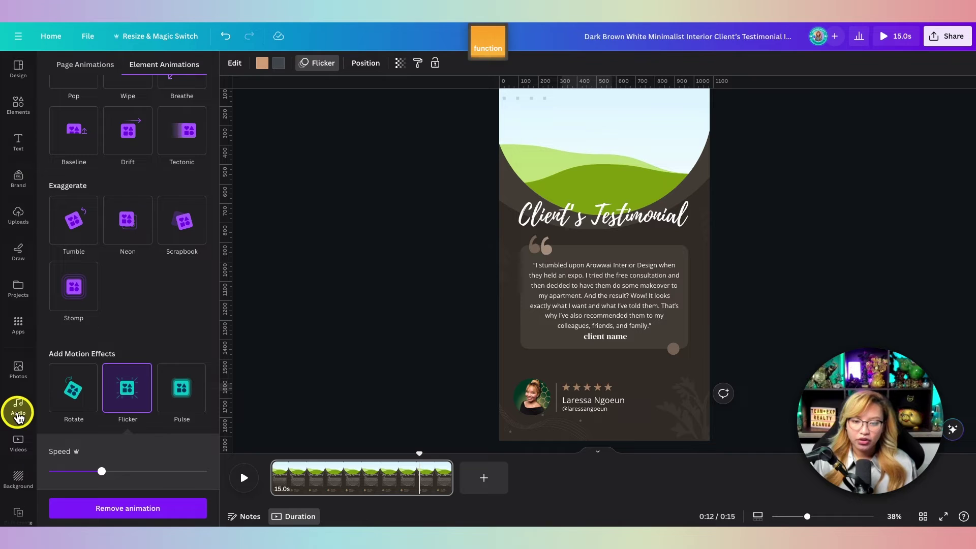
Search the audio library for 'key' and add Keyboard Keys Clicking to the timeline
left_click(19, 323)
scroll(92, 400, "down", 3)
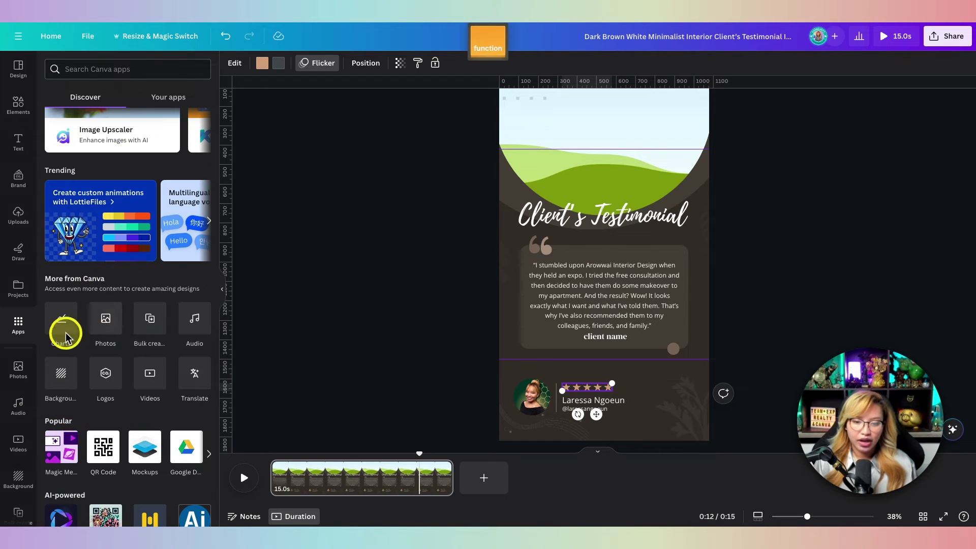
left_click(18, 409)
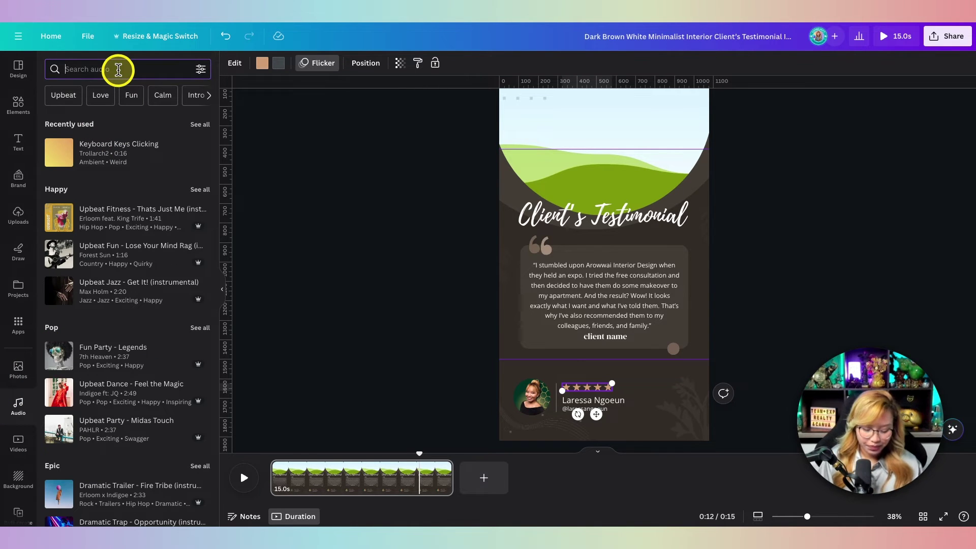
type("key")
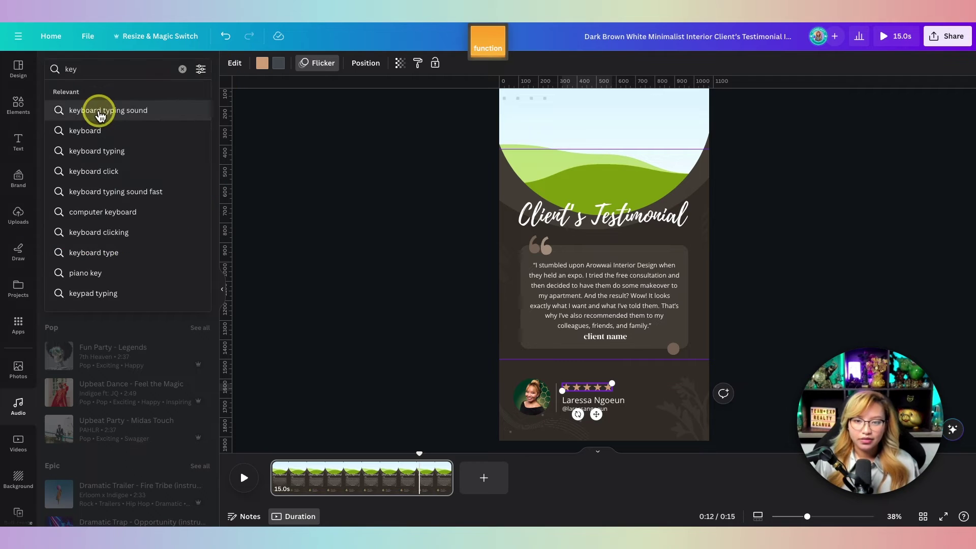
left_click(98, 110)
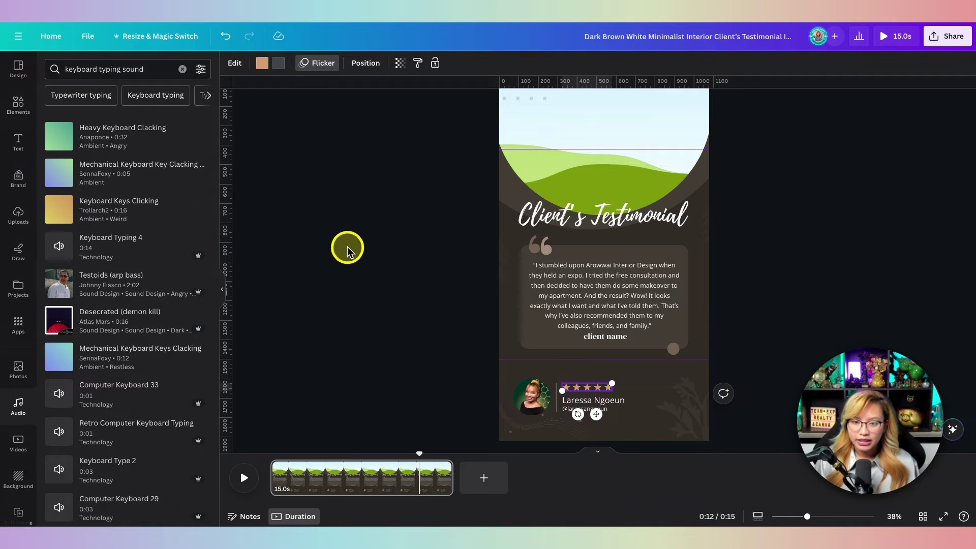
left_click_drag(108, 209, 327, 490)
Trim the keyboard sound clip to end around 10 seconds, where the quote finishes typing
left_click_drag(284, 429, 233, 468)
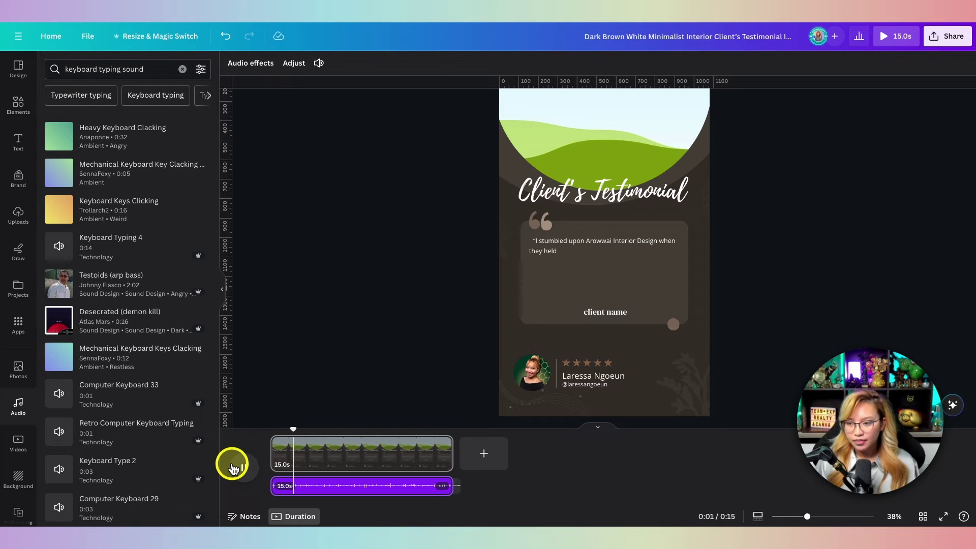
left_click(234, 467)
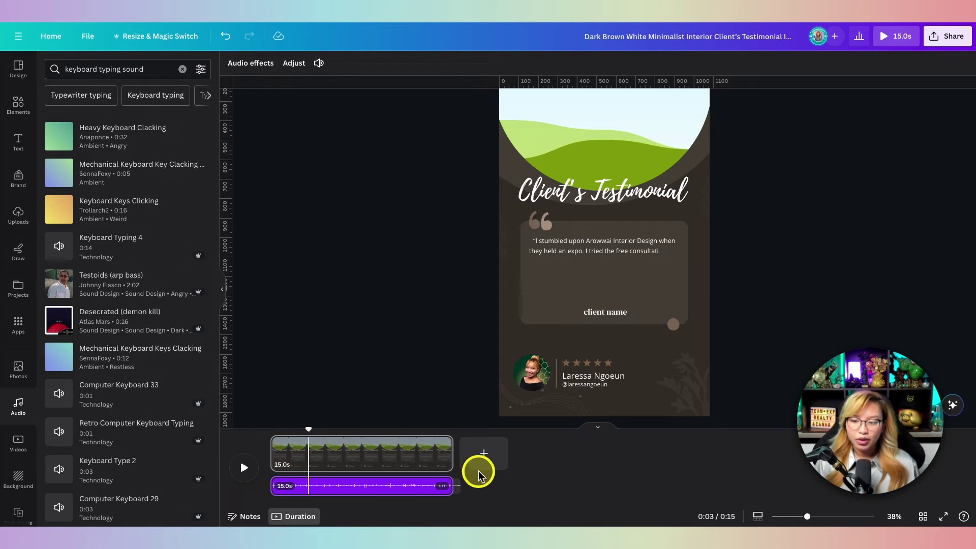
left_click_drag(309, 429, 397, 447)
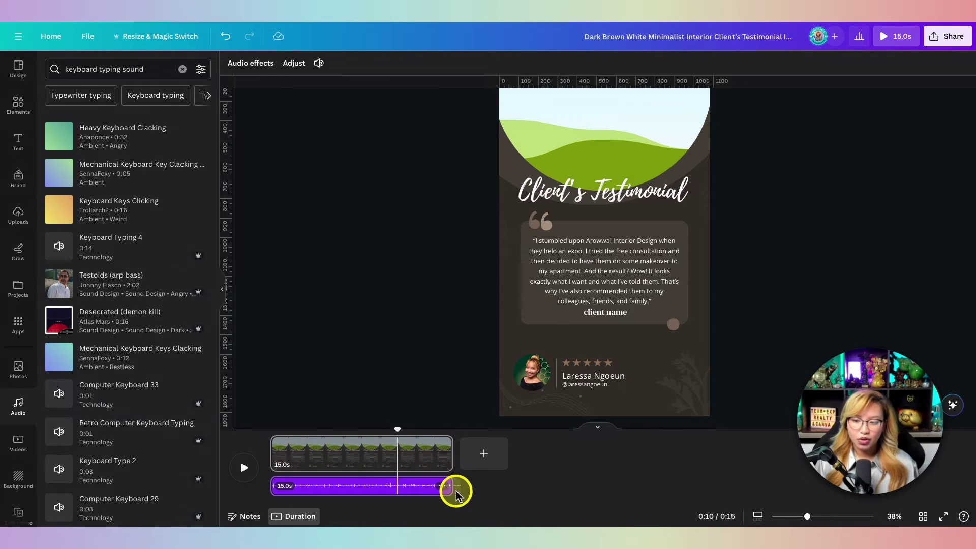
left_click_drag(450, 487, 396, 488)
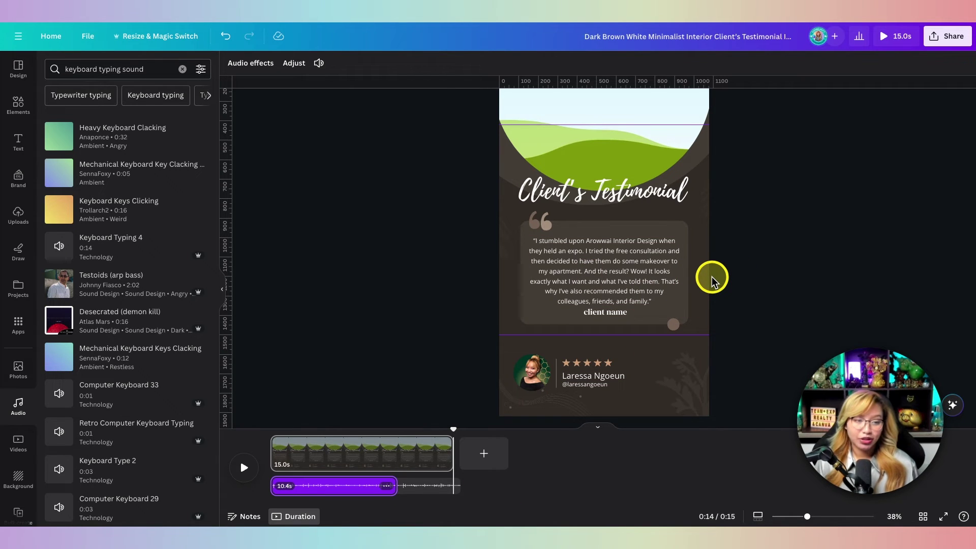
scroll(711, 277, "down", 3)
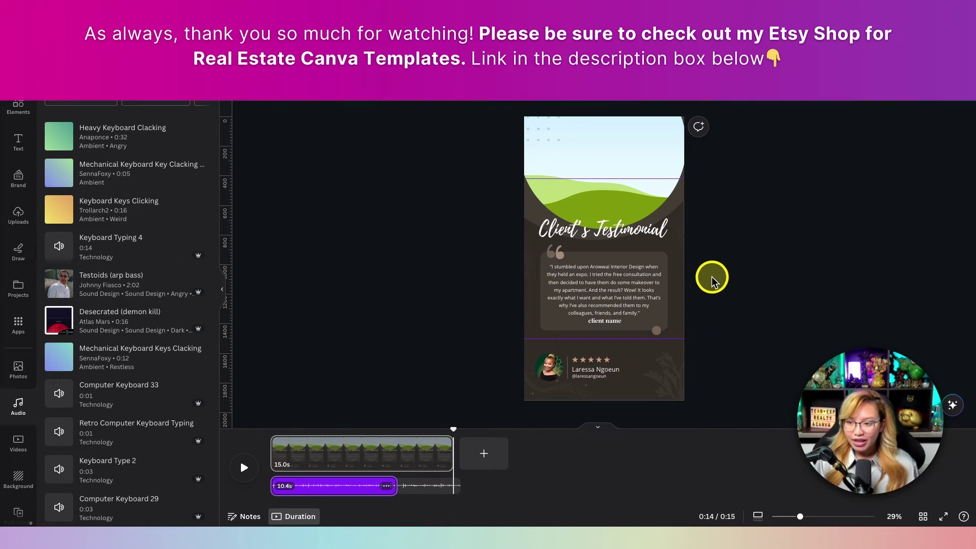
Deselect the audio clip and switch to the Canva Bulk Create - Testimonial Examples spreadsheet
left_click(712, 277)
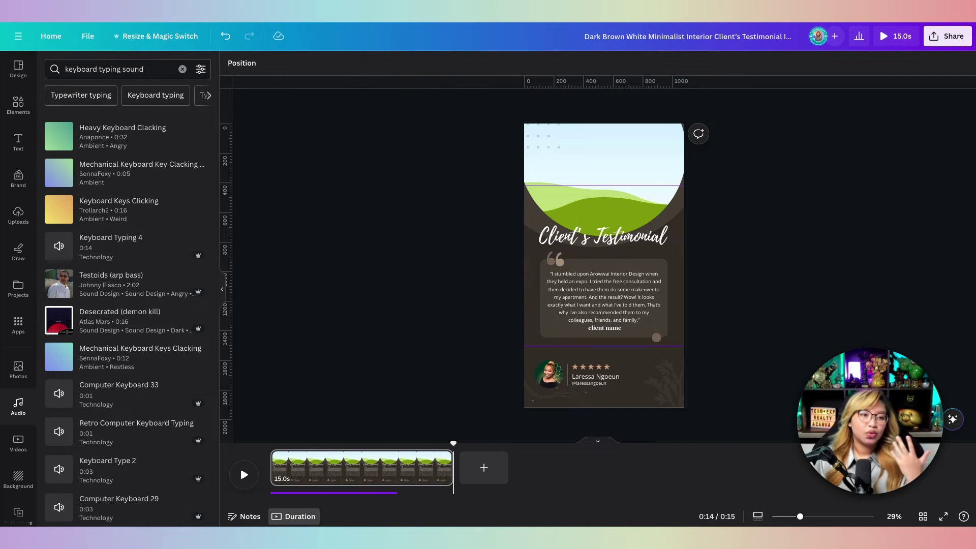
left_click(396, 20)
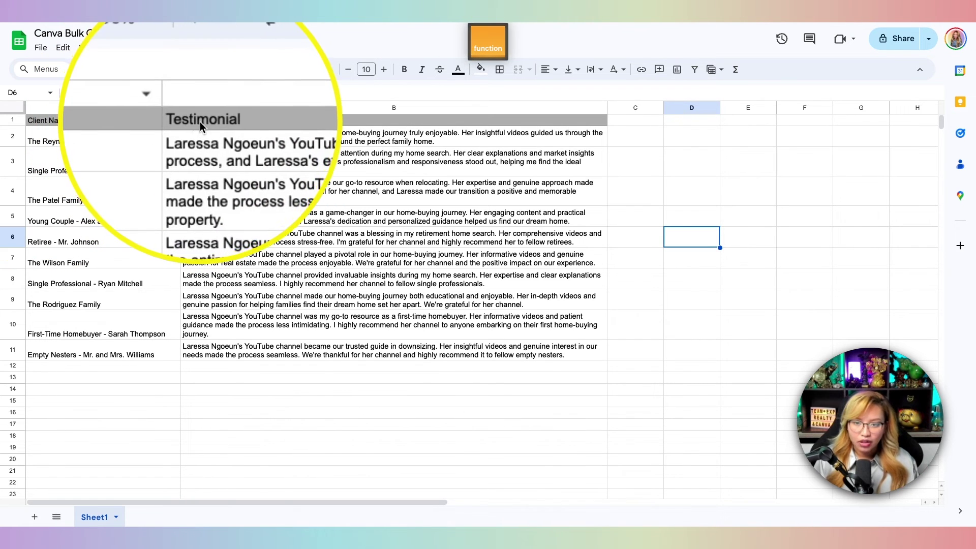
Select header cells A1:B1 and download the sheet as Comma Separated Values (.csv)
left_click(120, 119)
left_click(236, 120)
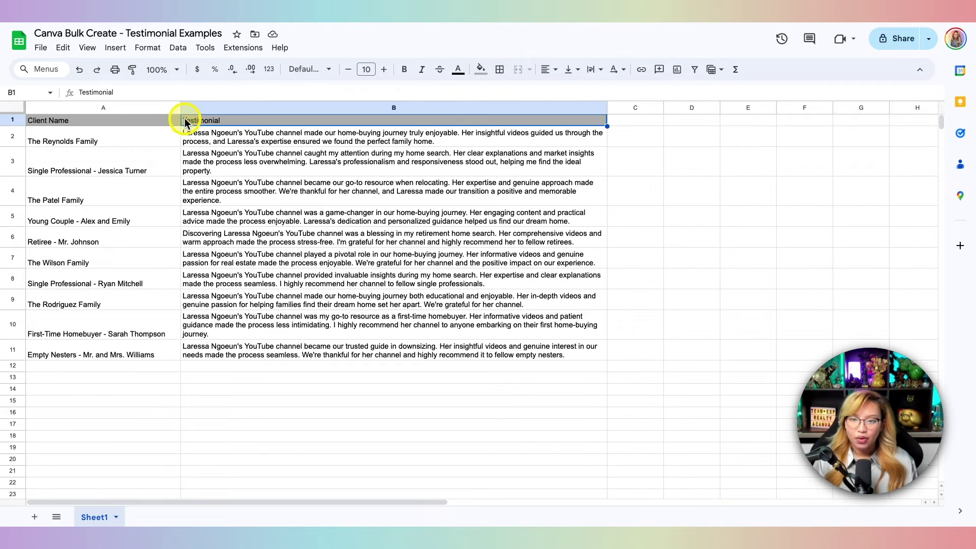
left_click(143, 123, "shift")
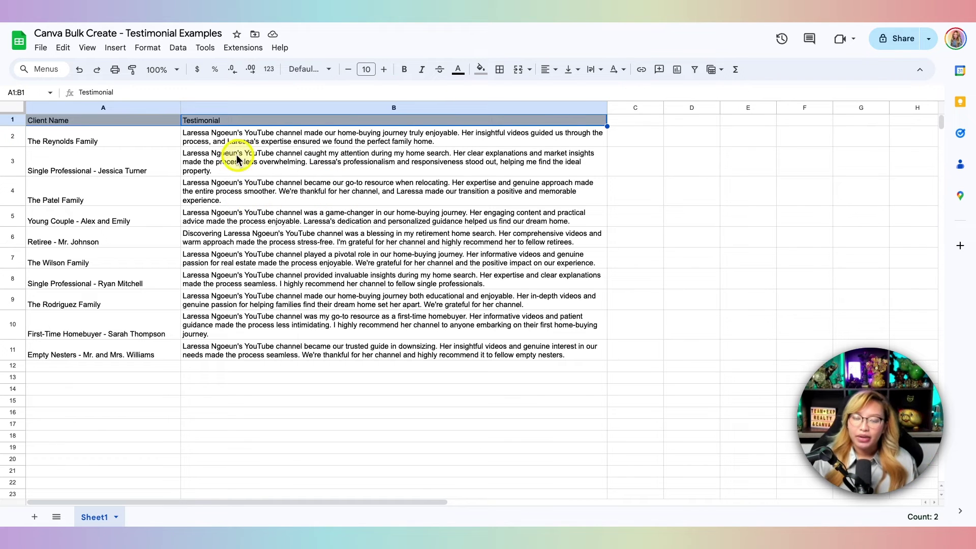
left_click(45, 53)
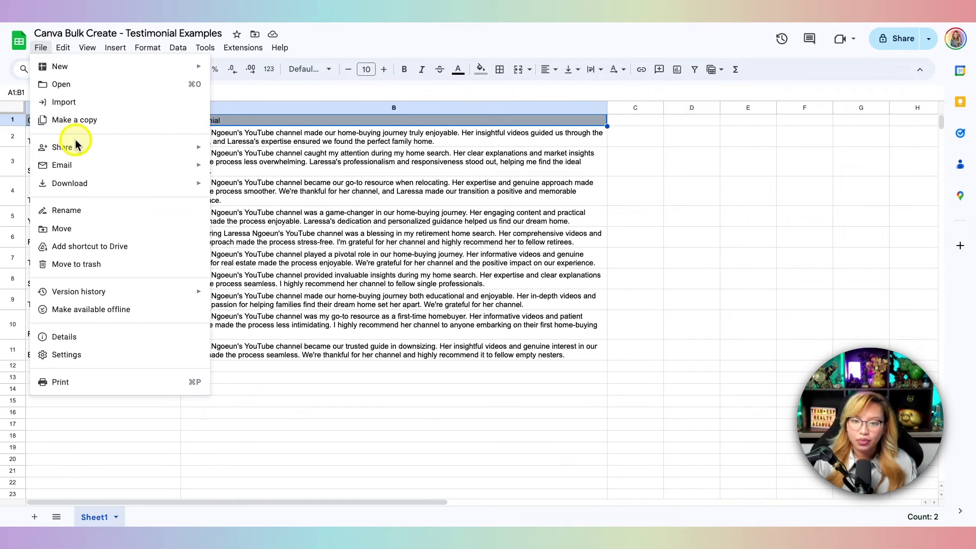
mouse_move(114, 186)
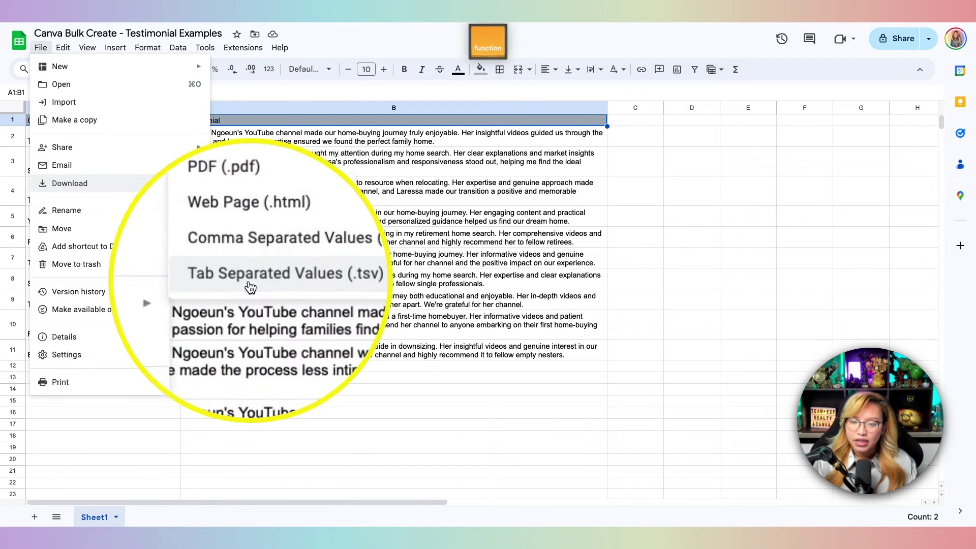
left_click(312, 266)
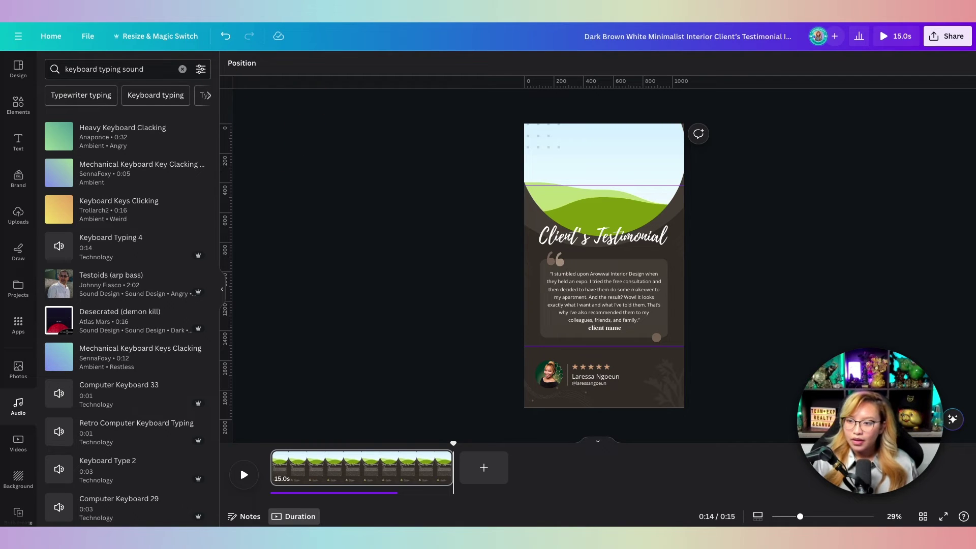
Launch the Bulk create app from the Apps panel's More from Canva section
left_click(19, 328)
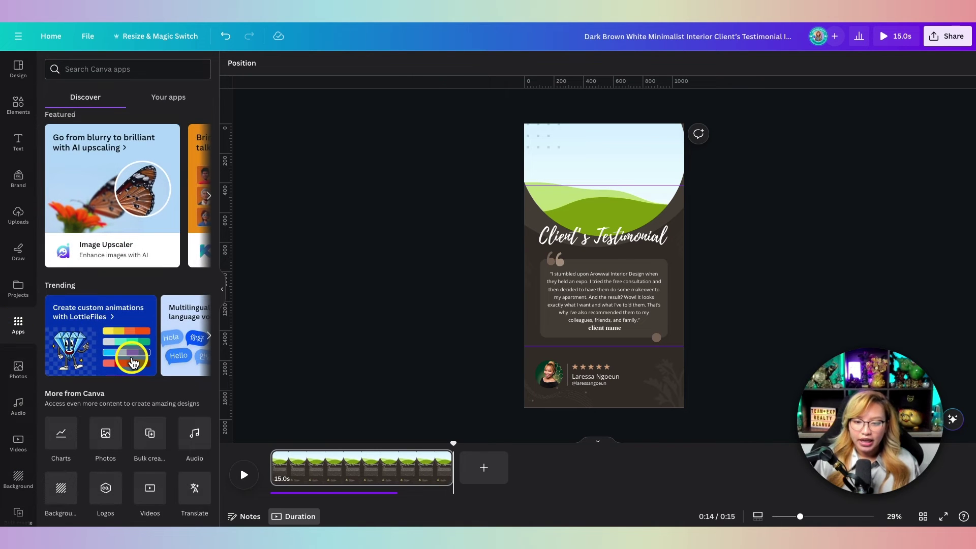
scroll(132, 362, "down", 3)
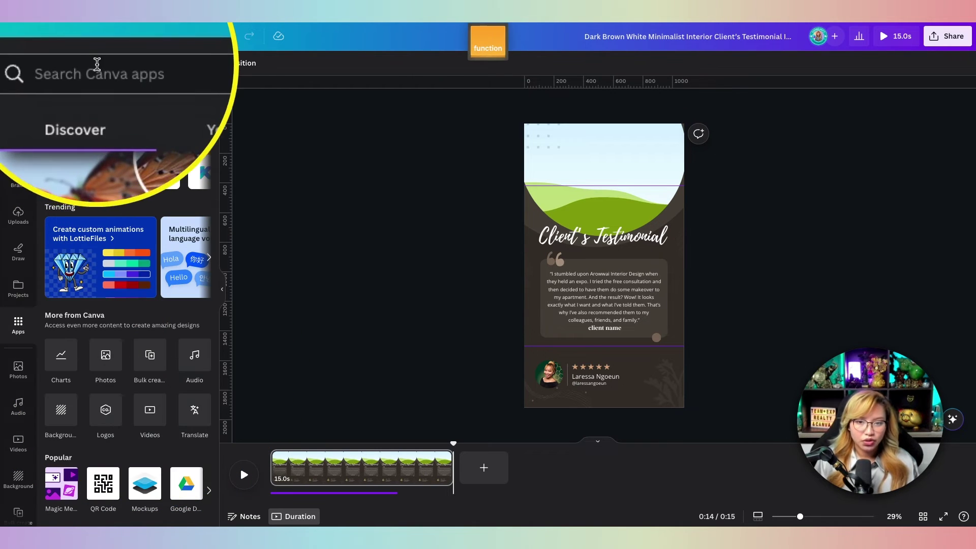
left_click(149, 351)
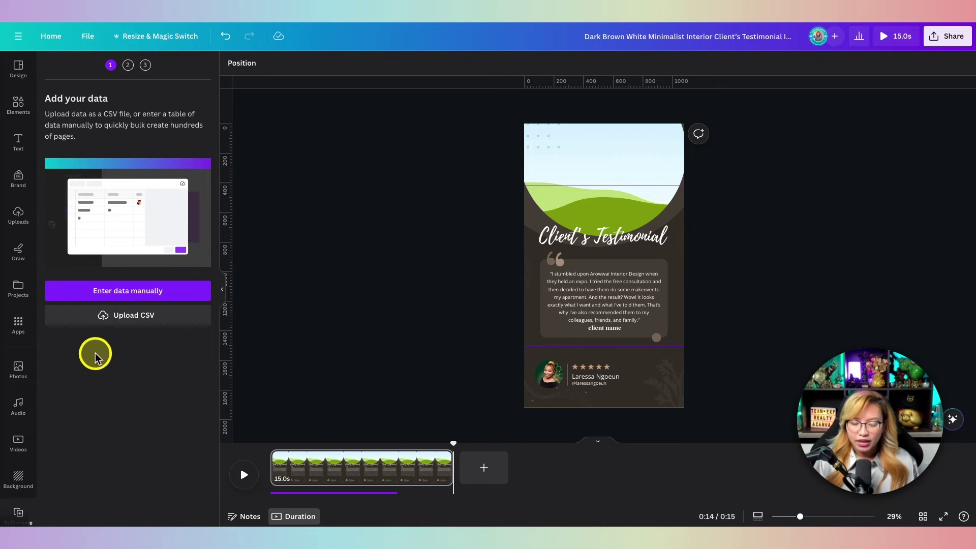
Upload the CSV data file and pick out the testimonial paragraph on the page
left_click(141, 319)
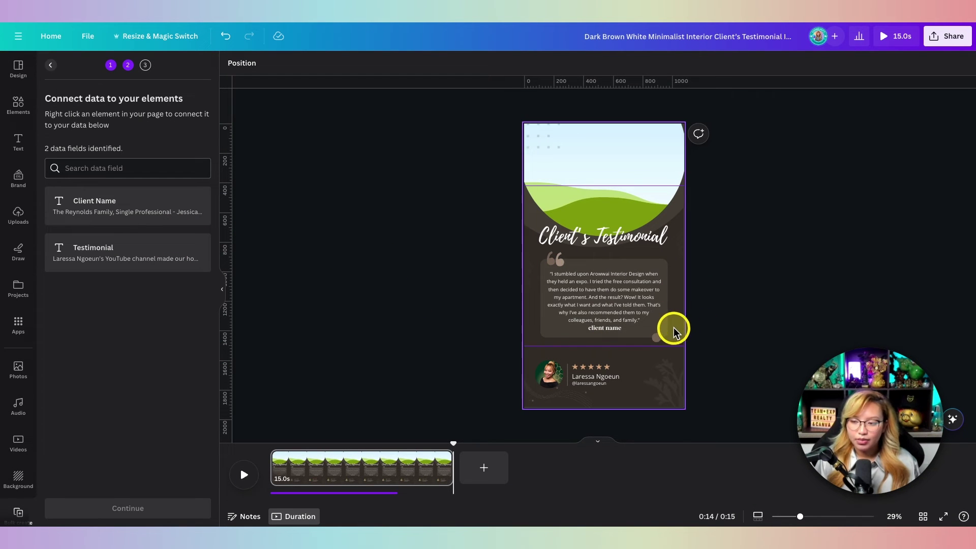
scroll(693, 315, "up", 1)
scroll(695, 316, "up", 2)
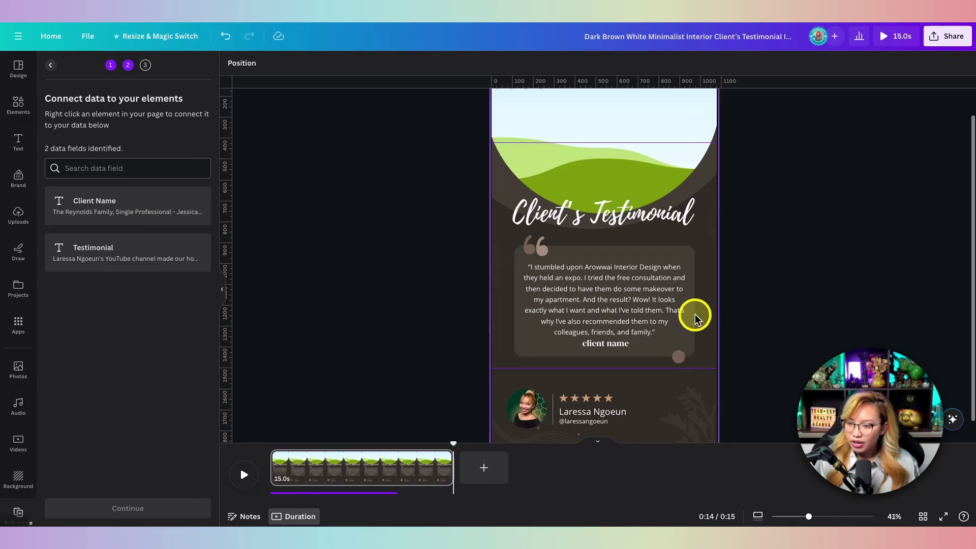
left_click(621, 308)
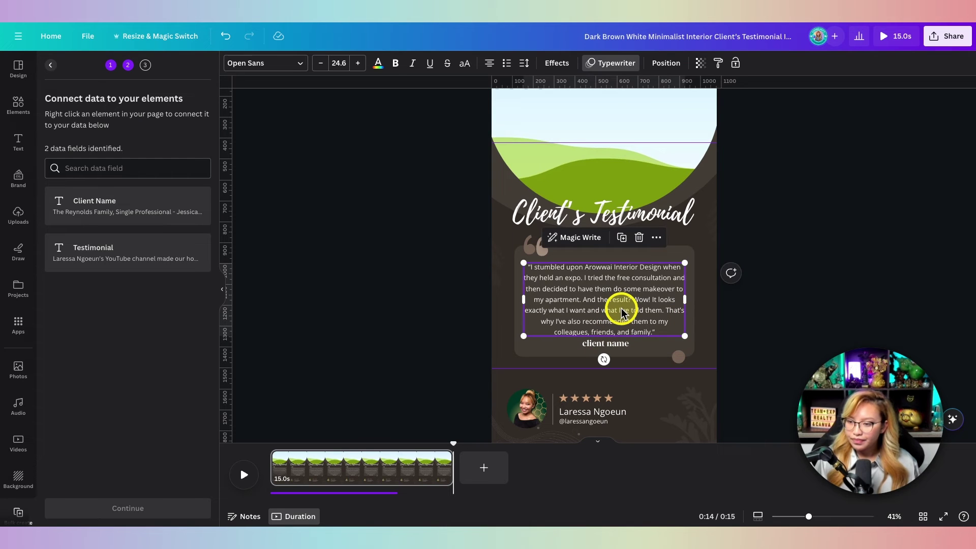
left_click(658, 331)
left_click(658, 330)
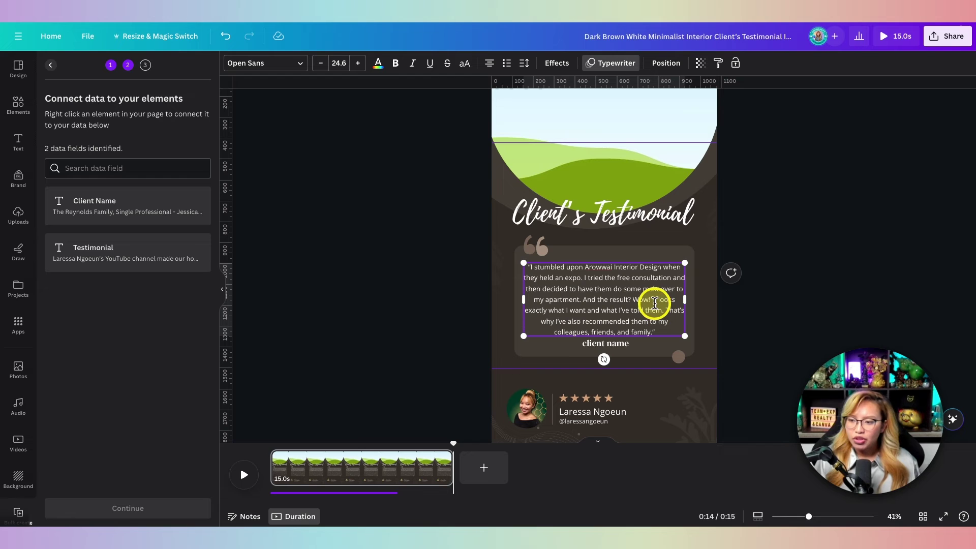
left_click(651, 349)
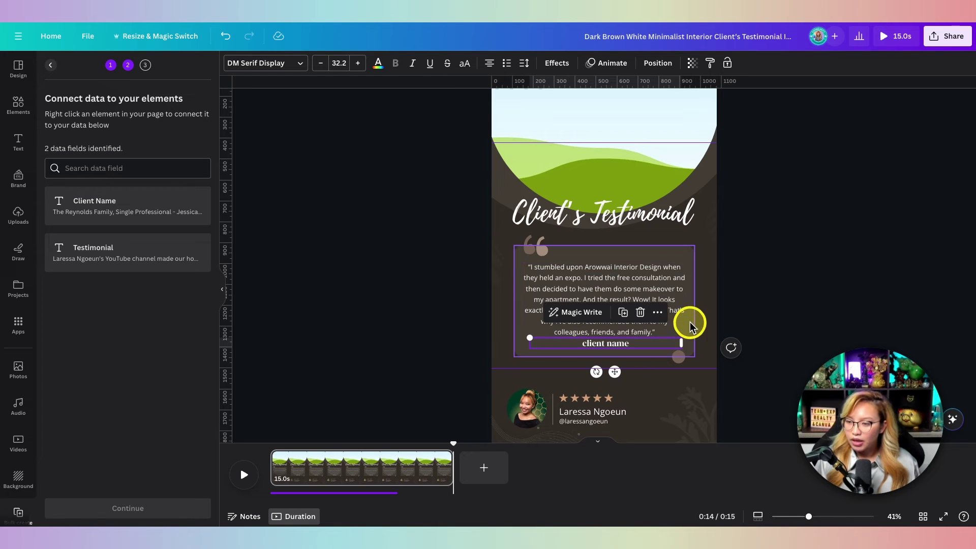
left_click(692, 322)
left_click(740, 331)
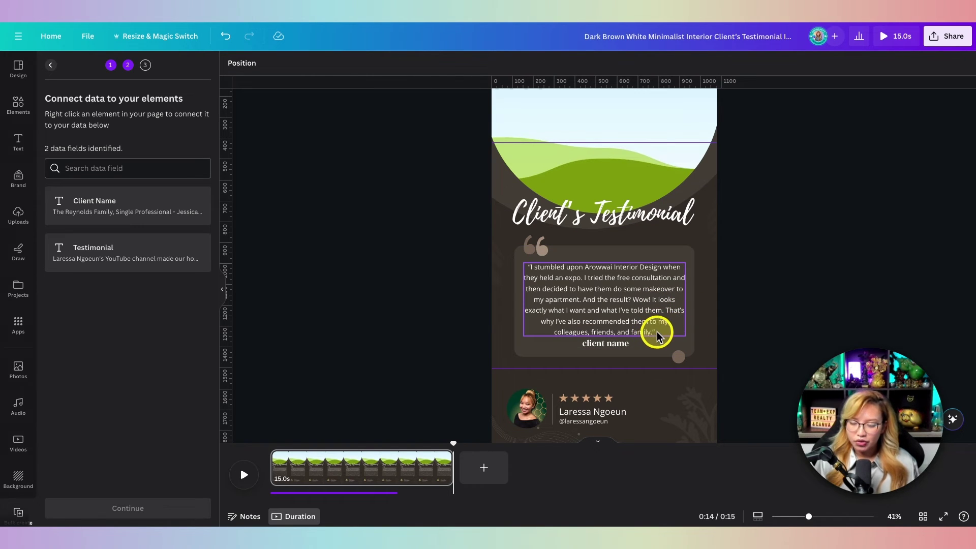
Connect the quote paragraph to the Testimonial data field
left_click(681, 327)
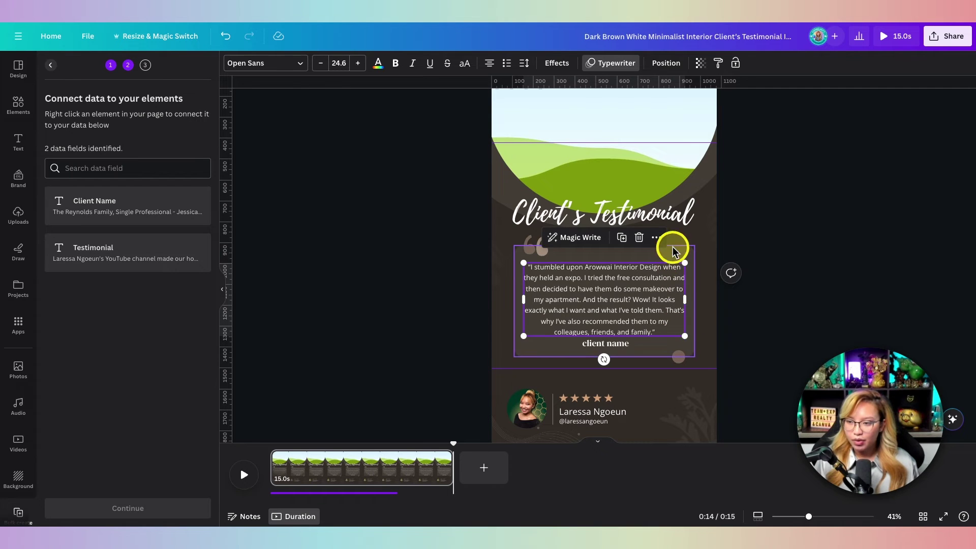
left_click(656, 239)
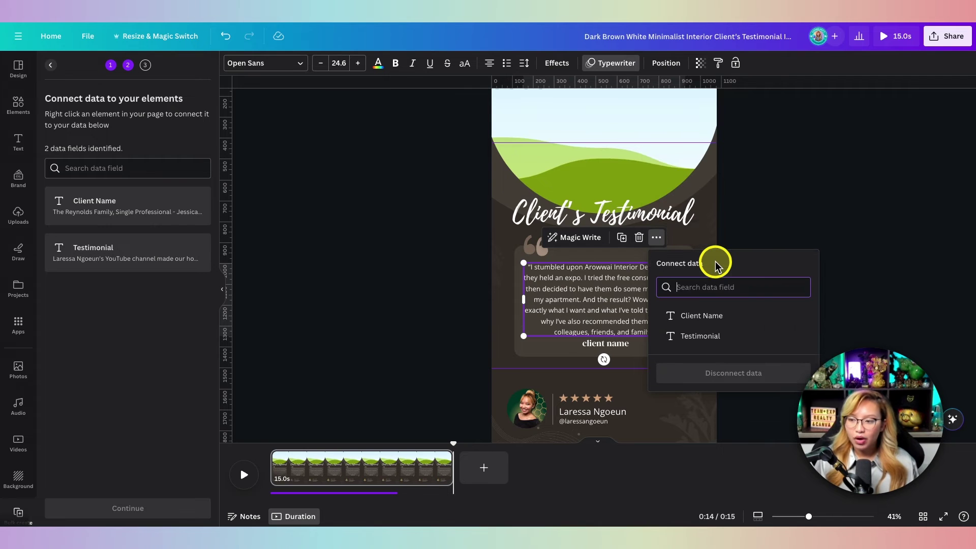
left_click(717, 266)
left_click(684, 337)
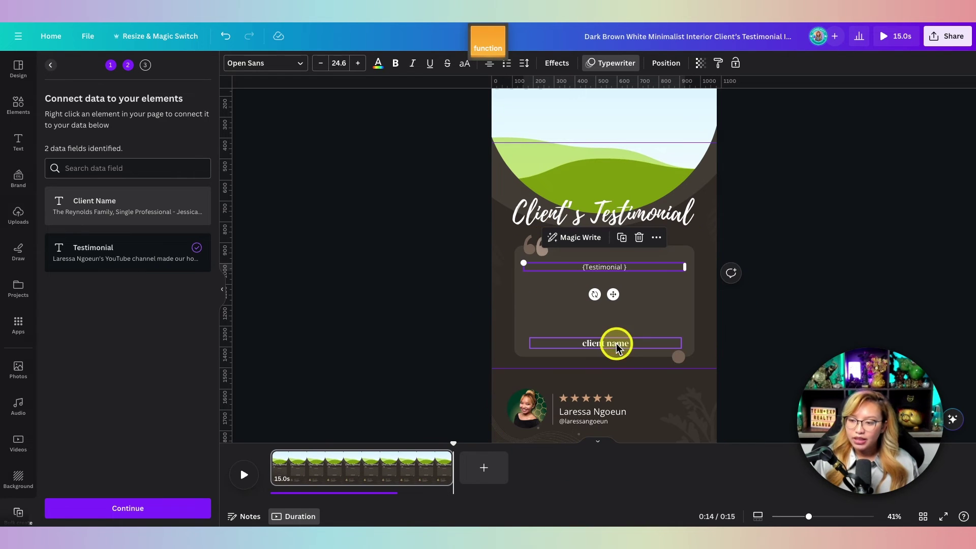
Connect the client name line to the Client Name field and continue
left_click(660, 342)
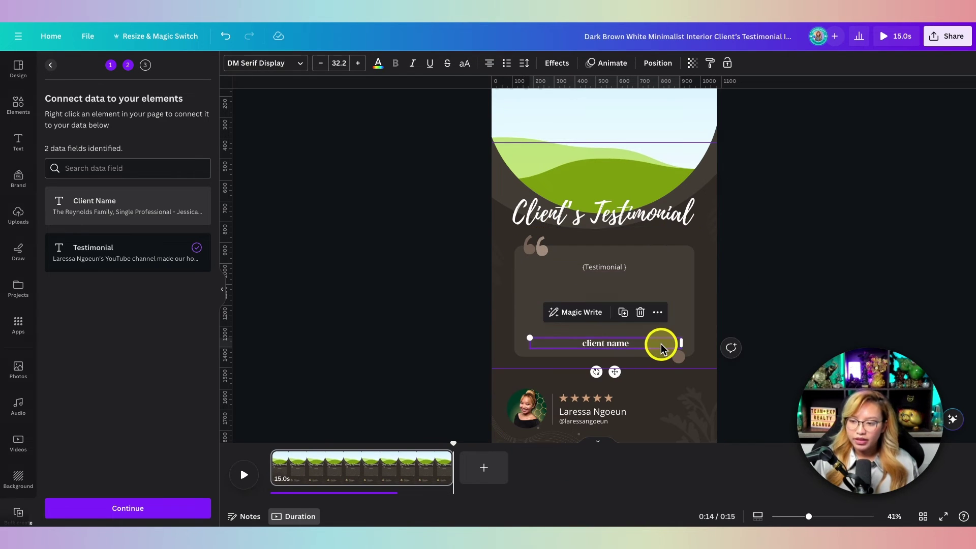
left_click(660, 310)
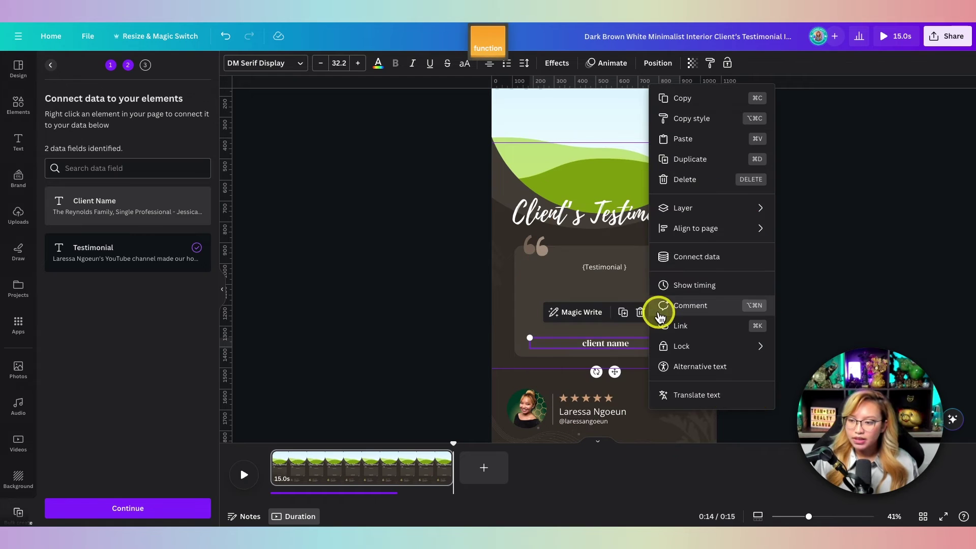
left_click(689, 261)
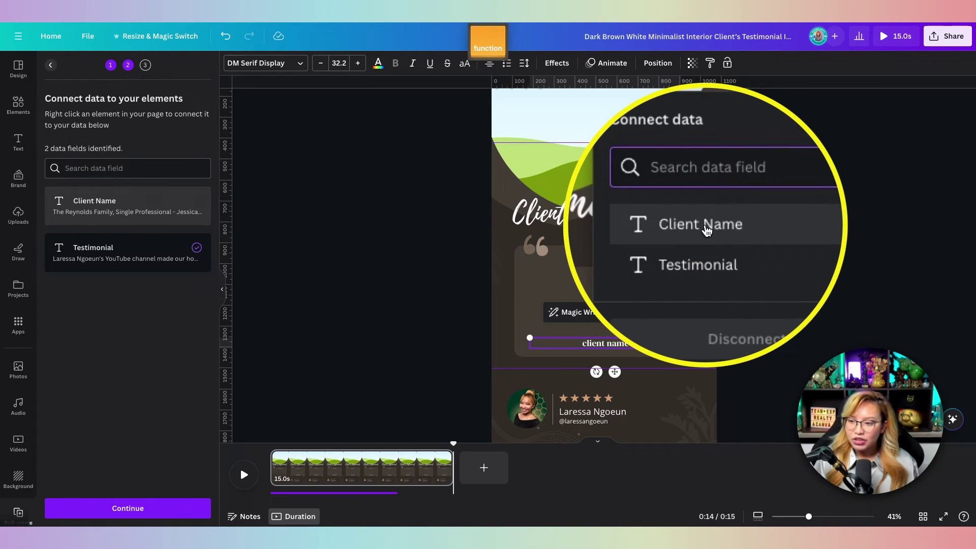
left_click(735, 225)
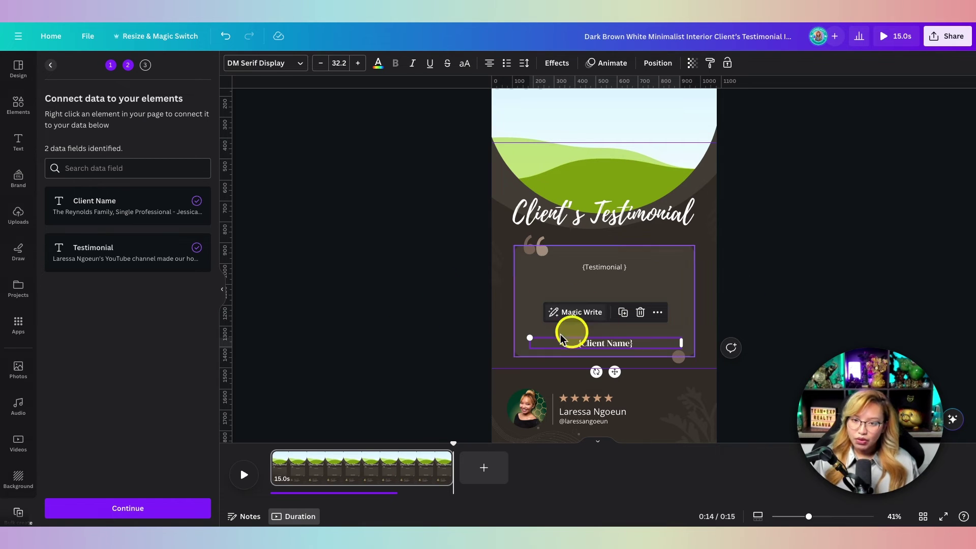
left_click(134, 508)
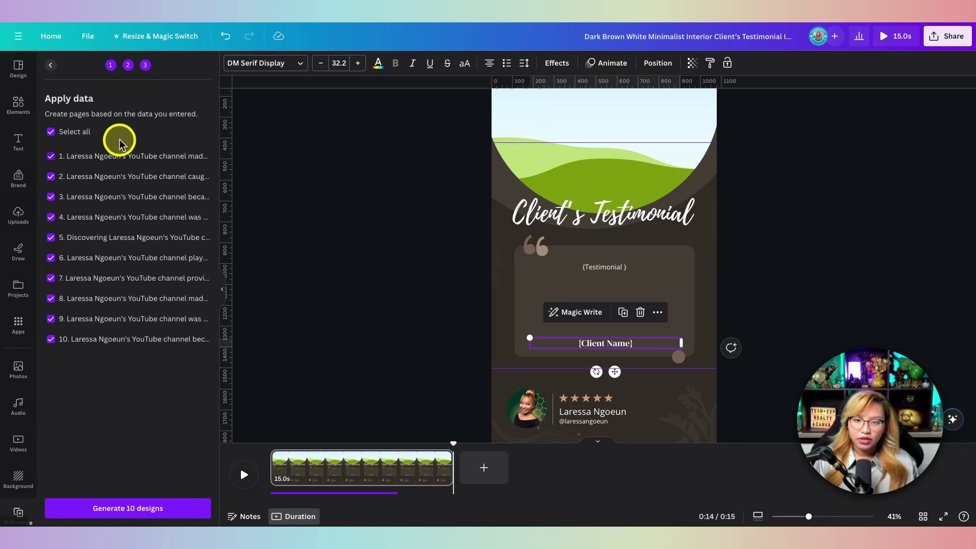
Generate 10 designs from all ten checked data rows into '(Bulk 1)'
key("fn")
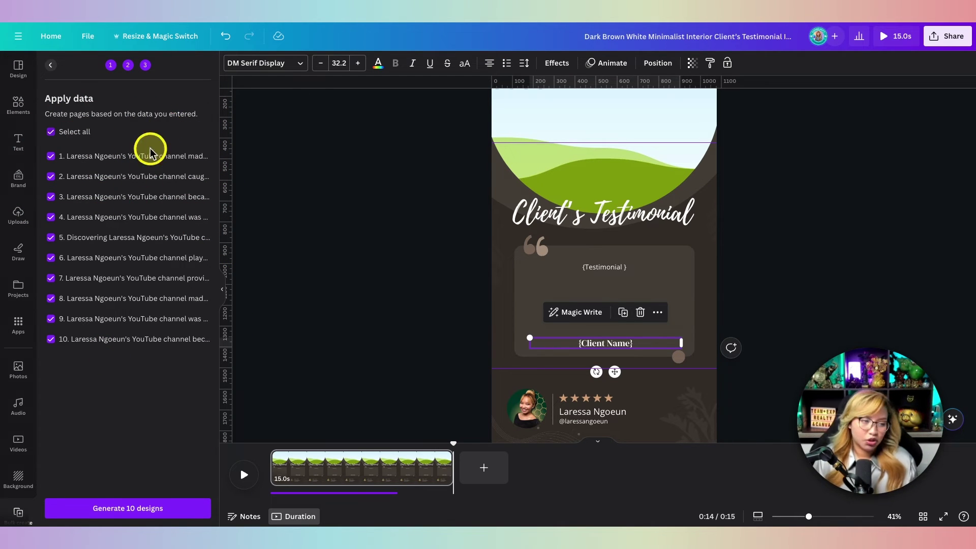
left_click(128, 509)
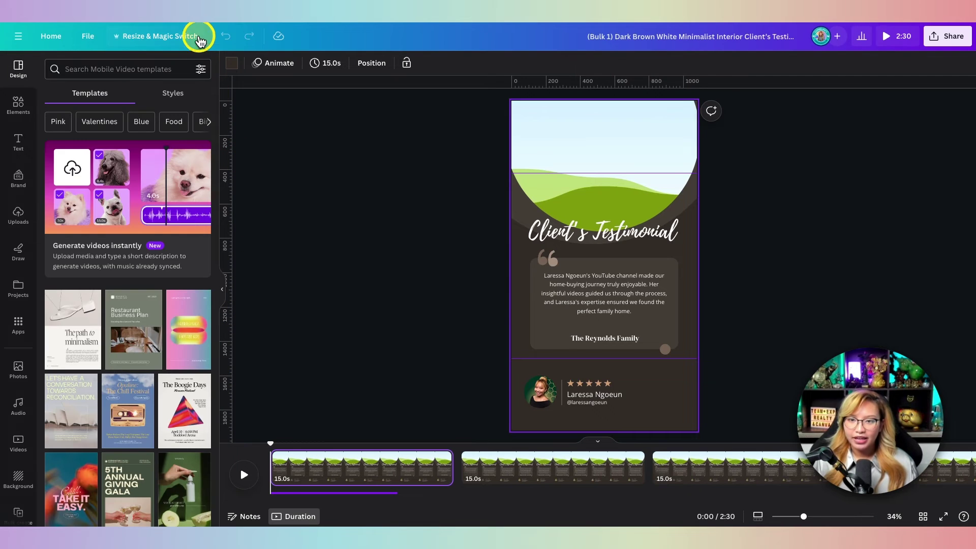
key("ctrl+shift+Tab")
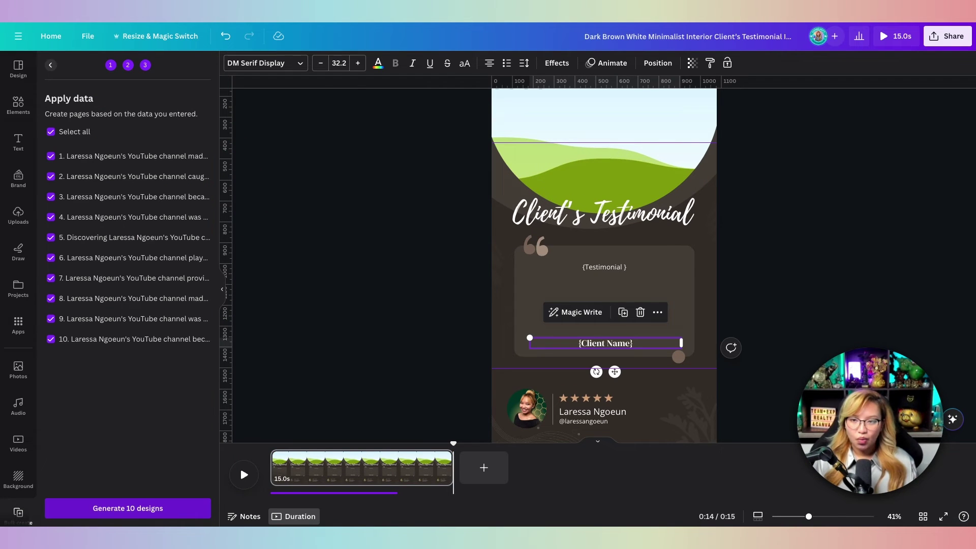
key("ctrl+Tab")
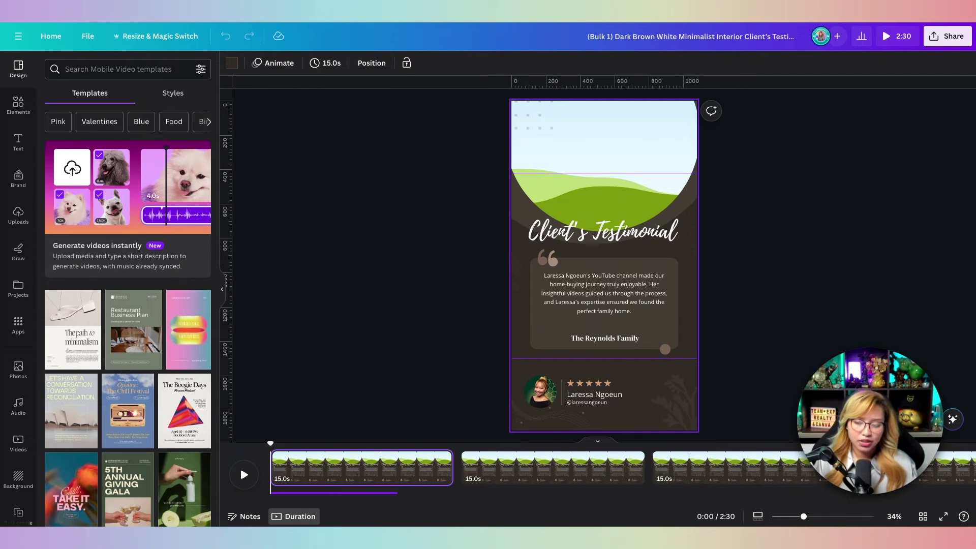
left_click(923, 516)
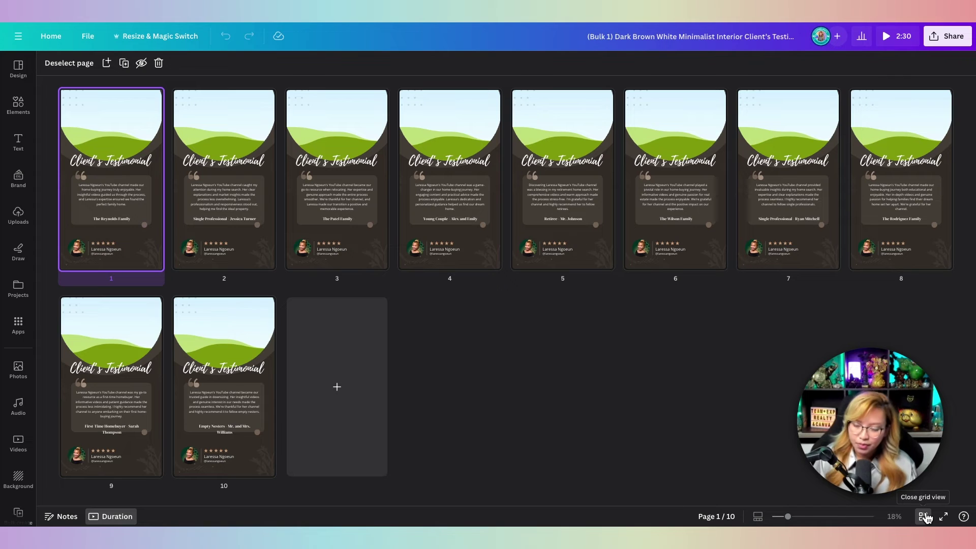
left_click(924, 516)
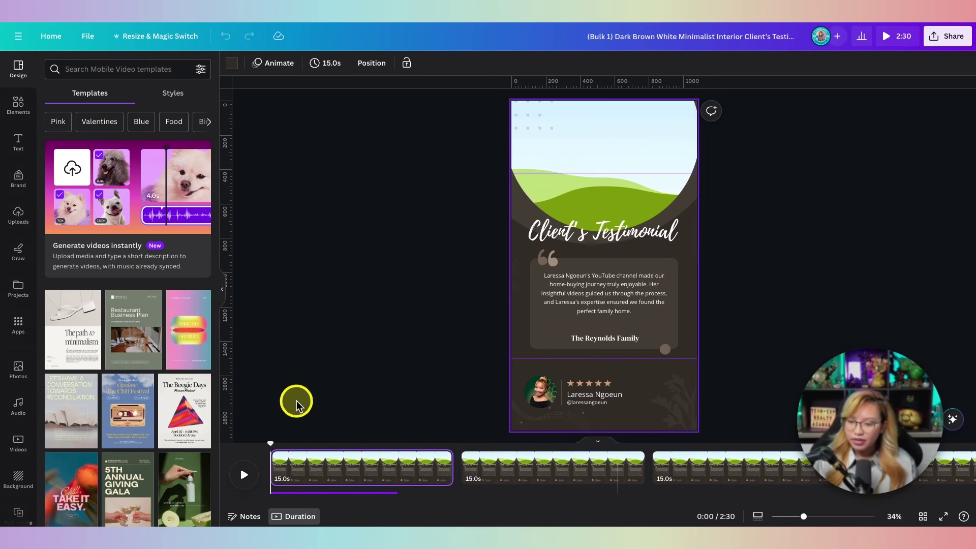
Play page 1 with its audio clip from the start and stop at 0:13
left_click(243, 474)
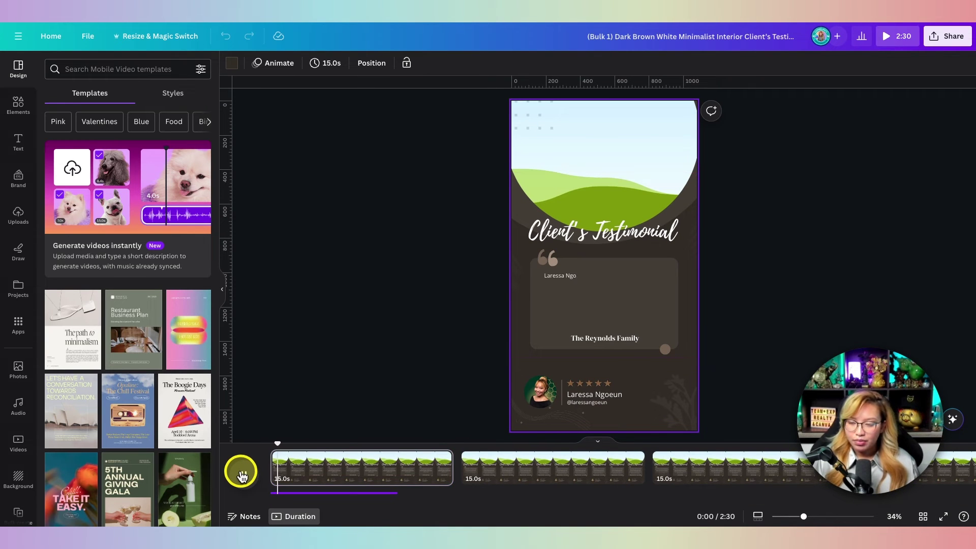
left_click(242, 474)
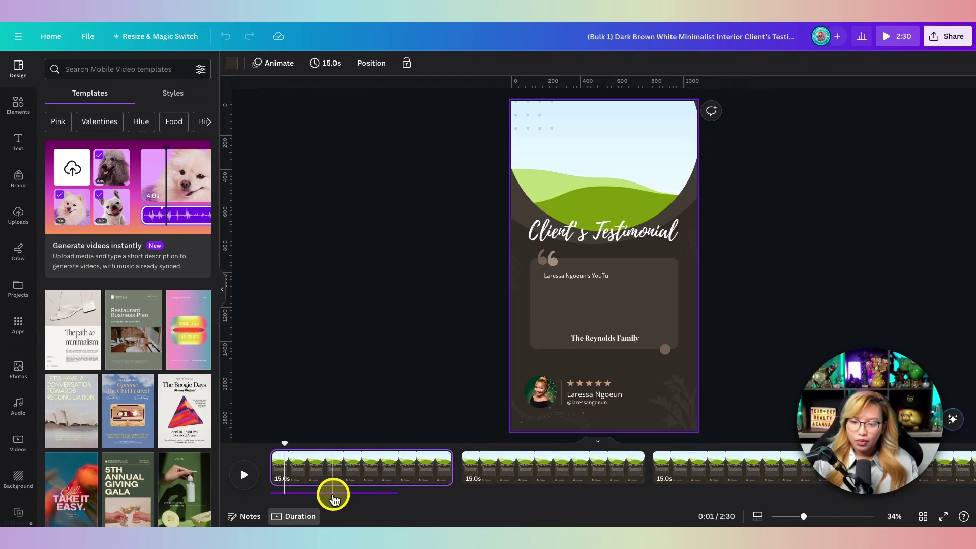
left_click(333, 493)
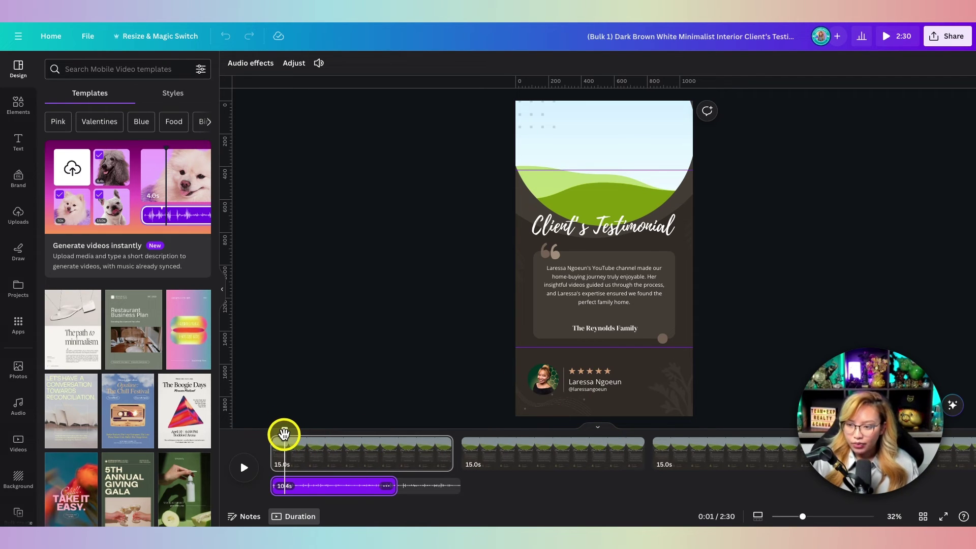
left_click_drag(284, 434, 253, 437)
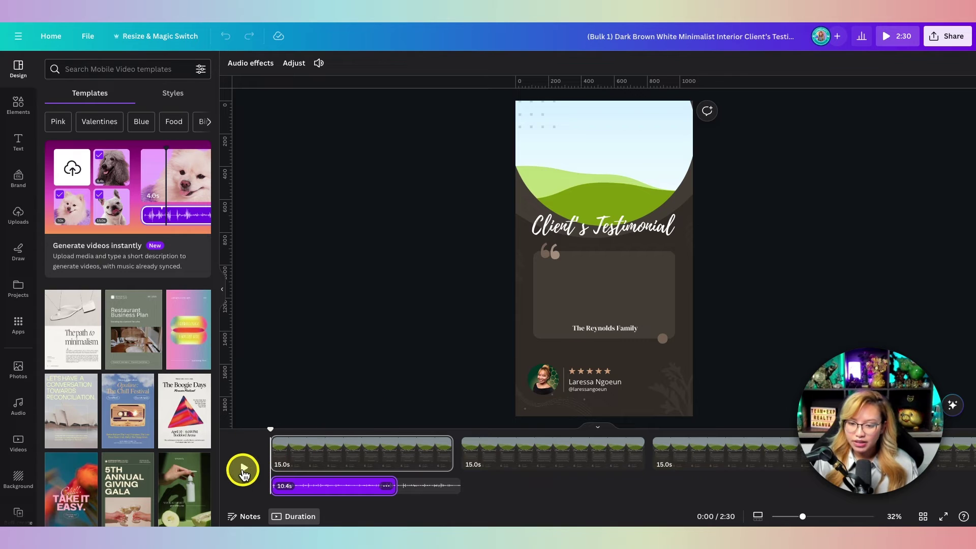
key("fn")
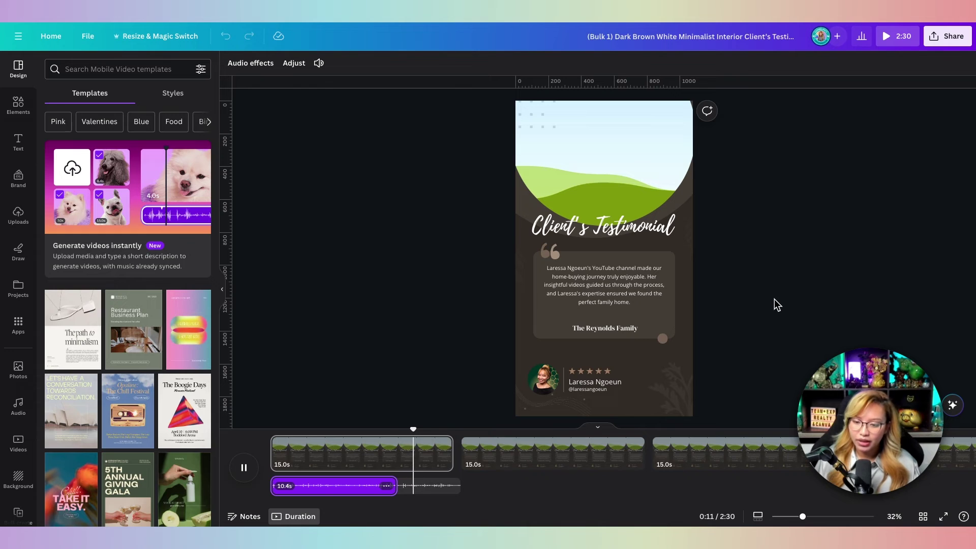
left_click(244, 468)
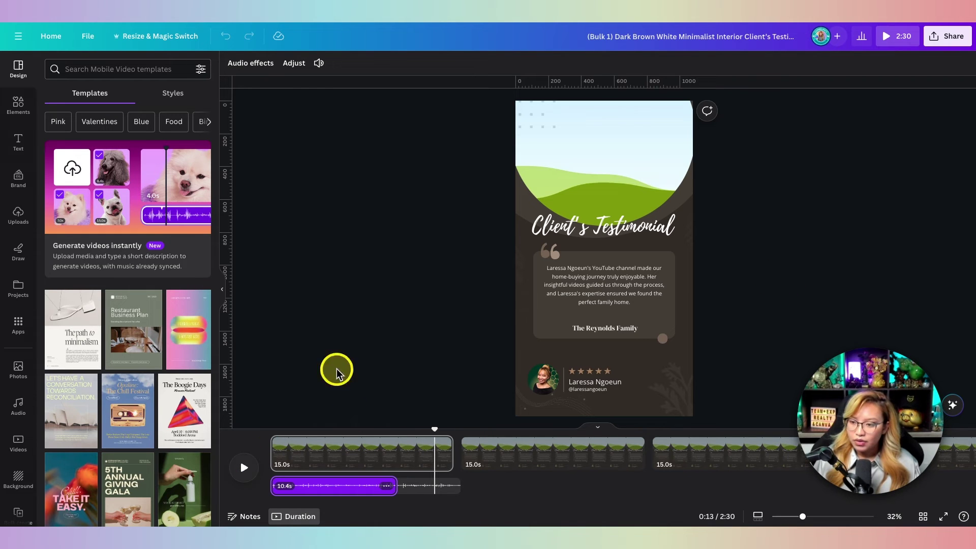
left_click(612, 288)
Increase page 1's testimonial quote font size so it fits in five lines
scroll(633, 288, "up", 2)
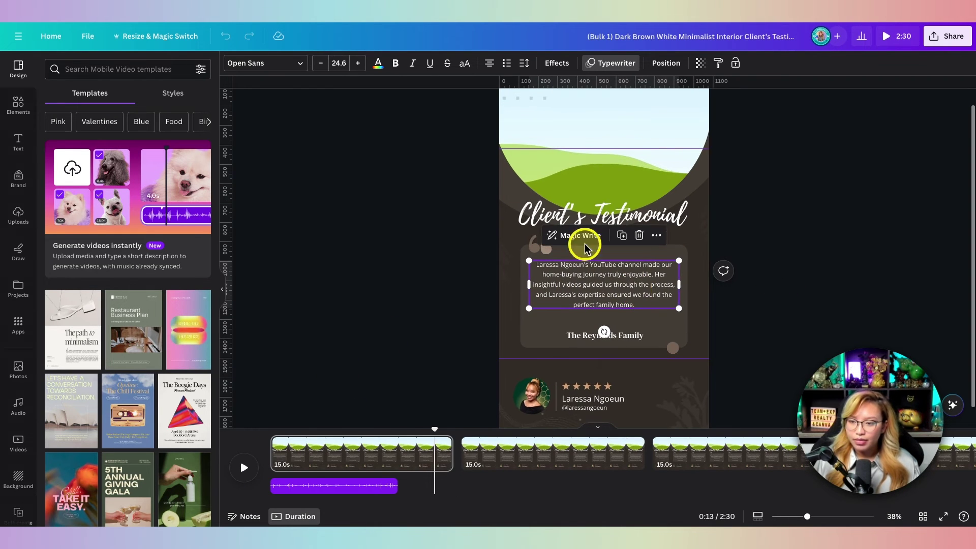
left_click(358, 63)
left_click(358, 63)
left_click(358, 63)
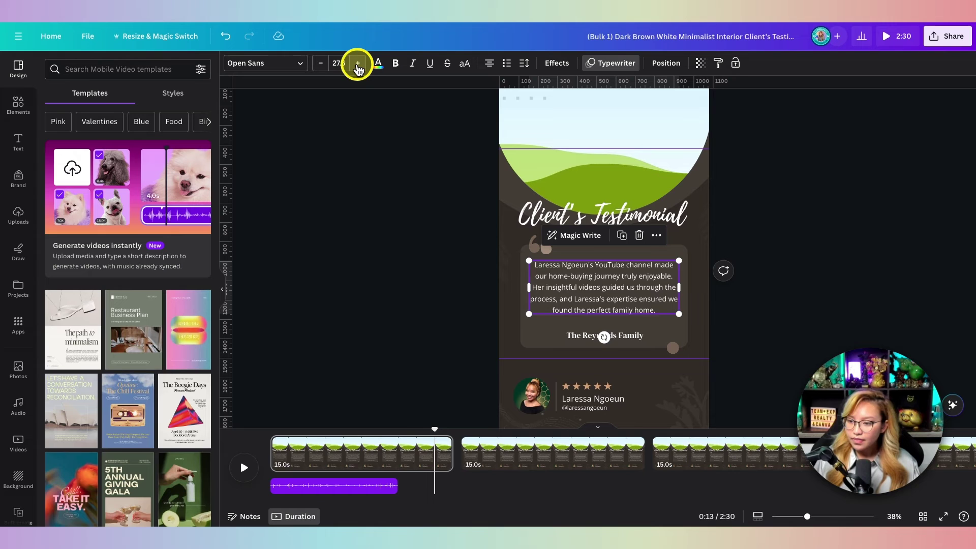
left_click(358, 63)
left_click(358, 63)
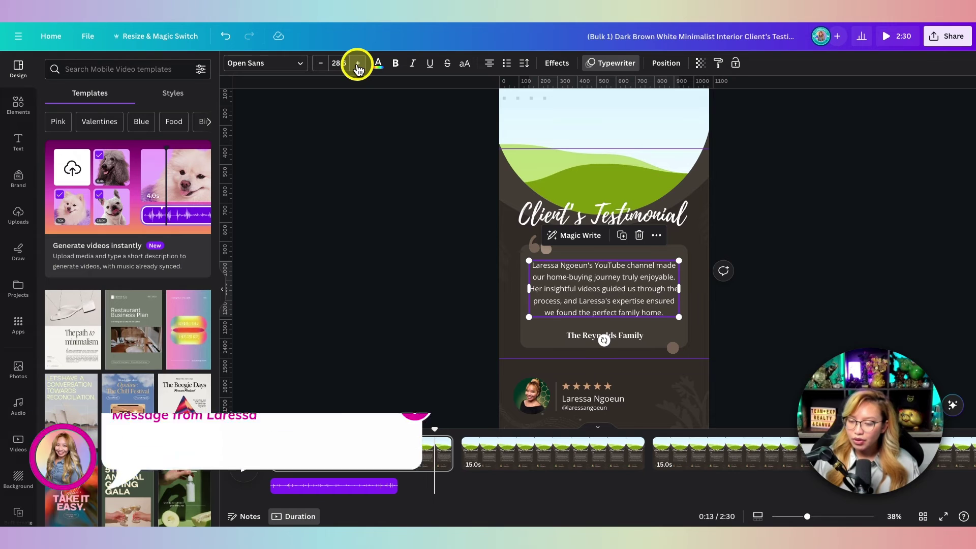
left_click(321, 65)
Enlarge The Reynolds Family name to 34.2 and nudge it and the quote slightly down
left_click(621, 334)
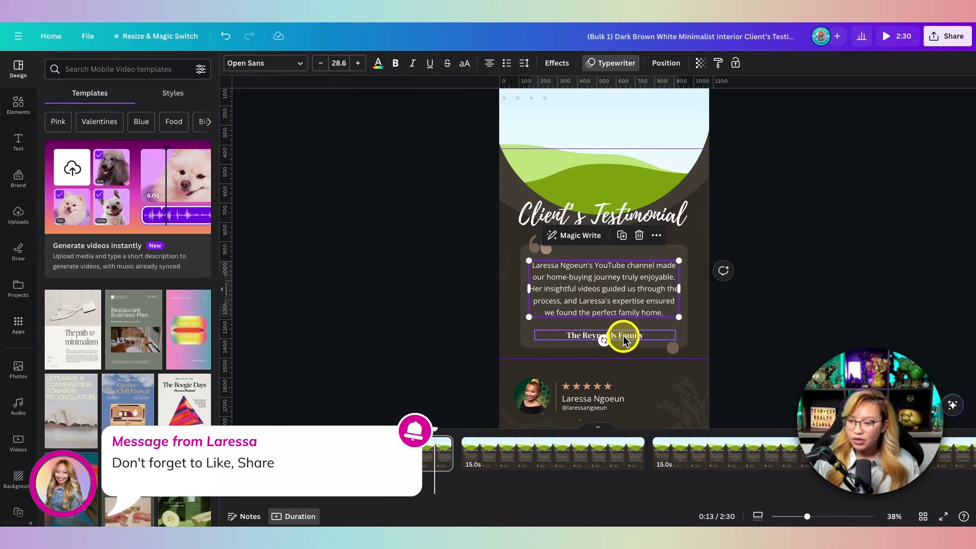
left_click(358, 63)
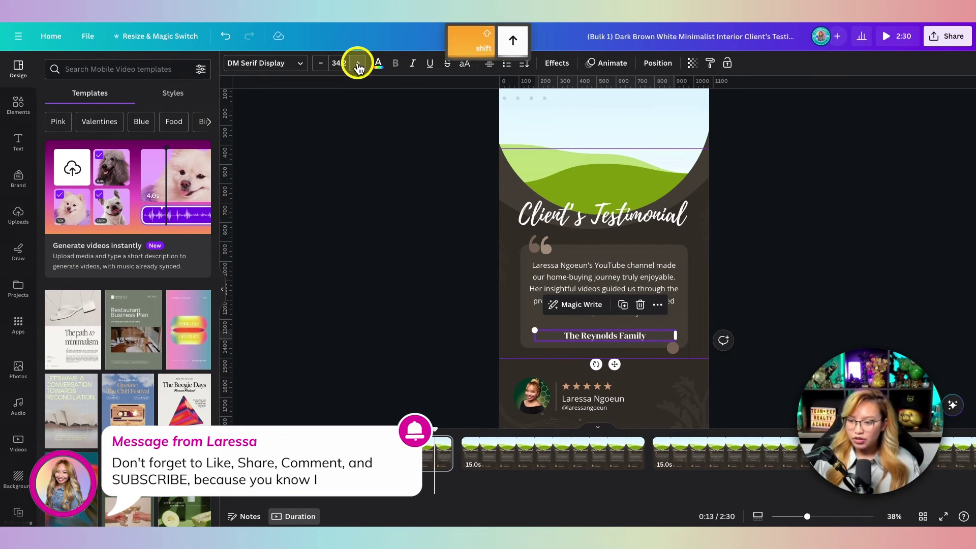
left_click(771, 289)
left_click(615, 338)
key("Up")
key("Up")
key("shift+Up")
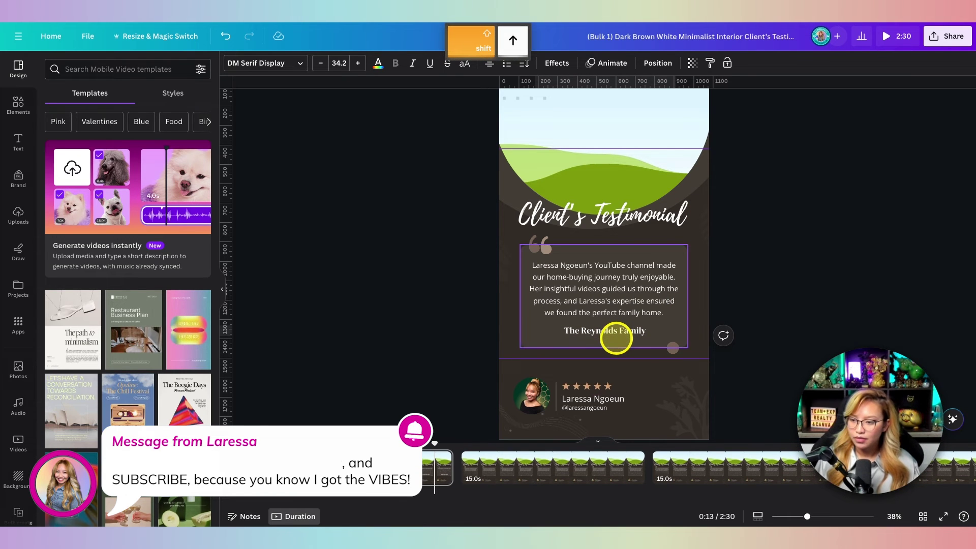
key("super+z")
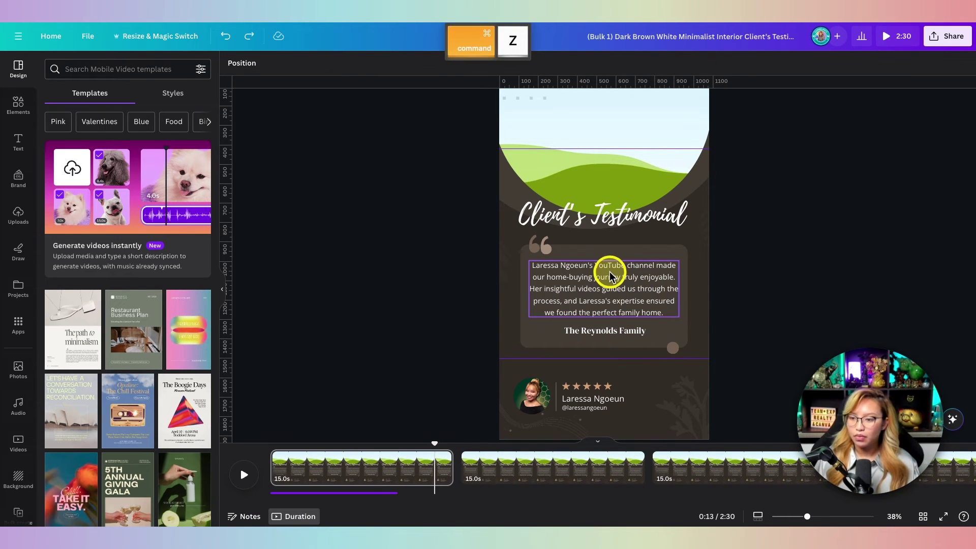
left_click(633, 308, "shift")
key("Down")
key("Down")
key("Down")
key("Down")
key("Down")
key("Down")
key("Down")
key("Down")
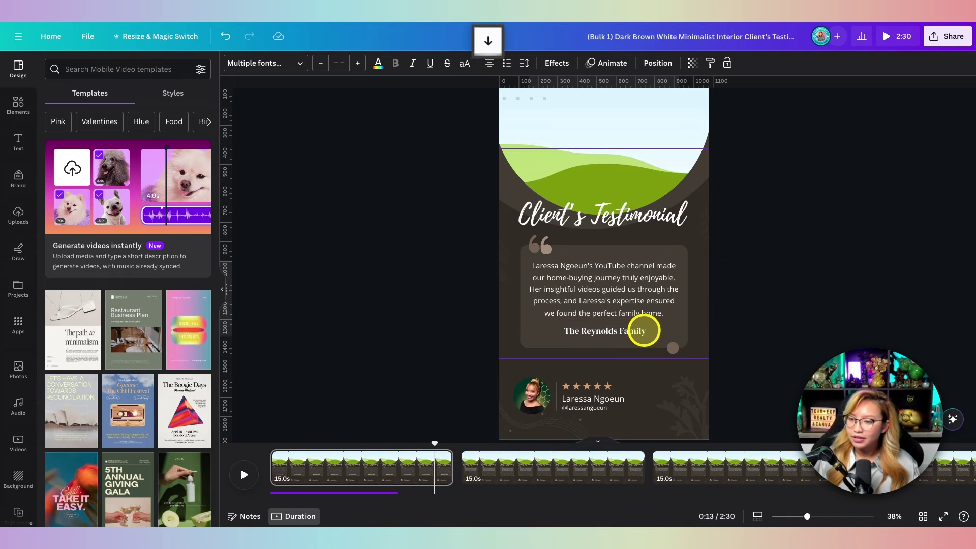
left_click(790, 263)
Enlarge page 2's testimonial quote text by two size steps
left_click(539, 469)
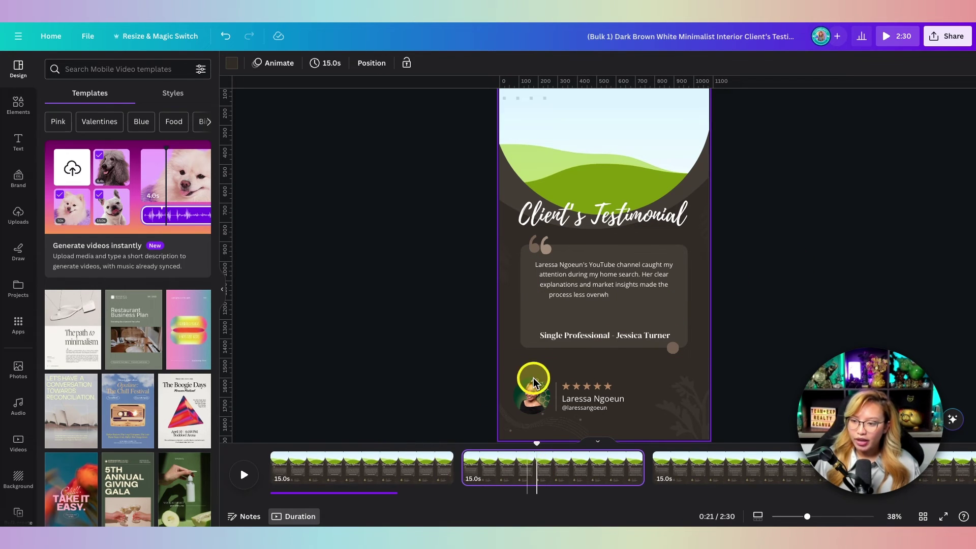
left_click(558, 286)
left_click(357, 63)
left_click(358, 63)
left_click(789, 293)
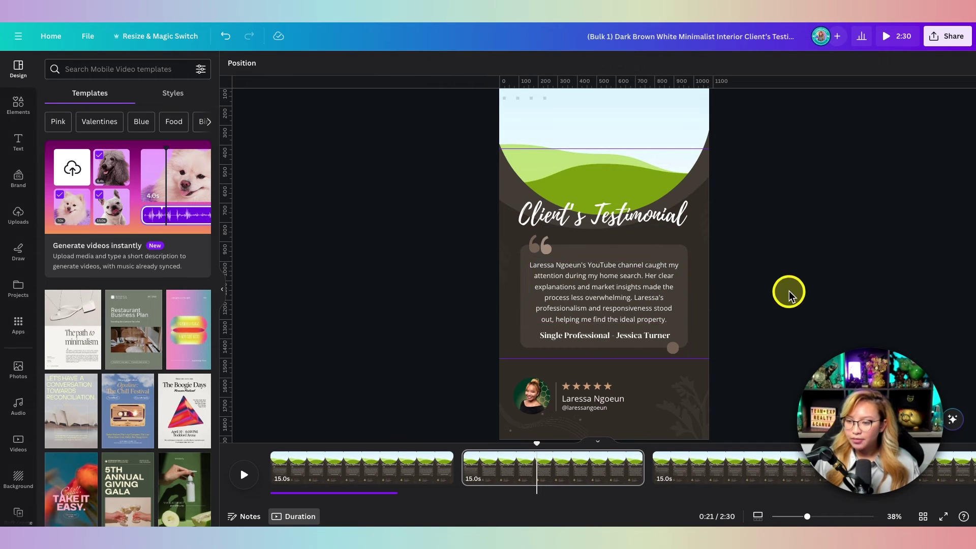
Return to page 1 and toggle the Grid view overview of all ten pages
left_click(372, 466)
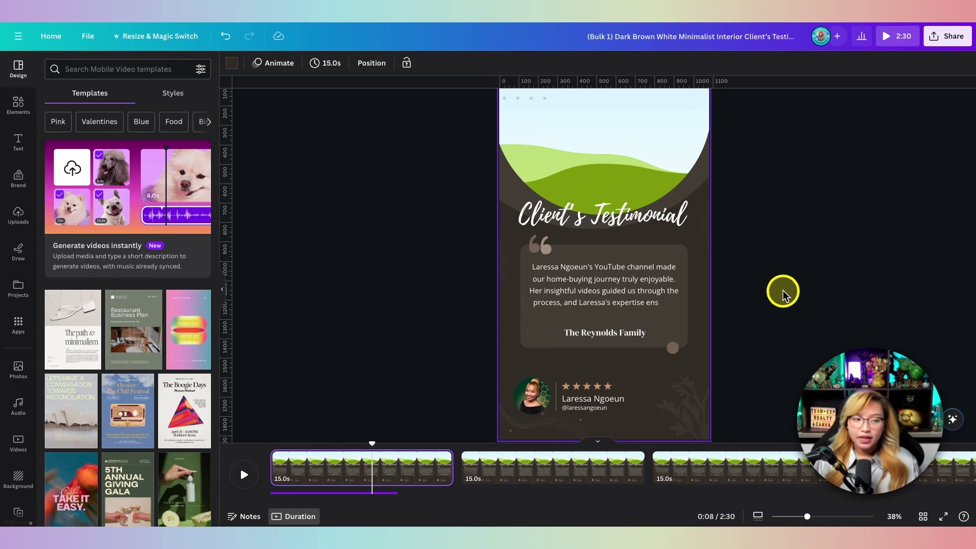
left_click(924, 517)
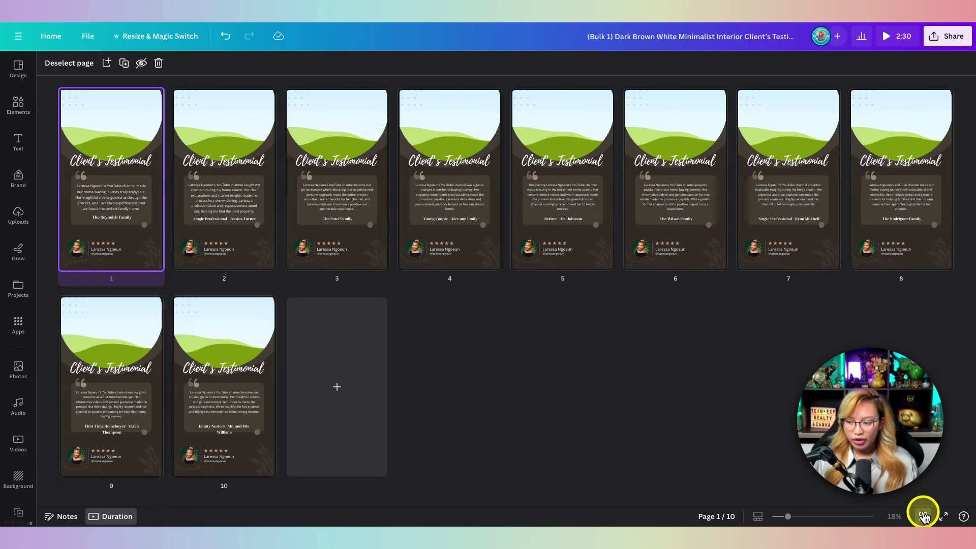
left_click(924, 516)
left_click(924, 517)
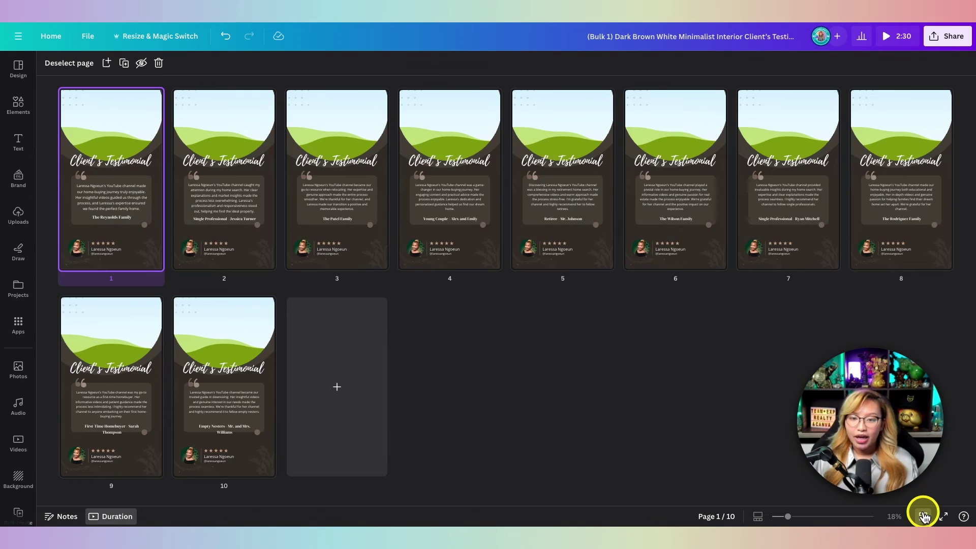
left_click(923, 517)
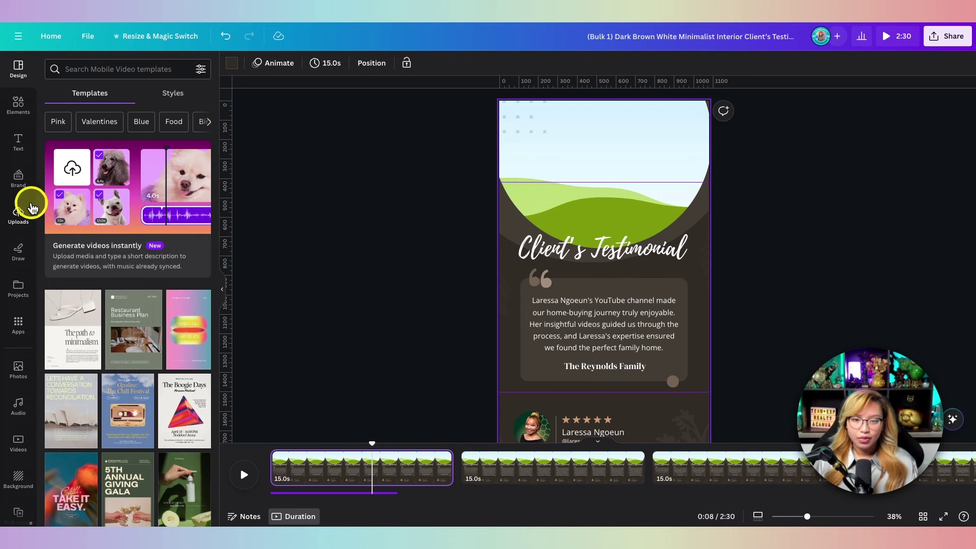
Recolour page 1 with the Vintage Green brand palette and shuffle its colours
left_click(18, 183)
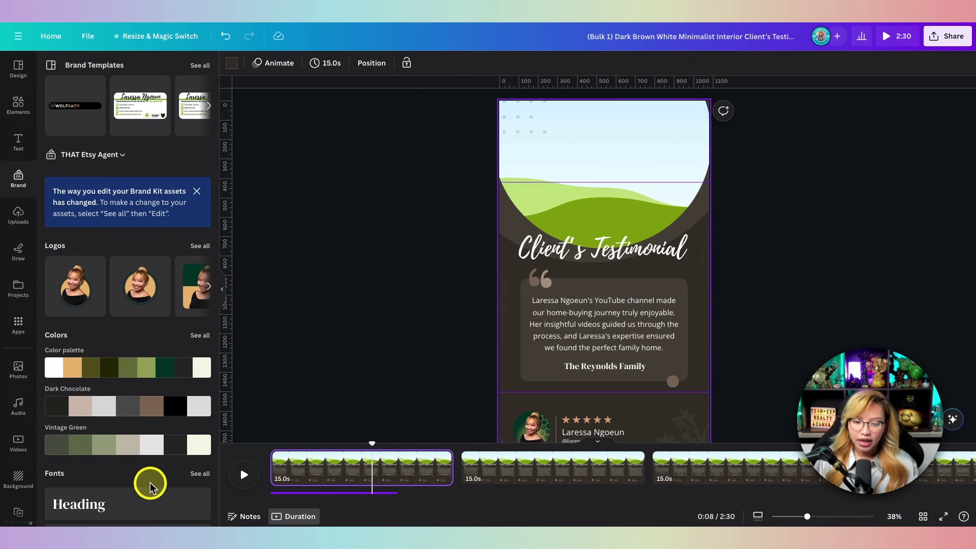
scroll(147, 481, "down", 2)
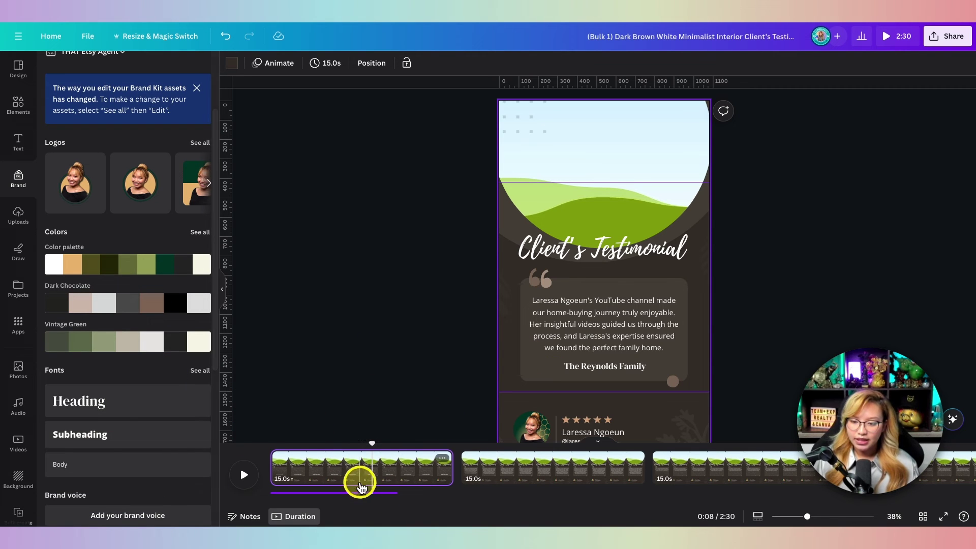
mouse_move(81, 349)
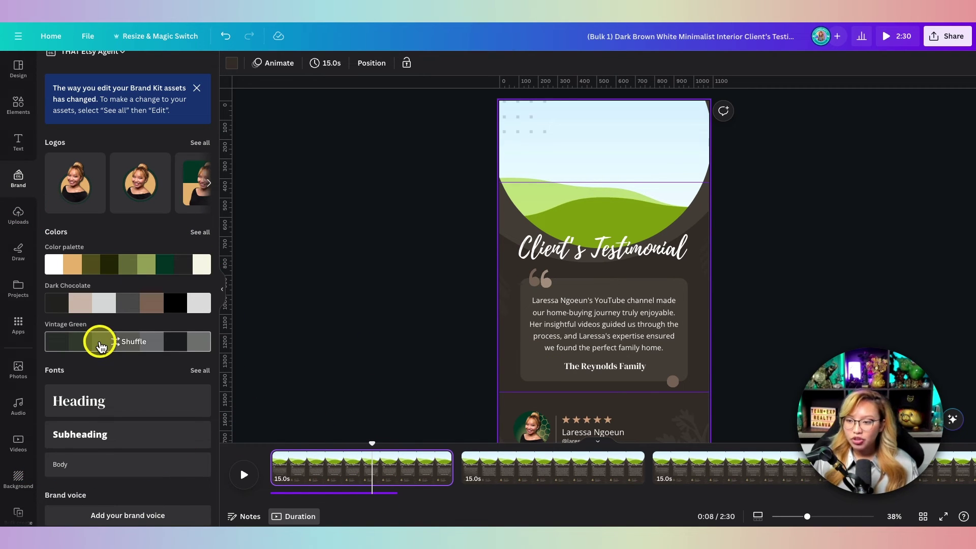
left_click(100, 346)
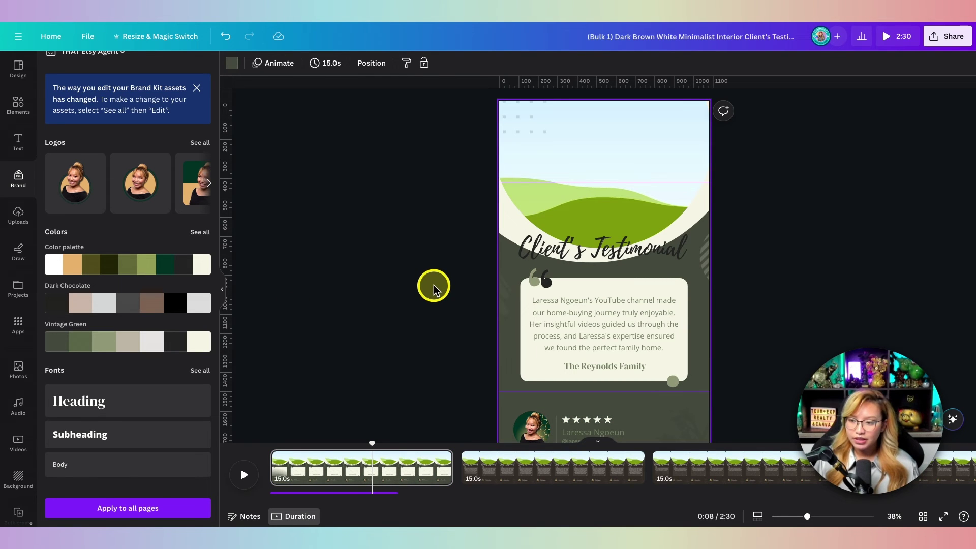
scroll(434, 285, "down", 2)
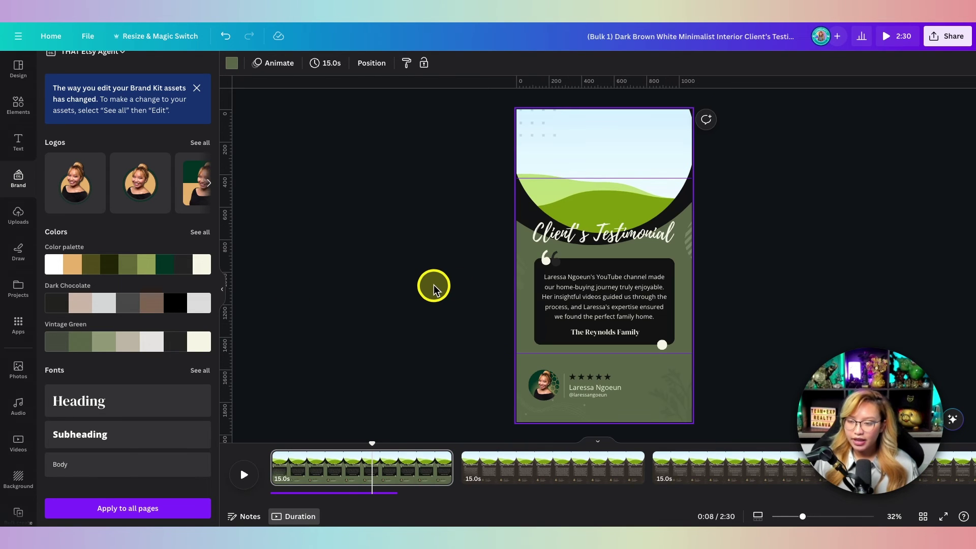
left_click(115, 345)
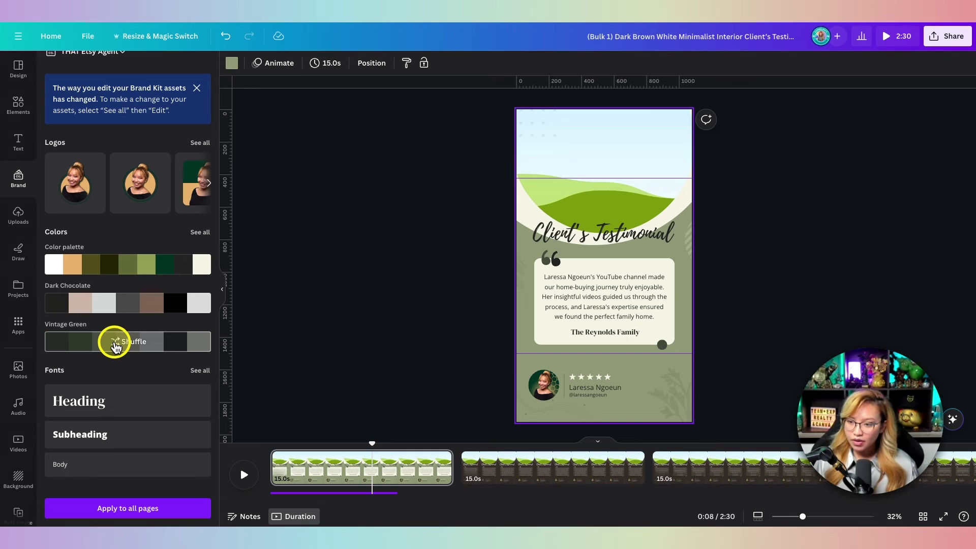
Apply the Vintage Green palette to pages 2, 3 and the next testimonial page
left_click(542, 474)
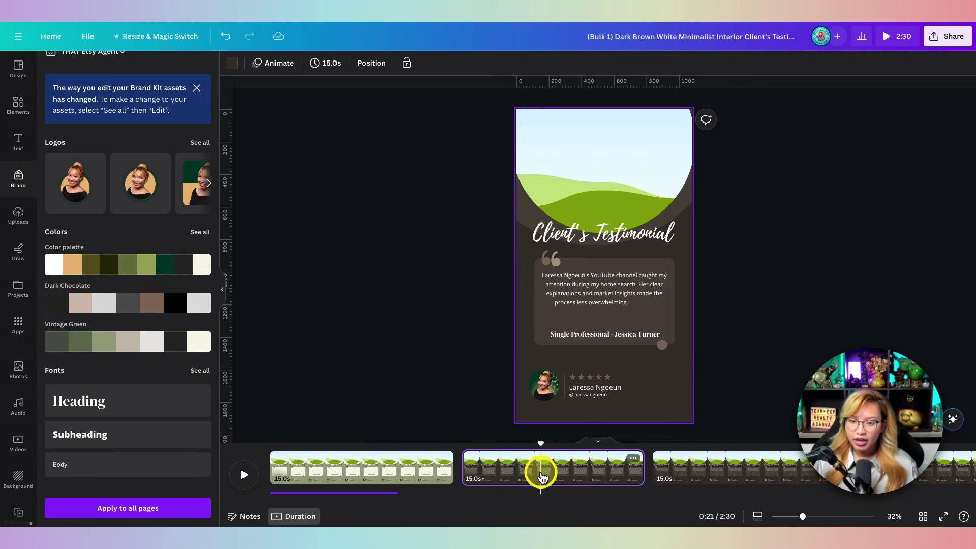
left_click(100, 337)
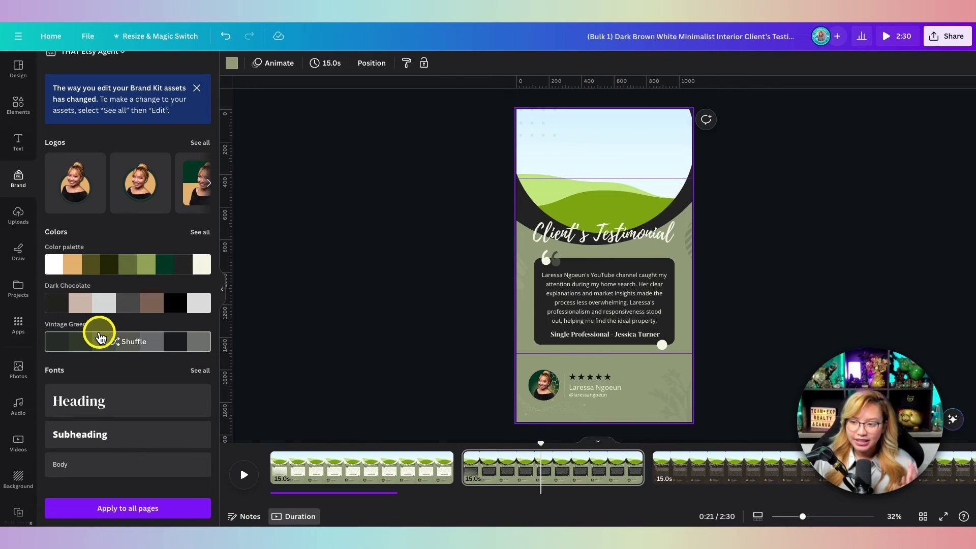
left_click(712, 475)
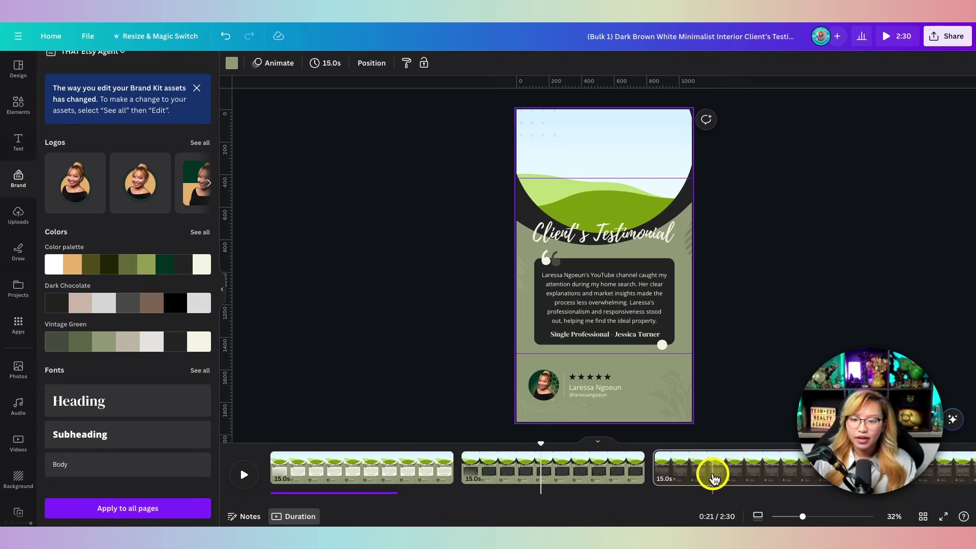
left_click(121, 348)
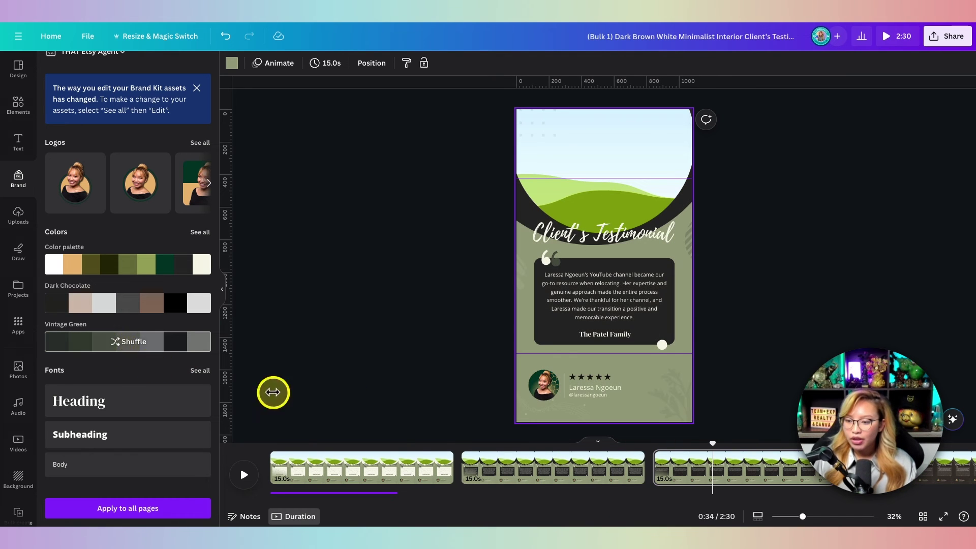
left_click(113, 345)
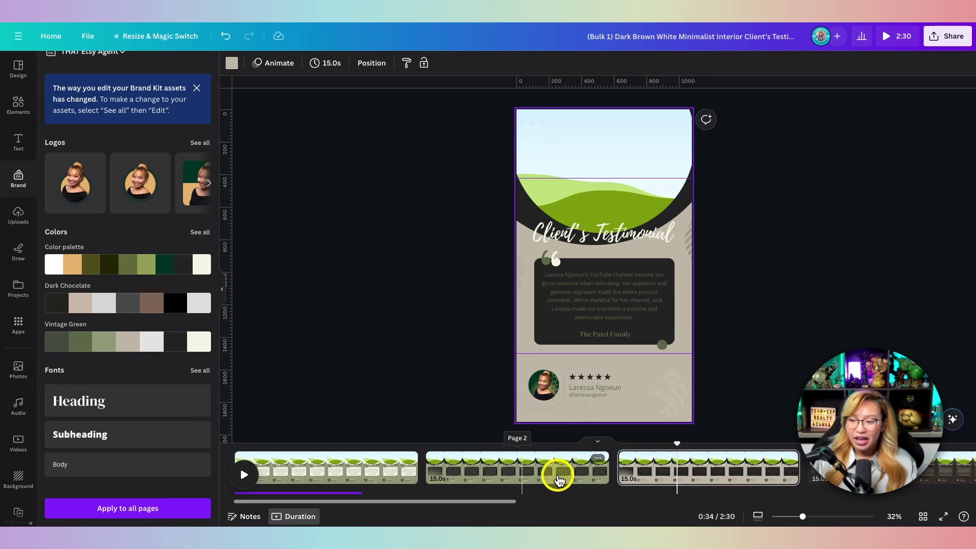
scroll(559, 477, "right", 3)
left_click(710, 479)
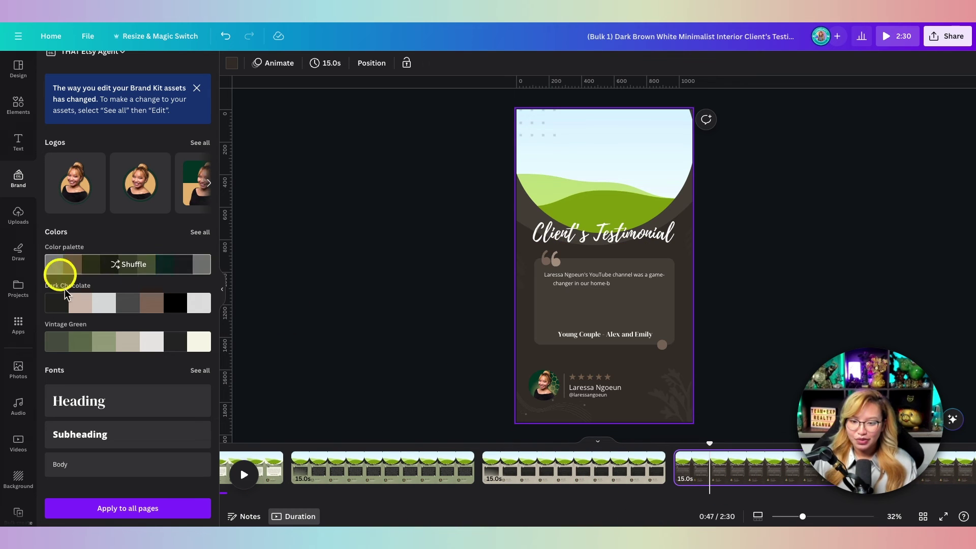
left_click(116, 345)
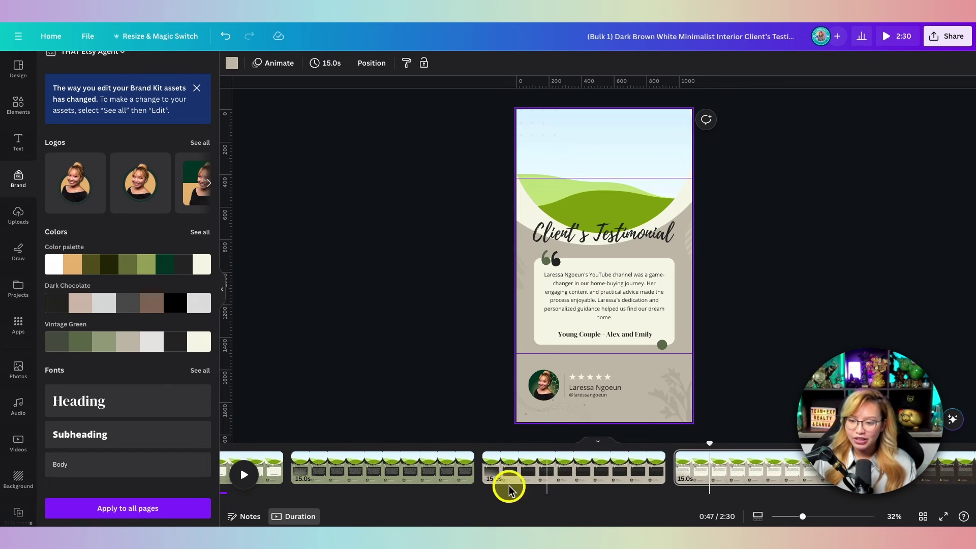
scroll(355, 468, "left", 3)
left_click(344, 494)
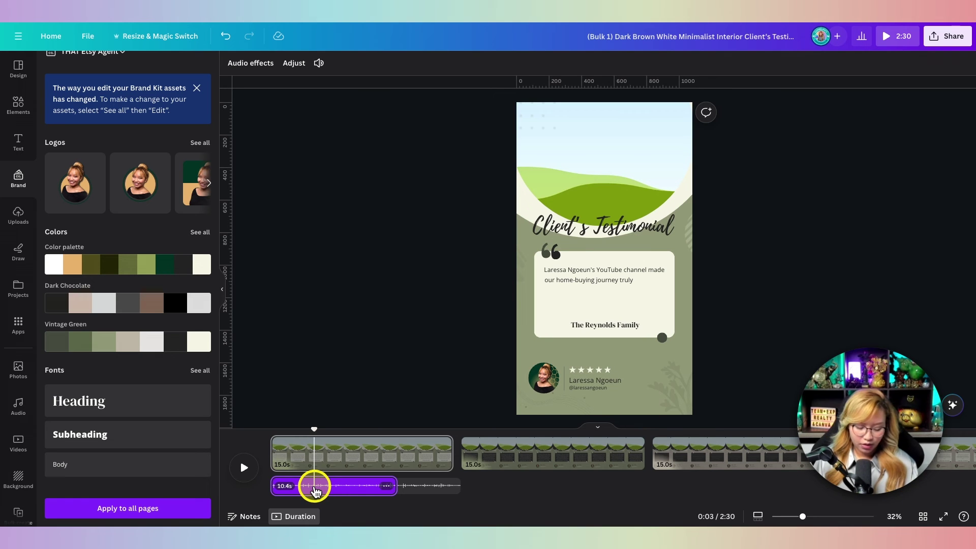
Copy page 1's 10.4-second audio clip under page 2 and preview pages 1–2
key("super+c")
left_click(522, 460)
left_click(466, 437)
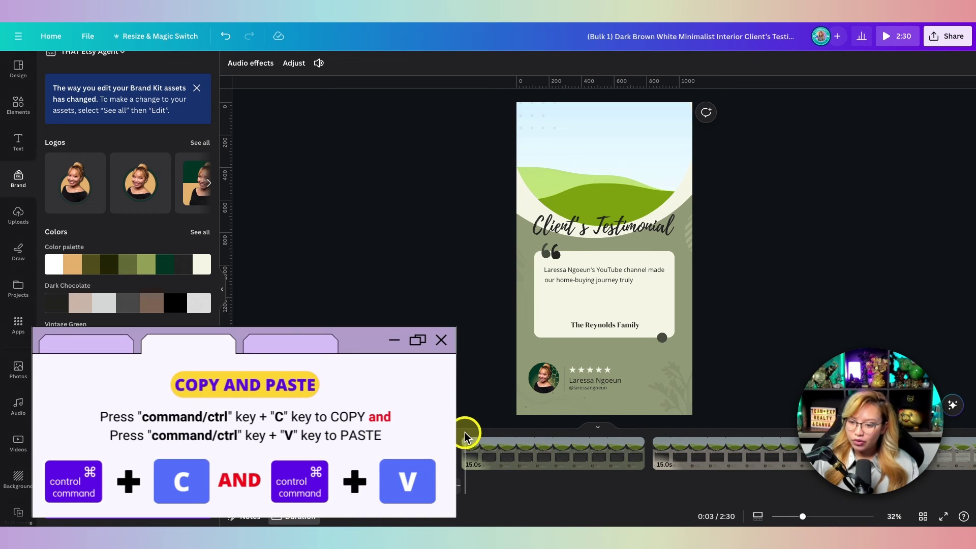
left_click(464, 440)
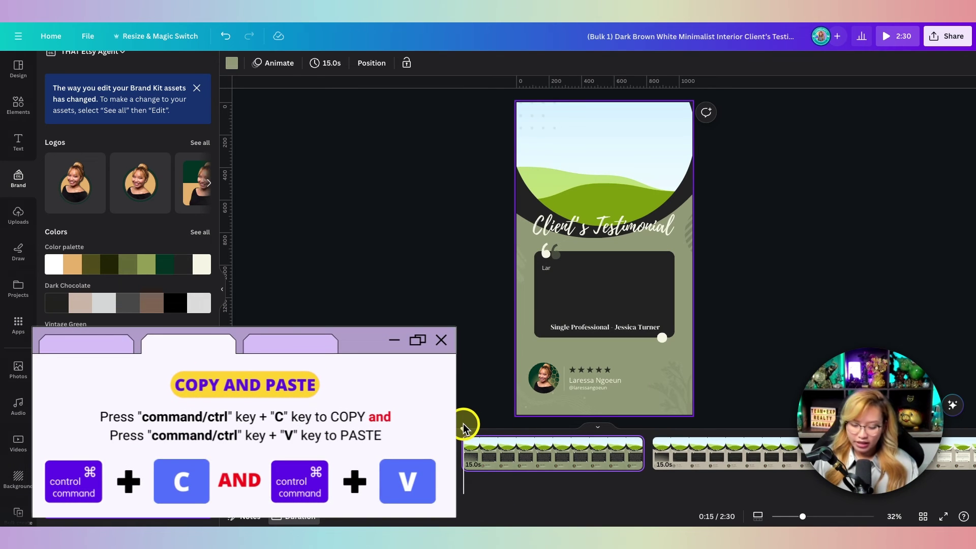
key("super+v")
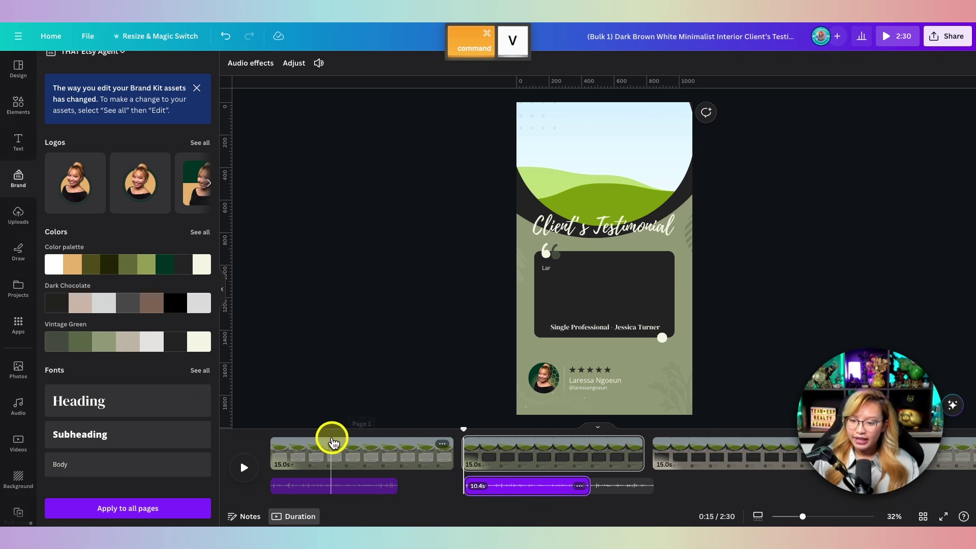
left_click(375, 450)
key("space")
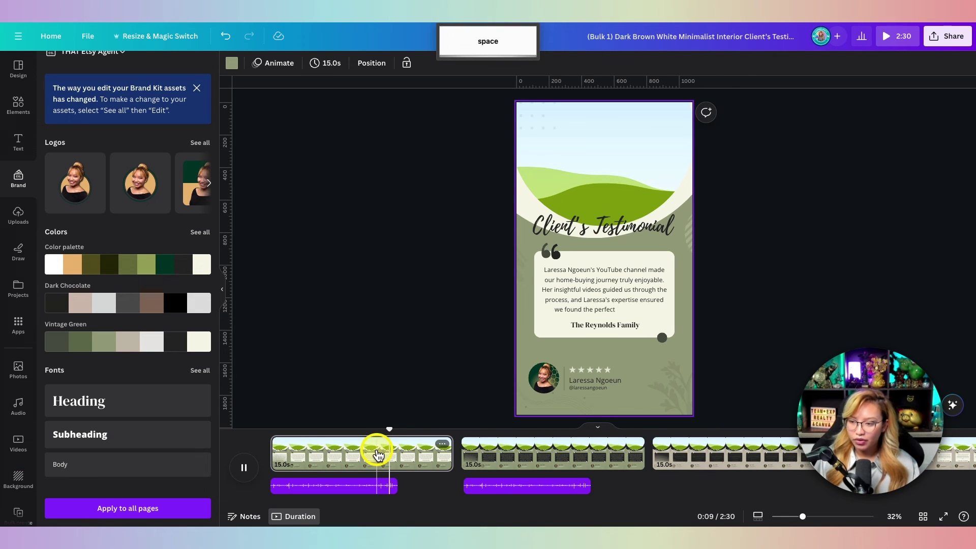
key("space")
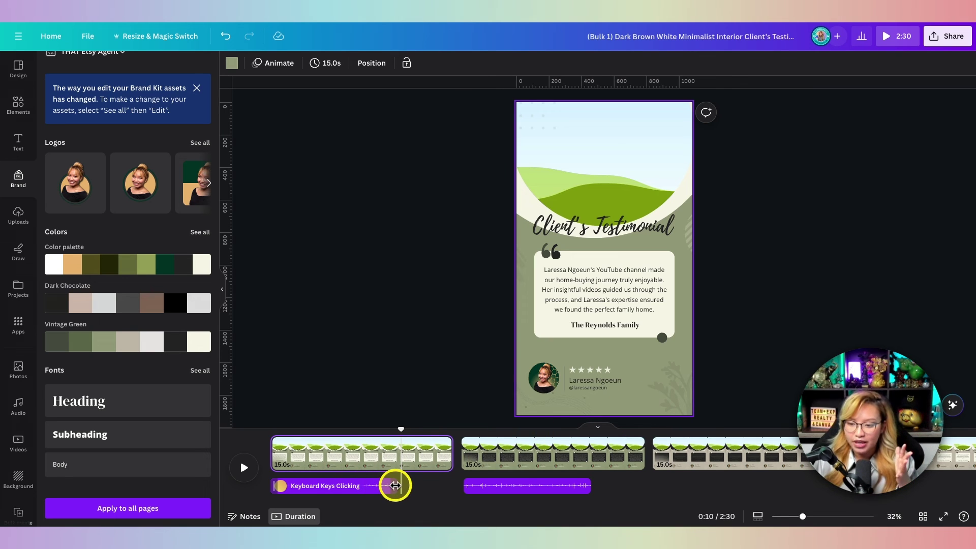
left_click(578, 438)
key("space")
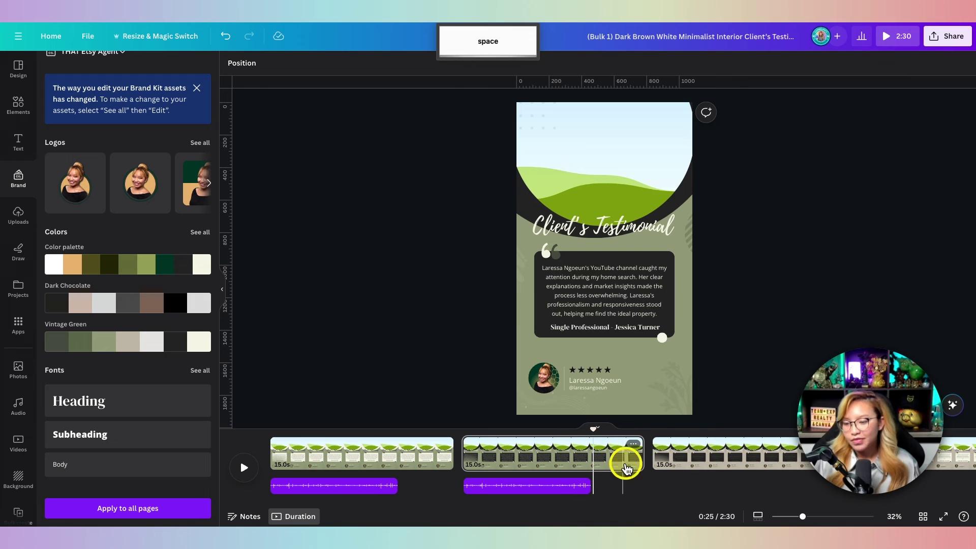
Paste the same audio clip under page 3 and play it back to check
left_click_drag(590, 426, 648, 434)
key("ctrl+v")
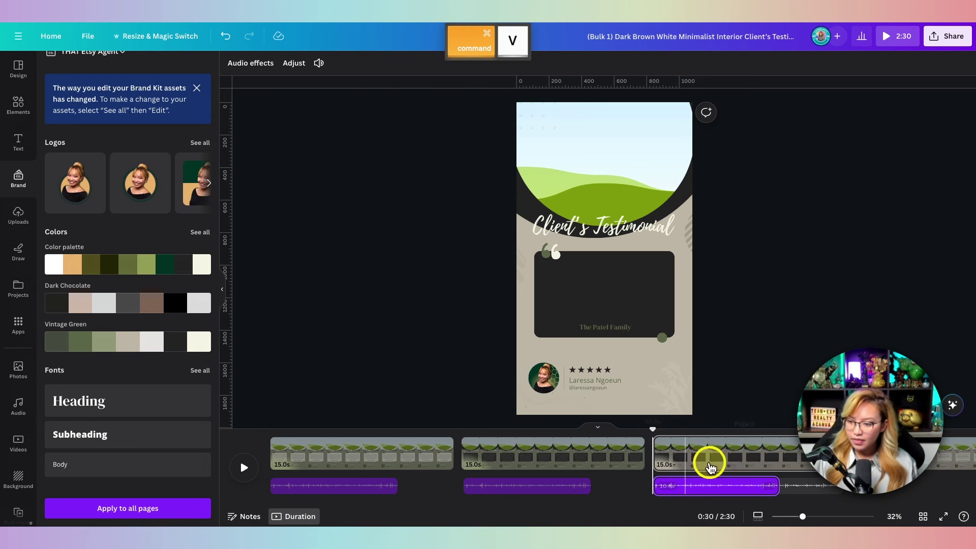
left_click(631, 480)
key("space")
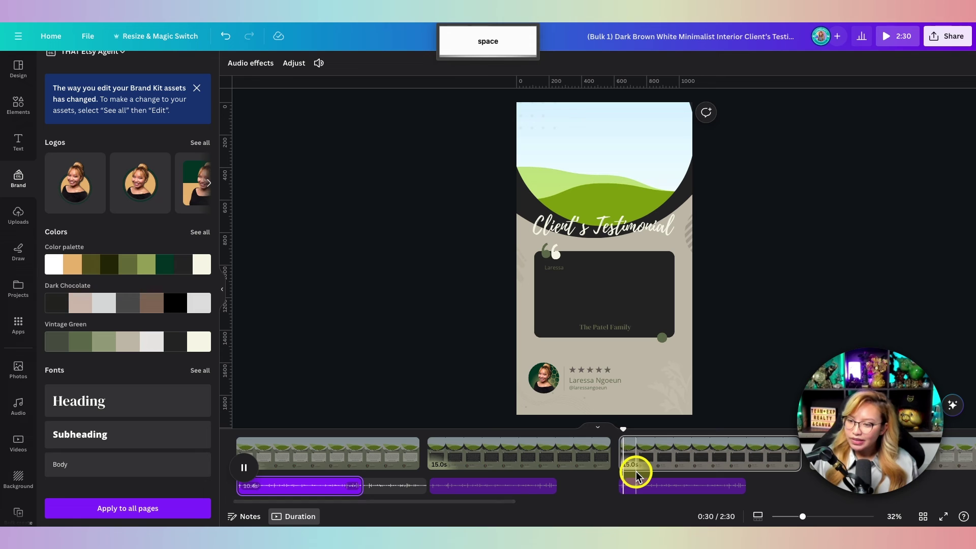
key("space")
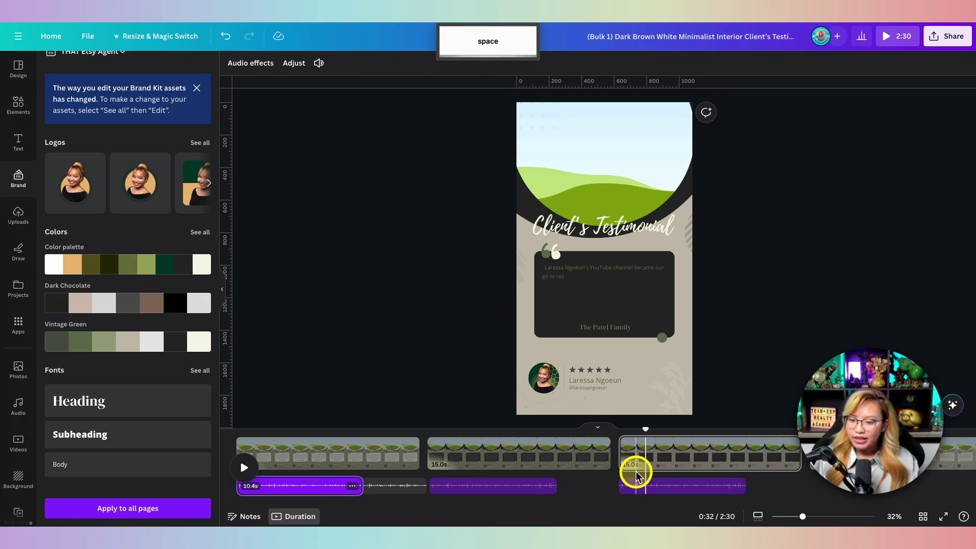
left_click(323, 450)
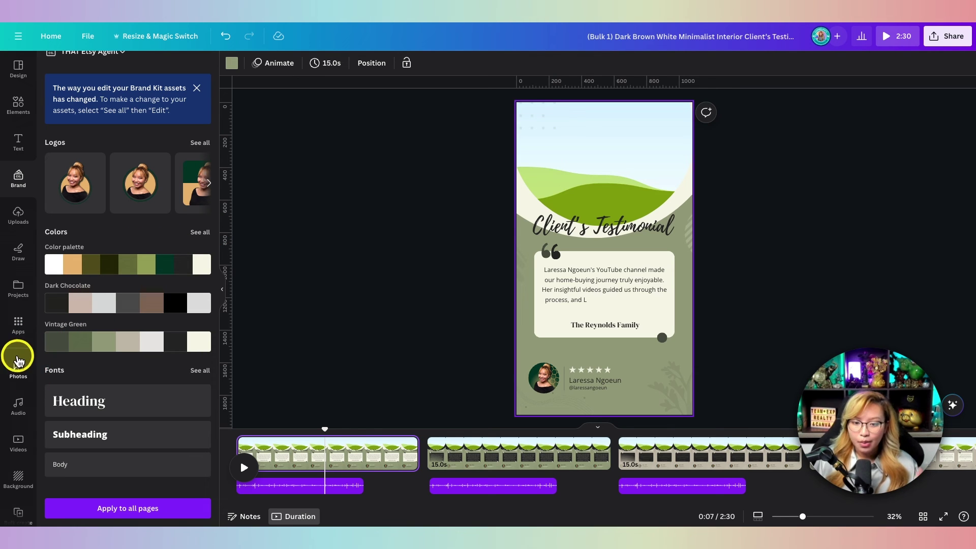
Search Photos for 'modern house interior' and place one in page 1's top frame
scroll(20, 398, "down", 2)
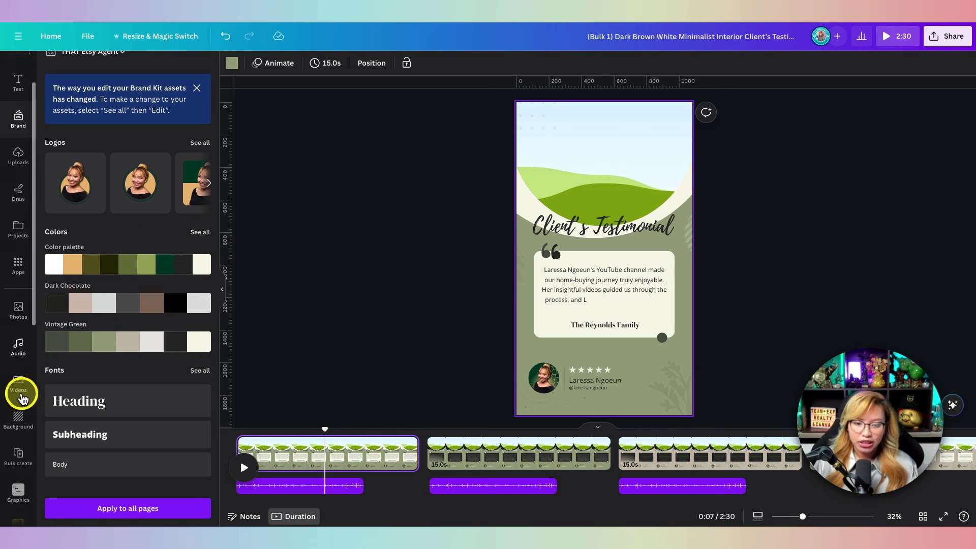
left_click(18, 310)
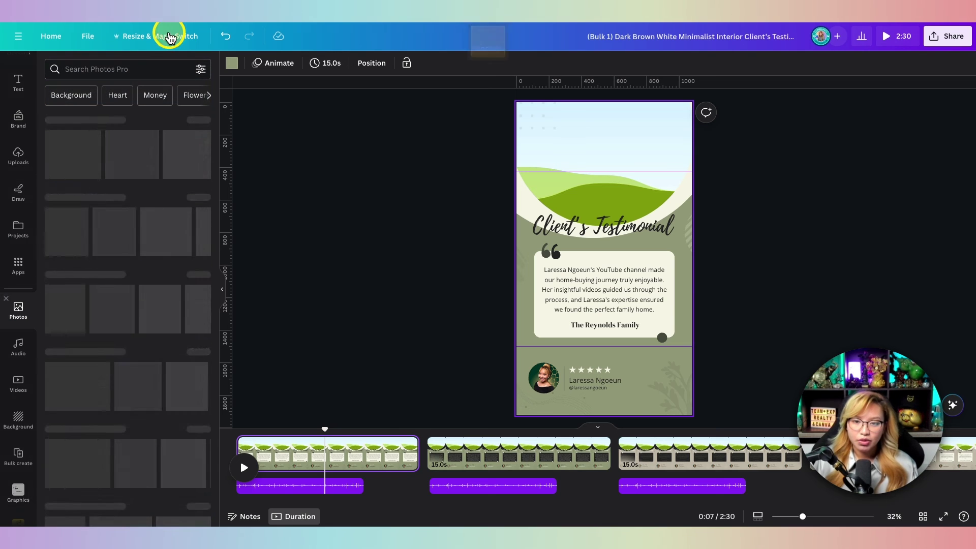
left_click(136, 78)
type("in")
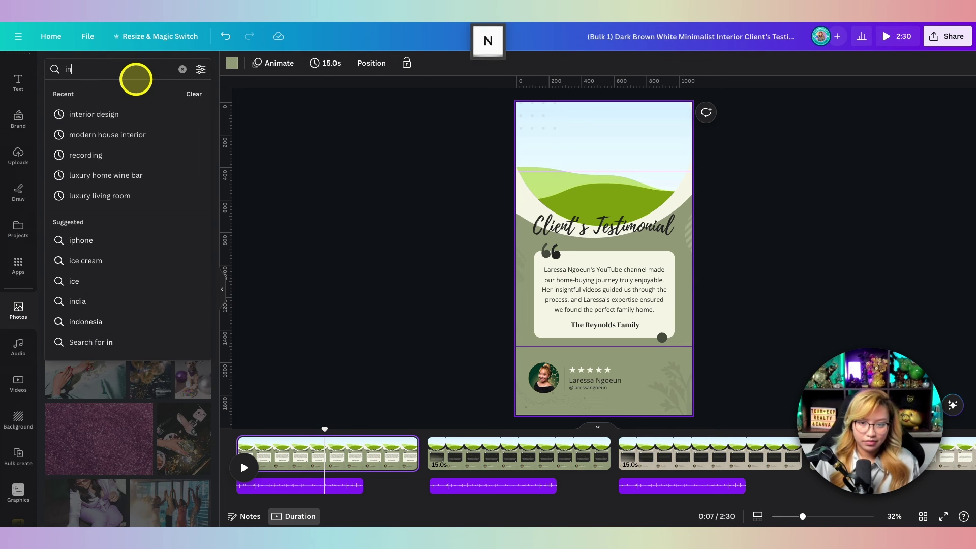
left_click(106, 135)
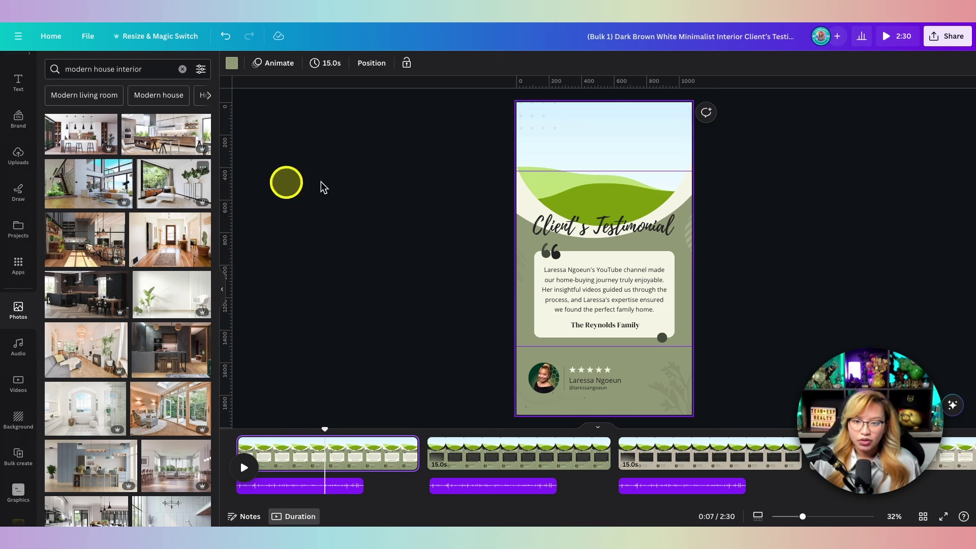
left_click_drag(70, 136, 617, 157)
Fill page 2's top frame with a dark kitchen and page 3's with a living room
left_click(516, 453)
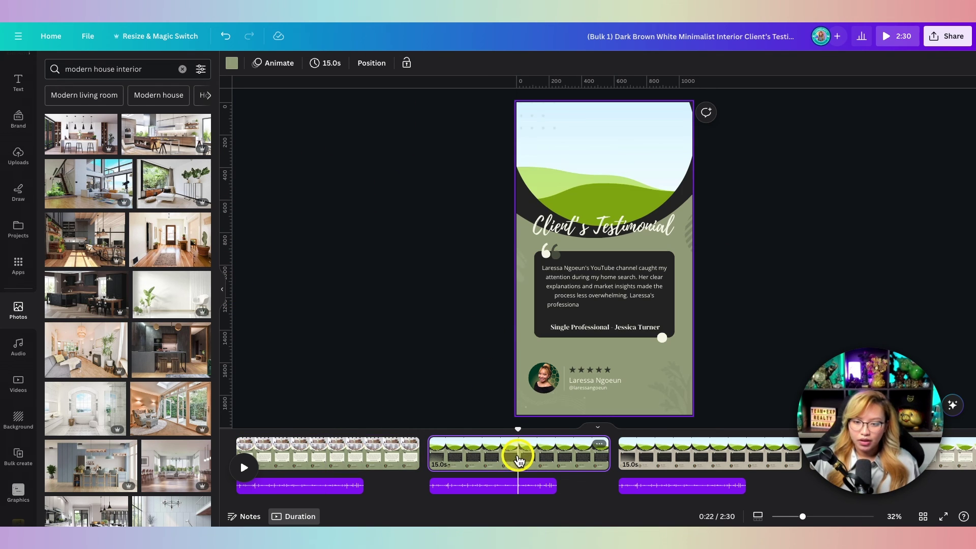
left_click_drag(163, 337, 600, 137)
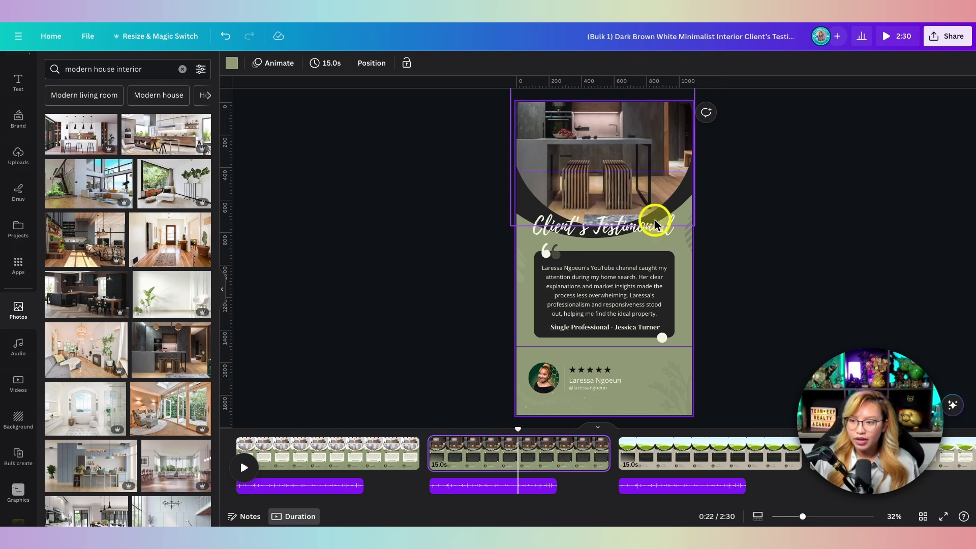
left_click(690, 458)
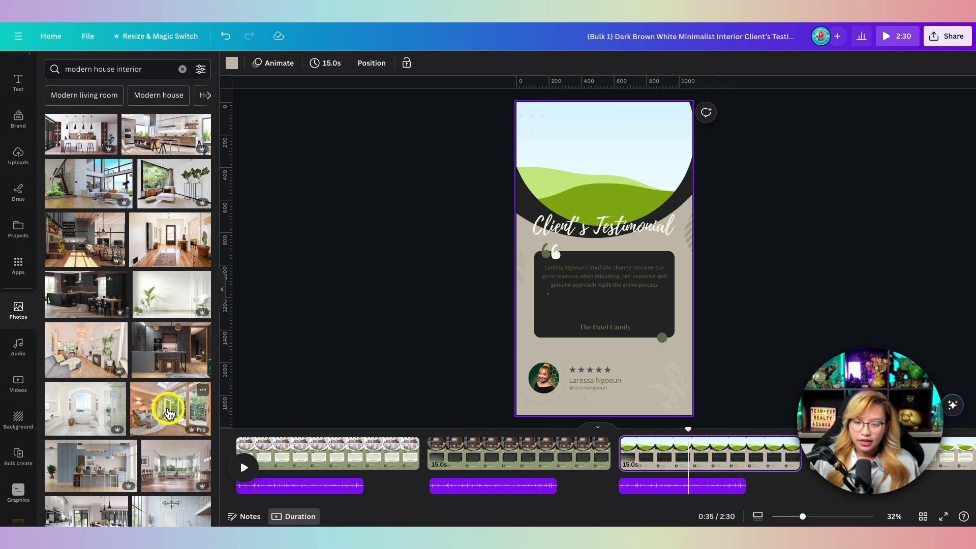
scroll(169, 409, "down", 4)
left_click_drag(170, 285, 573, 141)
left_click(761, 233)
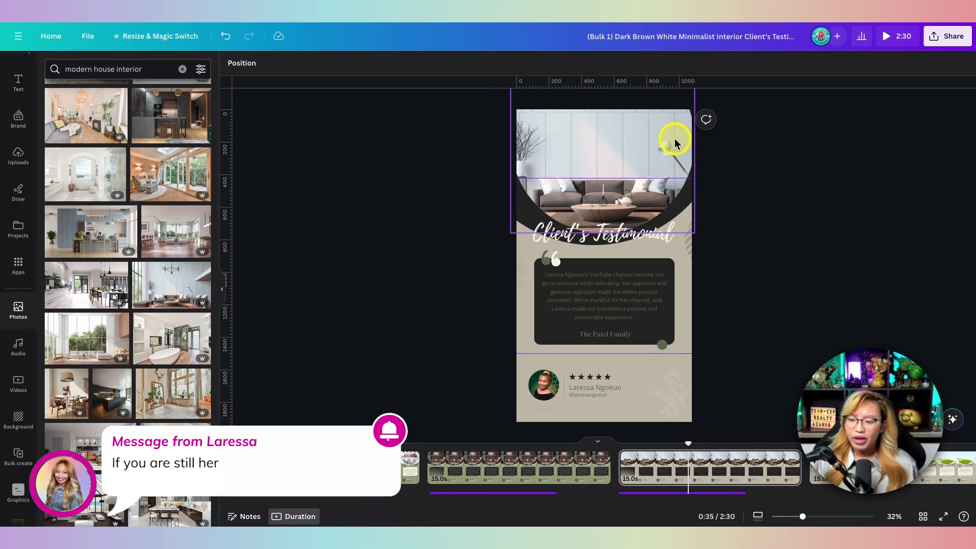
left_click(687, 444)
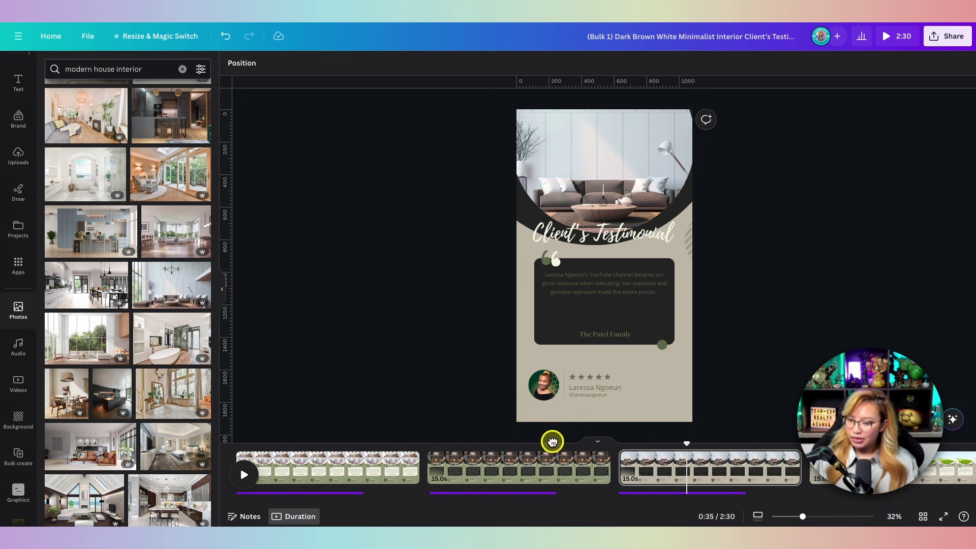
left_click(305, 461)
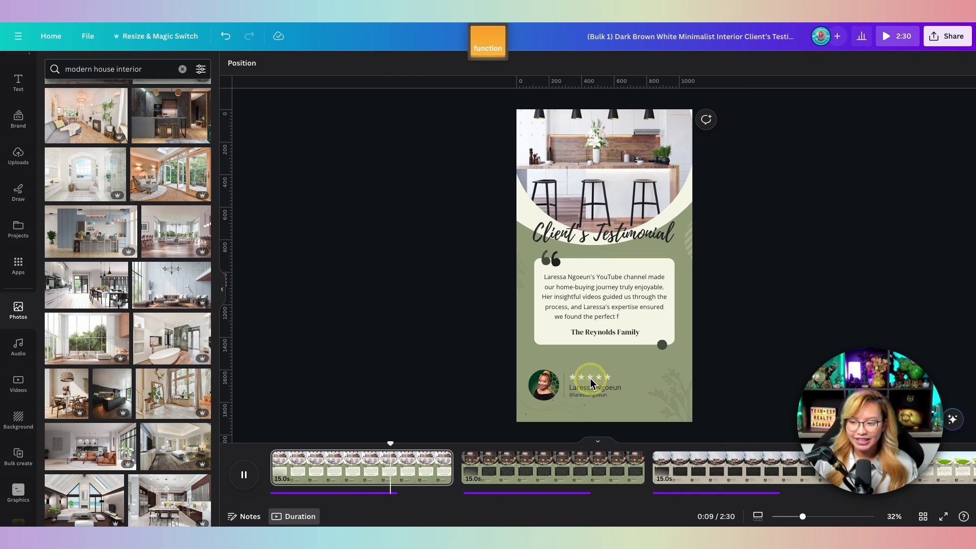
Pause the preview on page 1's bright kitchen testimonial
left_click(245, 474)
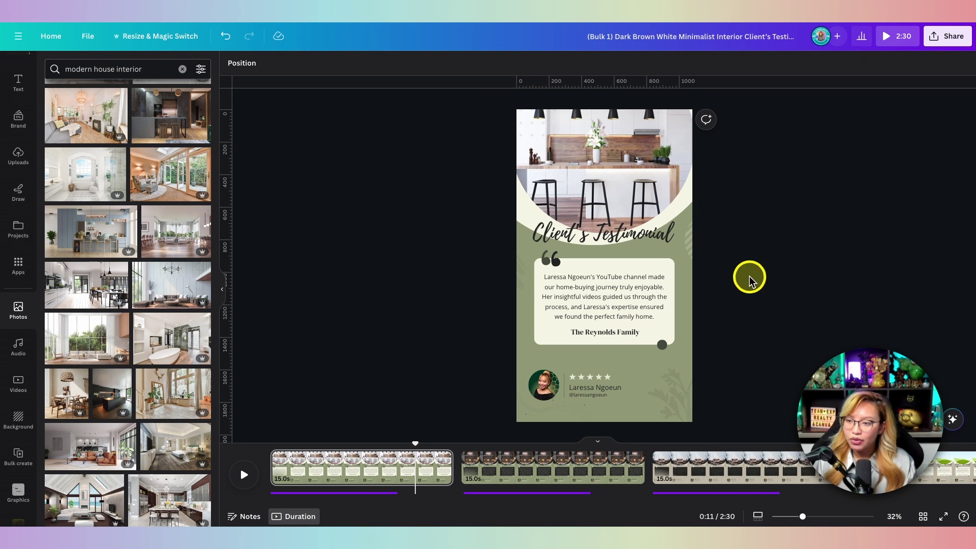
Download the '(Bulk 1)' video as 1080p MP4, all 10 pages as separate files
left_click(953, 41)
left_click(810, 297)
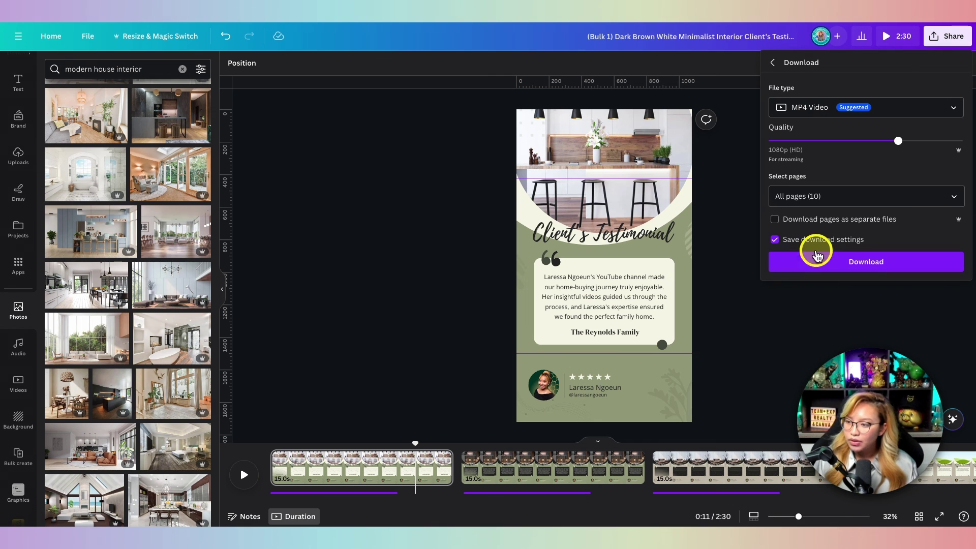
key("fn")
left_click(775, 220)
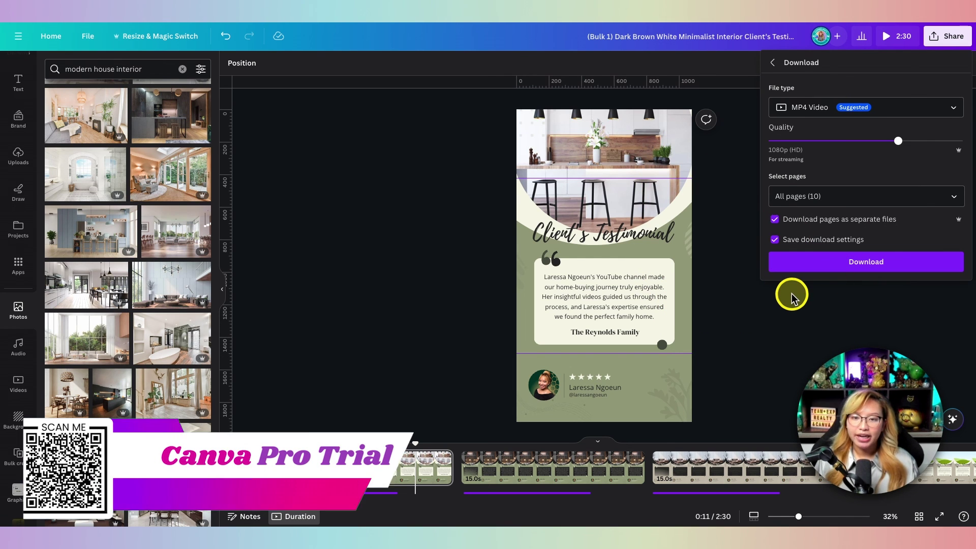